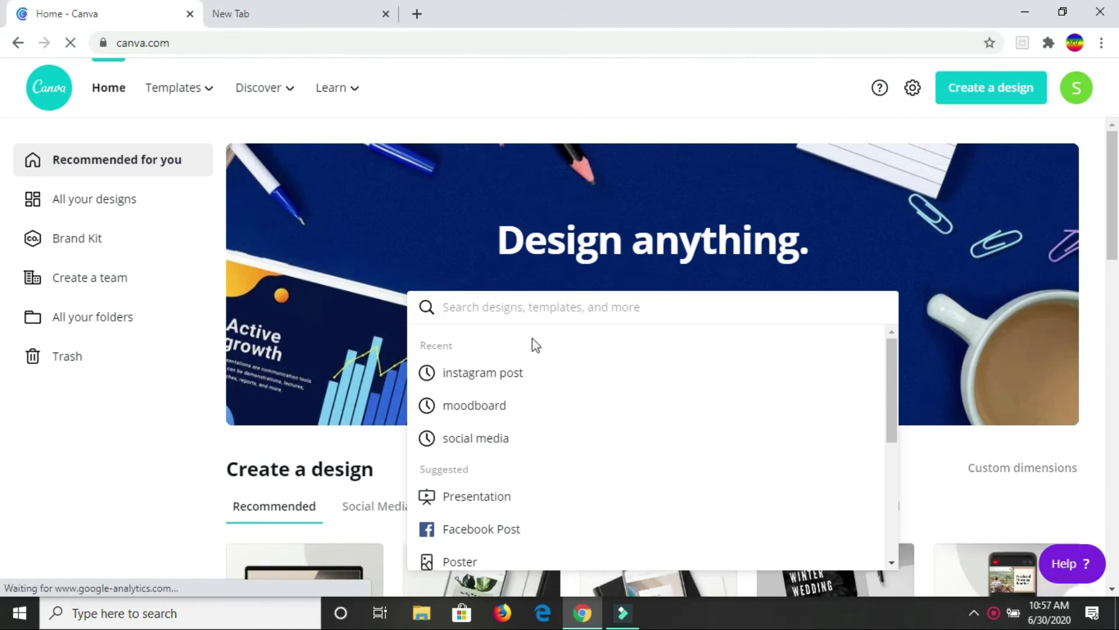
Search Canva templates for 'moodboard' and browse the mood board results.
{"action": "type", "text": "moodboard"}
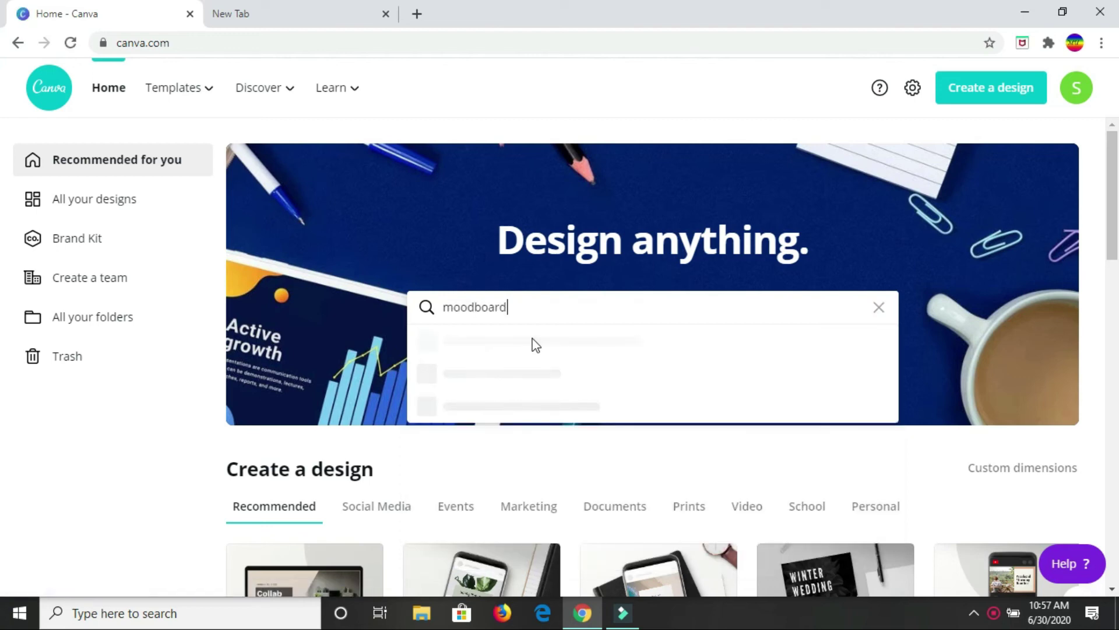
{"action": "key", "text": "Return"}
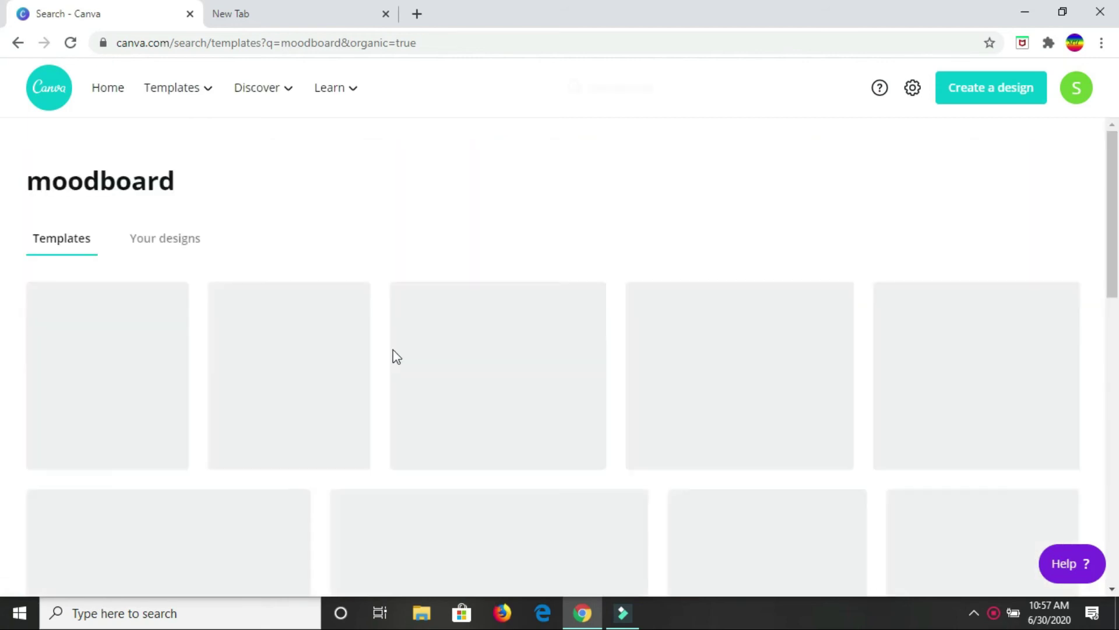
{"action": "scroll", "coordinate": [376, 357], "scroll_direction": "down", "scroll_amount": 5}
{"action": "scroll", "coordinate": [376, 357], "scroll_direction": "down", "scroll_amount": 3}
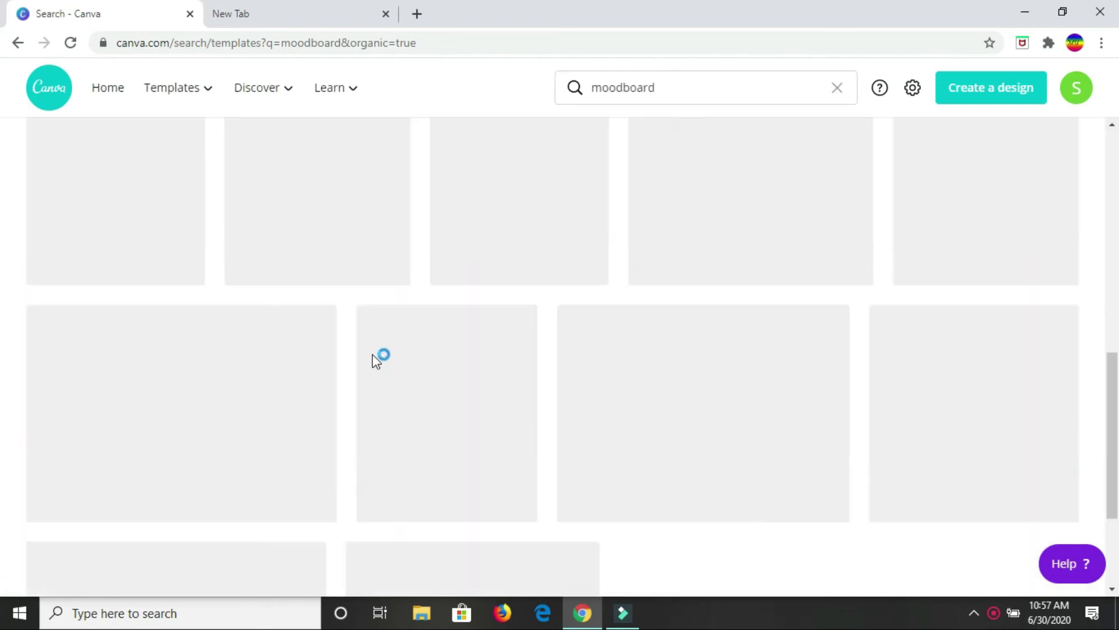
{"action": "scroll", "coordinate": [376, 362], "scroll_direction": "down", "scroll_amount": 1}
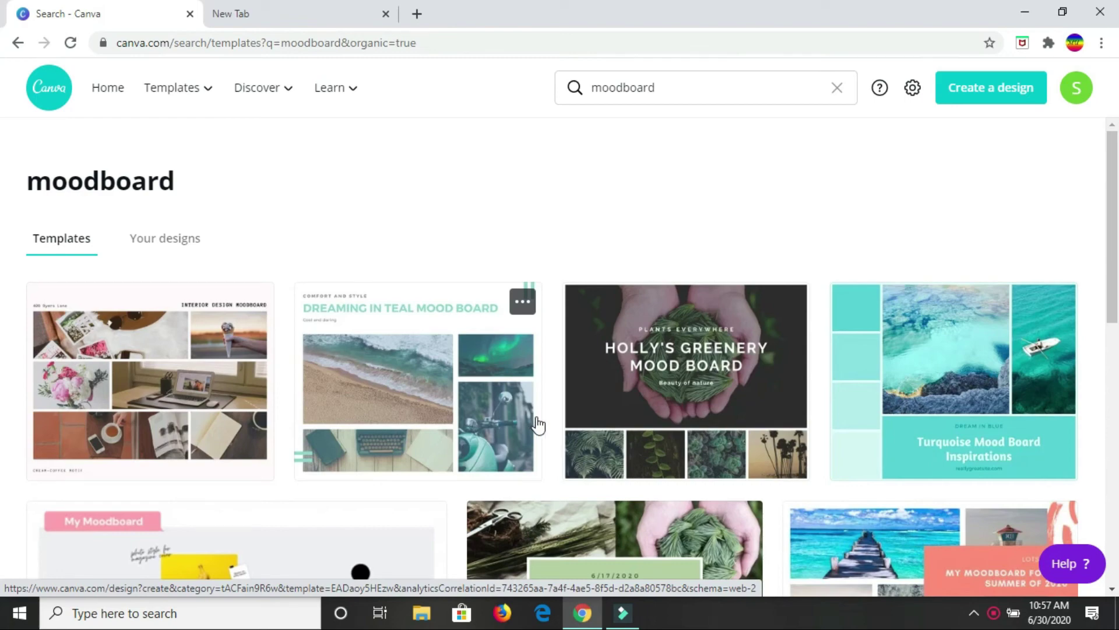
{"action": "scroll", "coordinate": [485, 325], "scroll_direction": "down", "scroll_amount": 8}
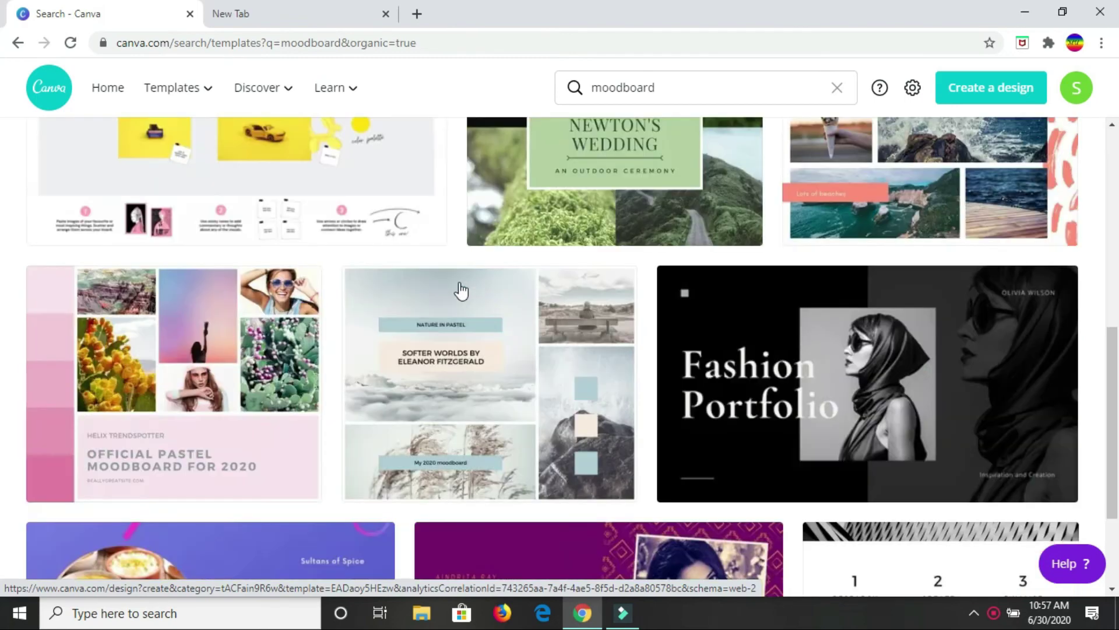
{"action": "left_click_drag", "start_coordinate": [1106, 355], "coordinate": [1113, 175]}
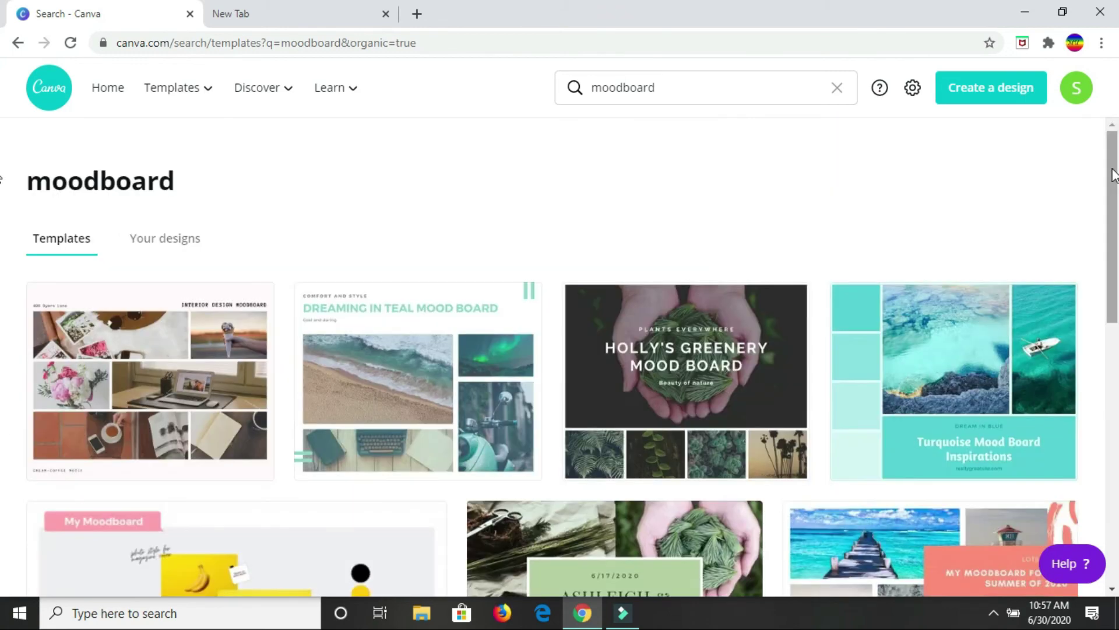
{"action": "scroll", "coordinate": [850, 369], "scroll_direction": "down", "scroll_amount": 10}
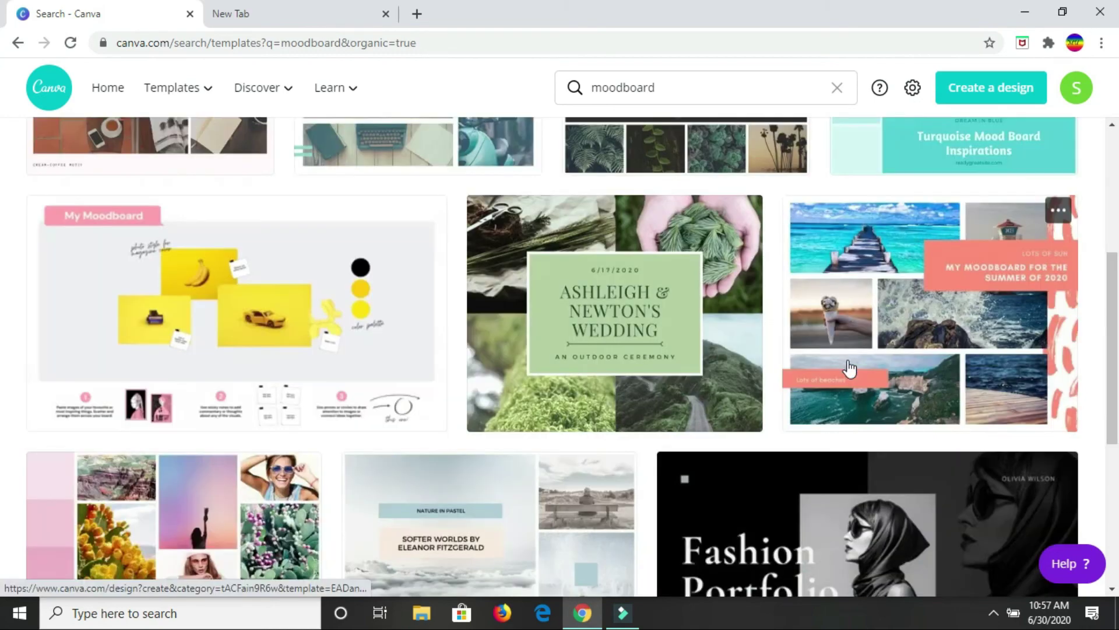
{"action": "scroll", "coordinate": [859, 369], "scroll_direction": "up", "scroll_amount": 10}
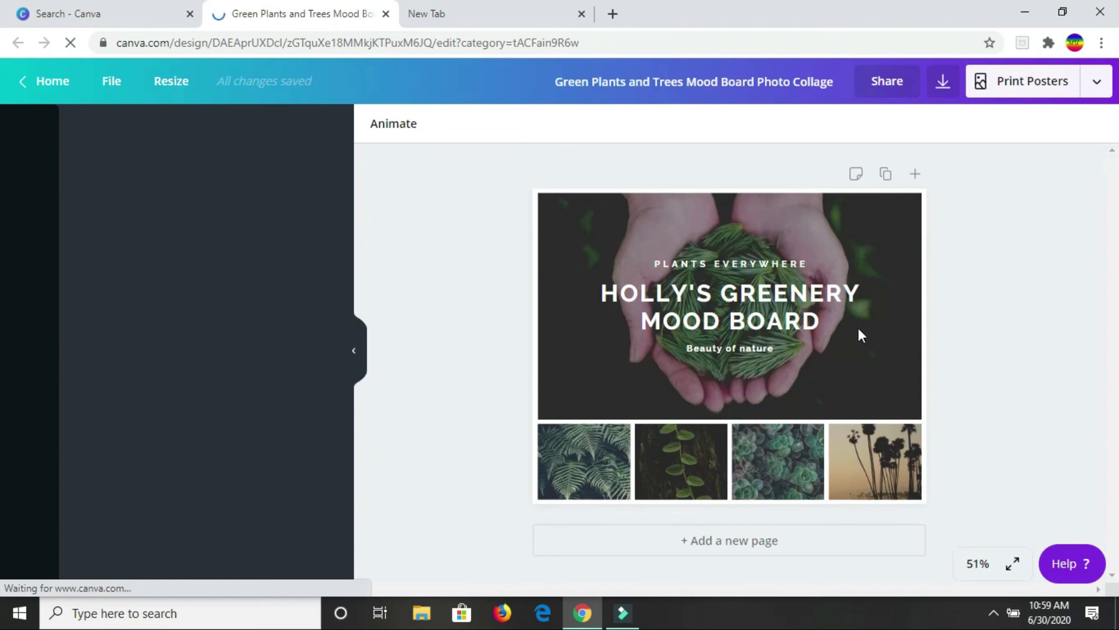
Delete the HOLLY'S GREENERY title text group from the template.
{"action": "left_click", "coordinate": [355, 357]}
{"action": "left_click", "coordinate": [797, 257]}
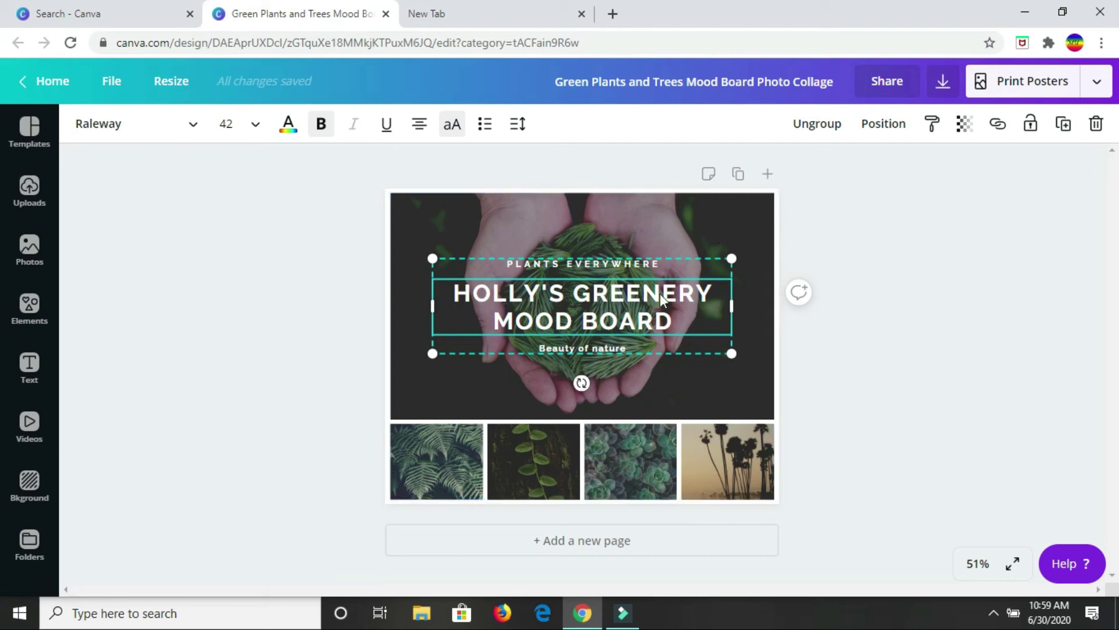
{"action": "left_click", "coordinate": [664, 261]}
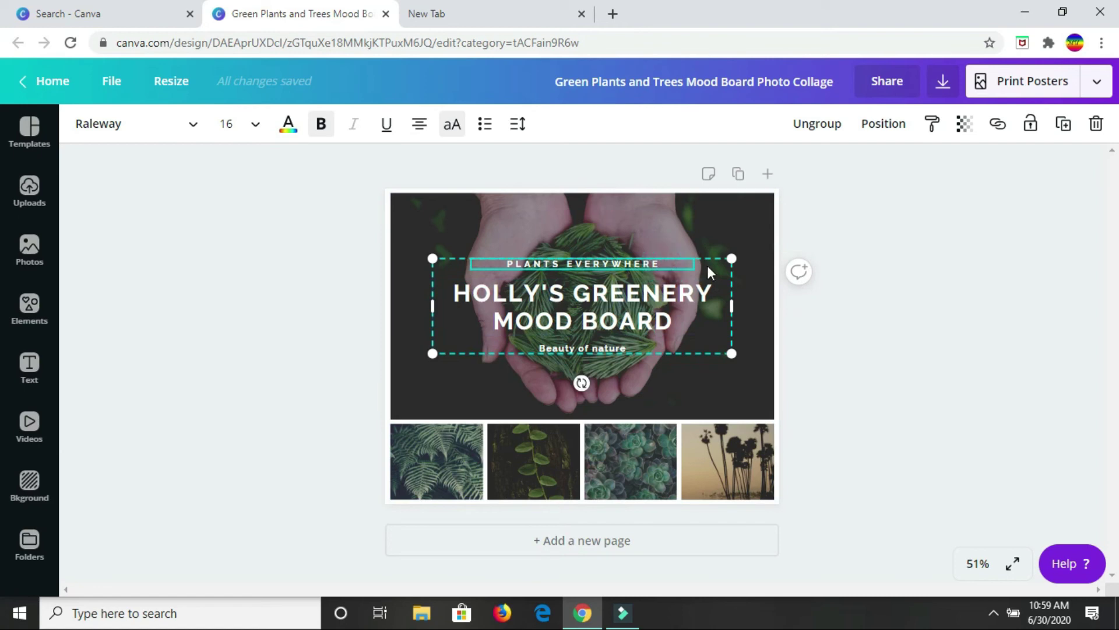
{"action": "left_click", "coordinate": [1102, 131]}
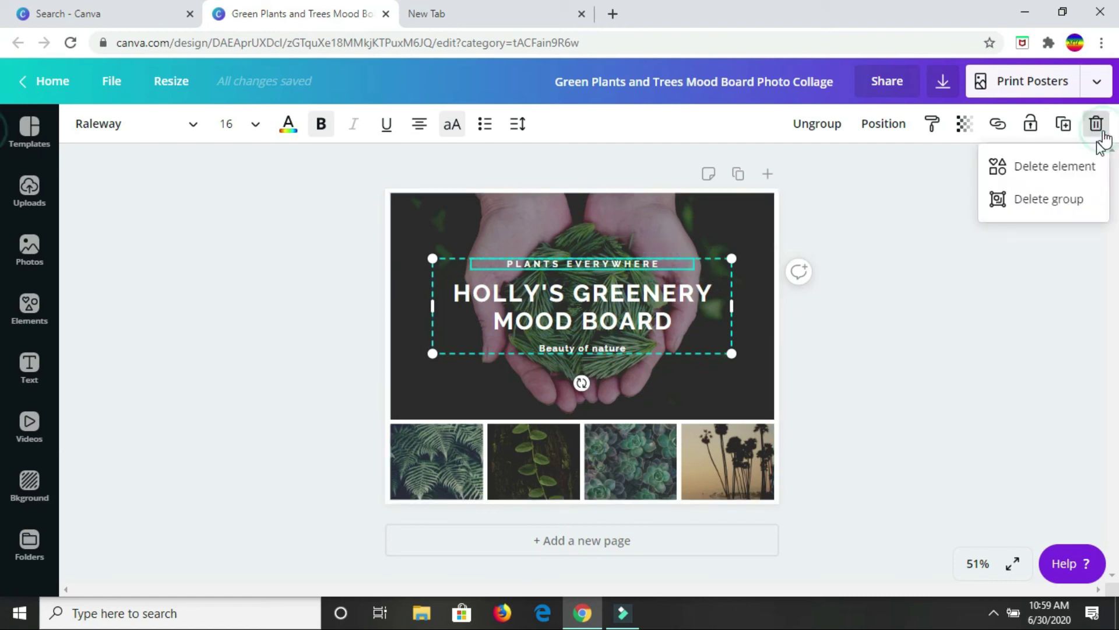
{"action": "left_click", "coordinate": [1047, 199]}
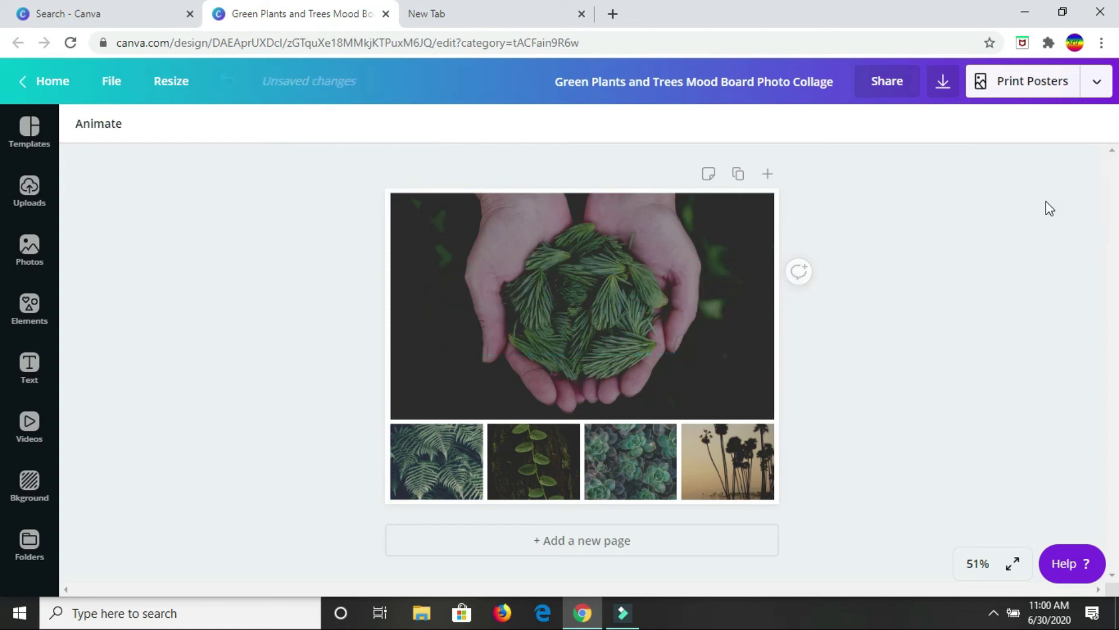
Delete the template's photo grid, leaving a blank page.
{"action": "left_click", "coordinate": [741, 343]}
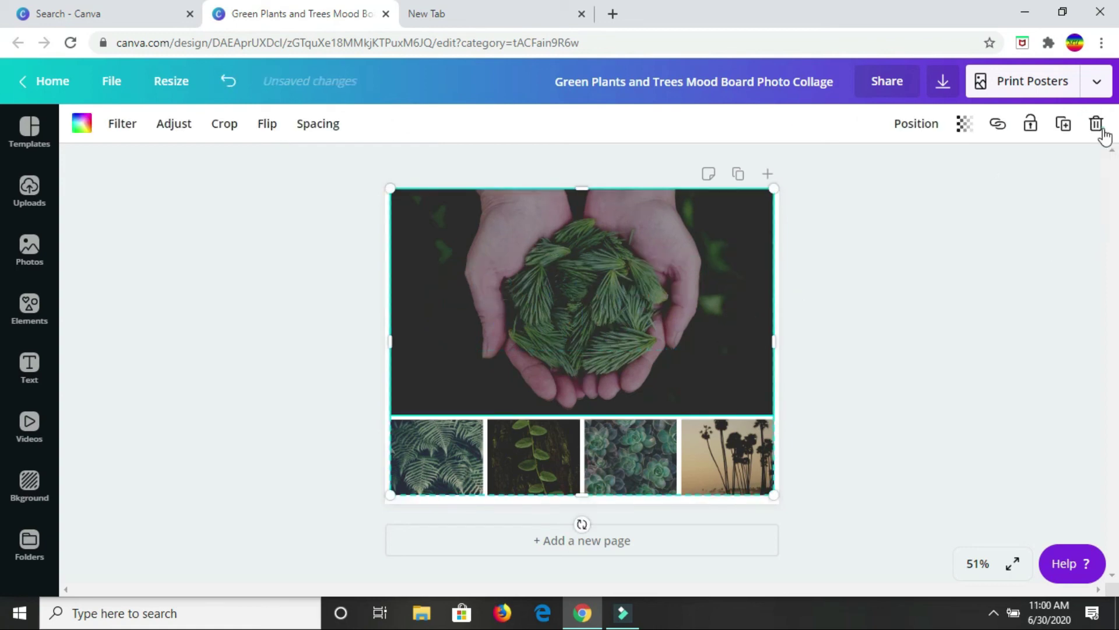
{"action": "left_click", "coordinate": [1095, 124]}
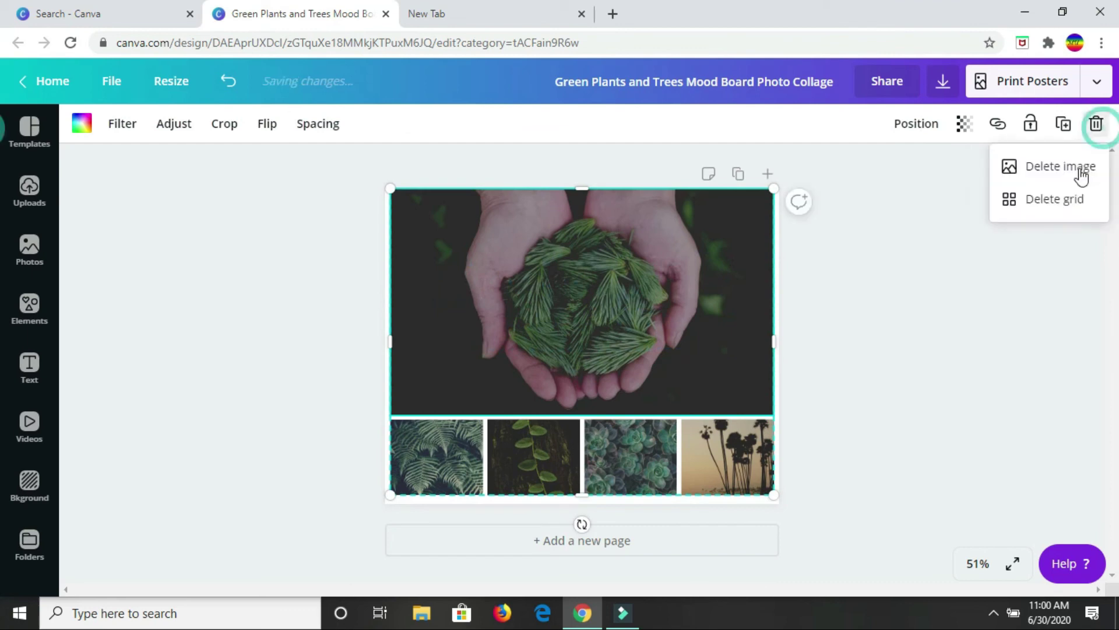
{"action": "left_click", "coordinate": [1053, 202]}
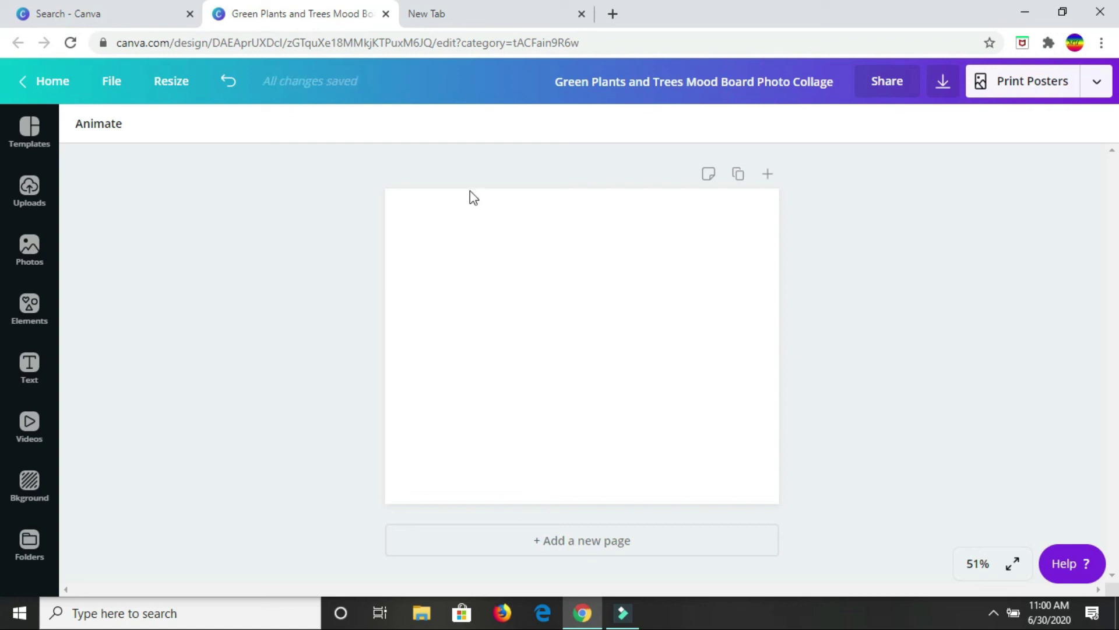
Glance over the moodboard template results, then return to the mood board editor.
{"action": "left_click", "coordinate": [98, 15]}
{"action": "scroll", "coordinate": [578, 449], "scroll_direction": "down", "scroll_amount": 8}
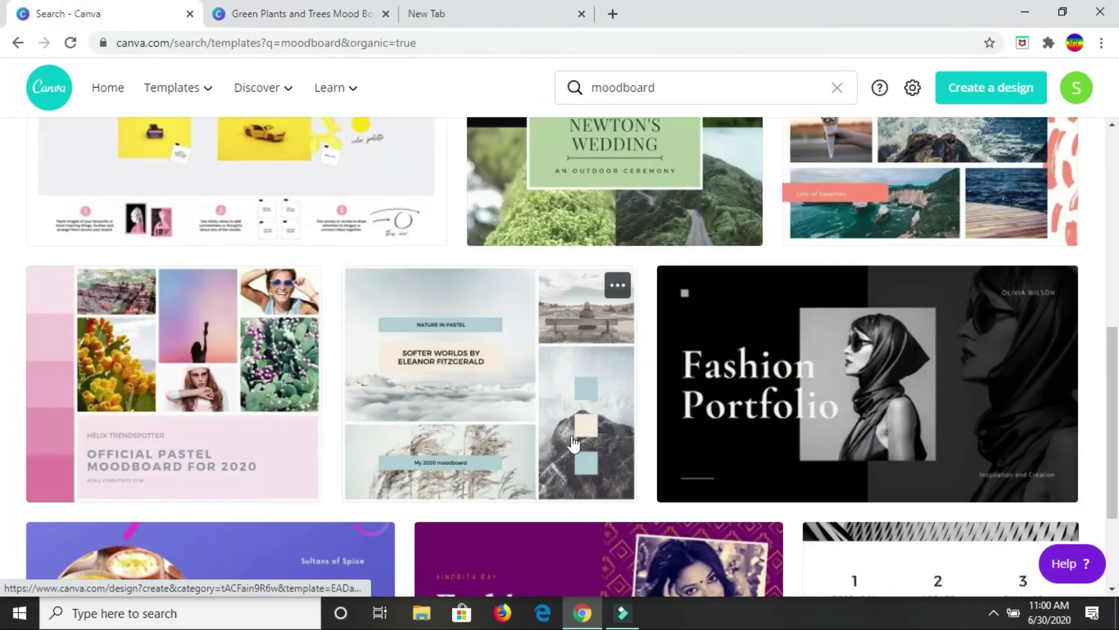
{"action": "scroll", "coordinate": [576, 440], "scroll_direction": "up", "scroll_amount": 7}
{"action": "scroll", "coordinate": [574, 443], "scroll_direction": "up", "scroll_amount": 1}
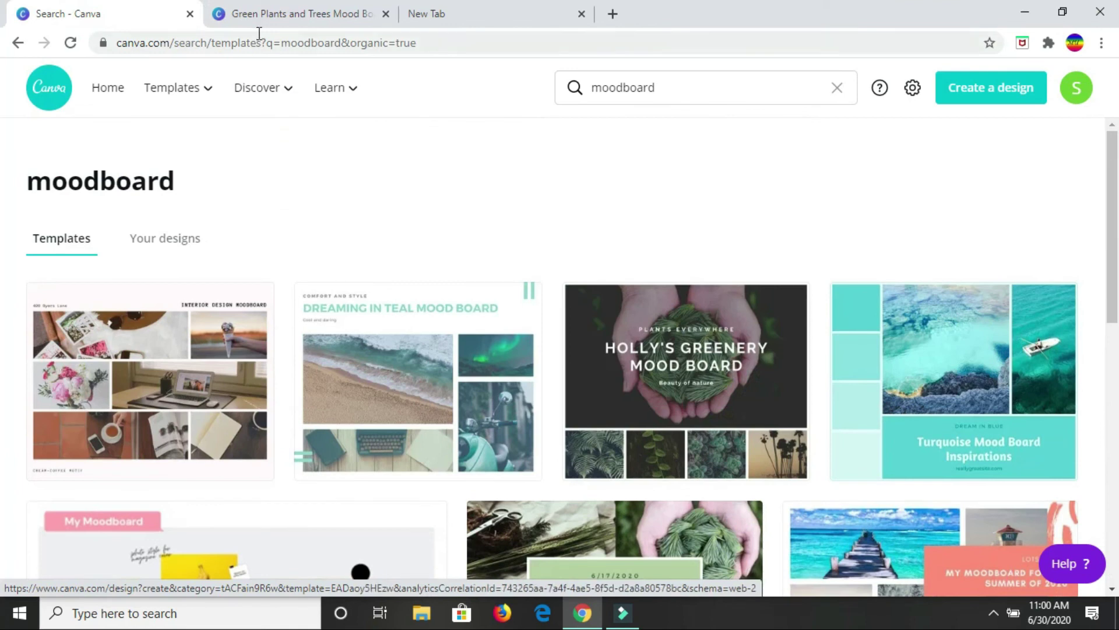
{"action": "key", "text": "ctrl+Tab"}
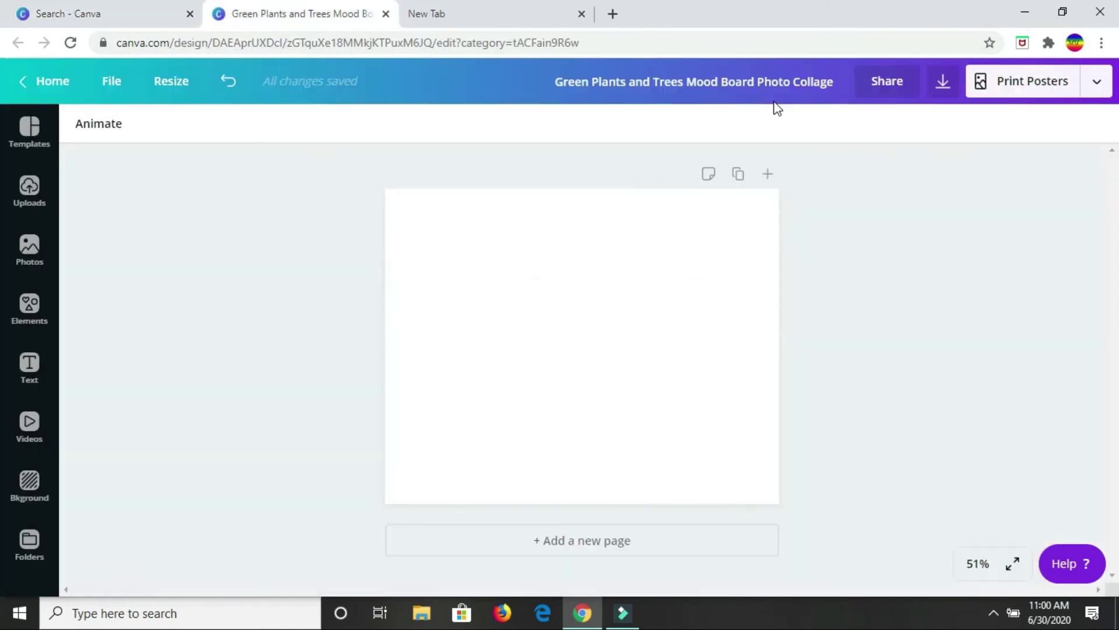
Browse the grid layouts under Elements > Grids.
{"action": "left_click", "coordinate": [27, 322]}
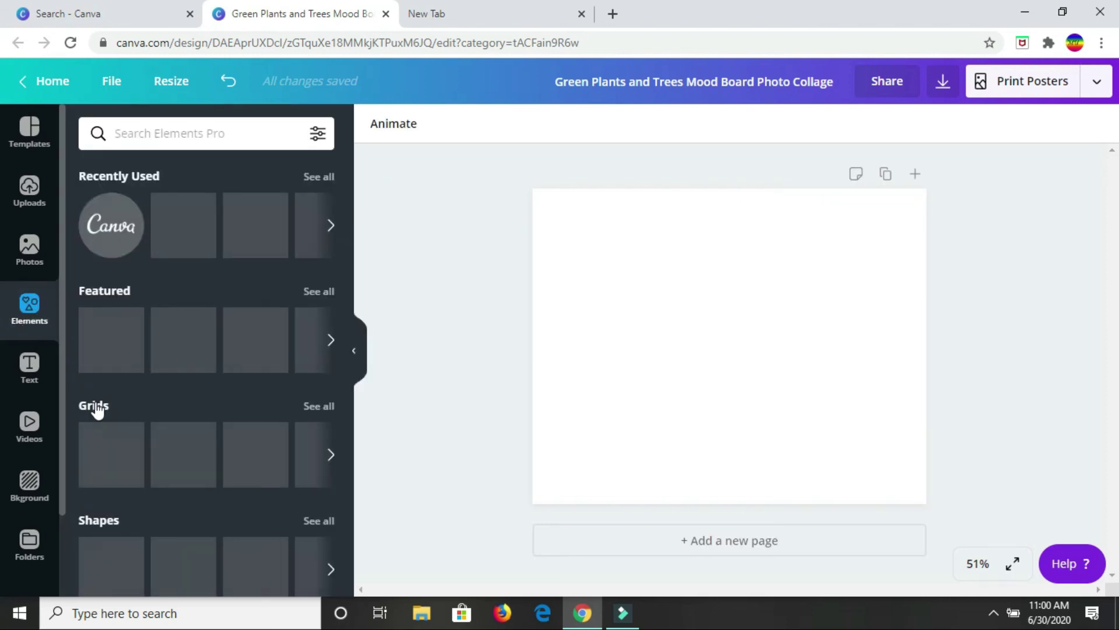
{"action": "left_click", "coordinate": [96, 408]}
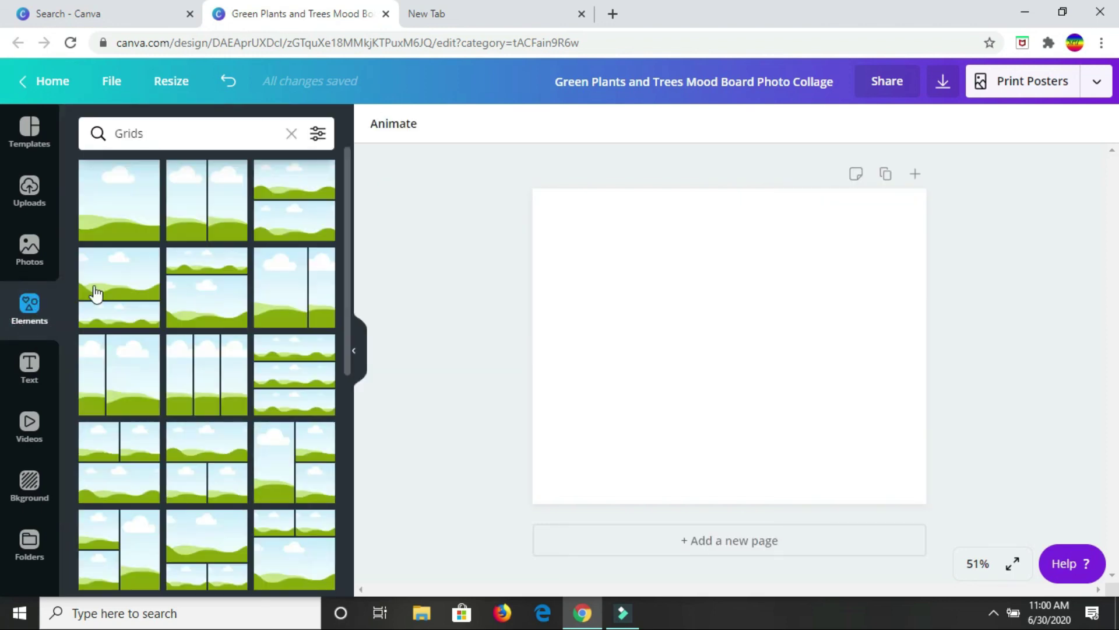
{"action": "scroll", "coordinate": [236, 312], "scroll_direction": "down", "scroll_amount": 4}
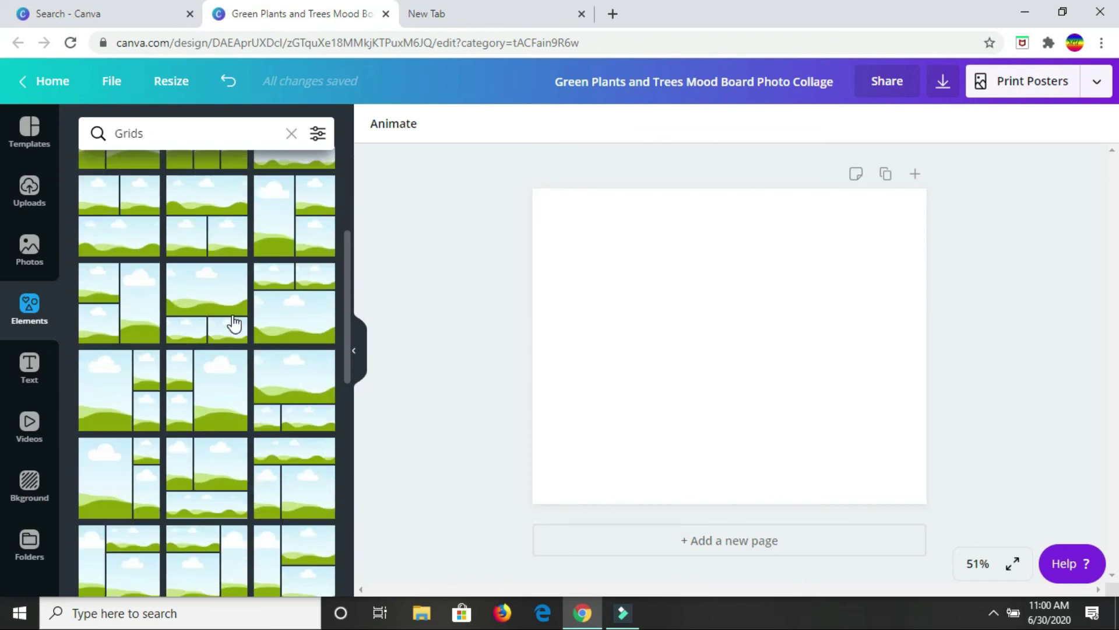
{"action": "scroll", "coordinate": [233, 324], "scroll_direction": "down", "scroll_amount": 4}
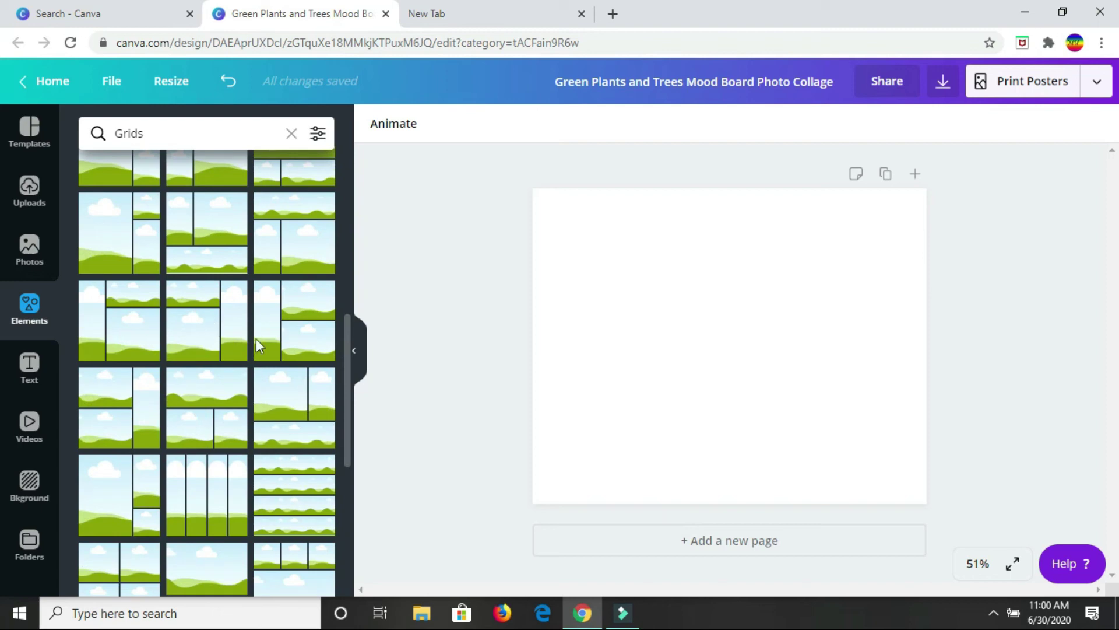
{"action": "scroll", "coordinate": [254, 339], "scroll_direction": "down", "scroll_amount": 5}
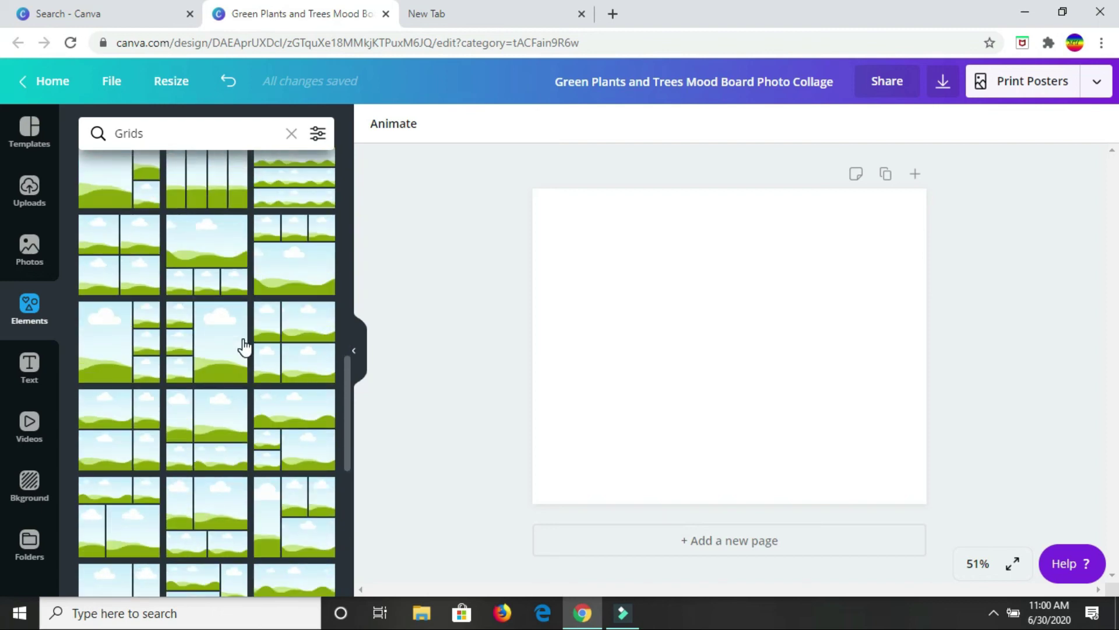
{"action": "scroll", "coordinate": [245, 347], "scroll_direction": "up", "scroll_amount": 1}
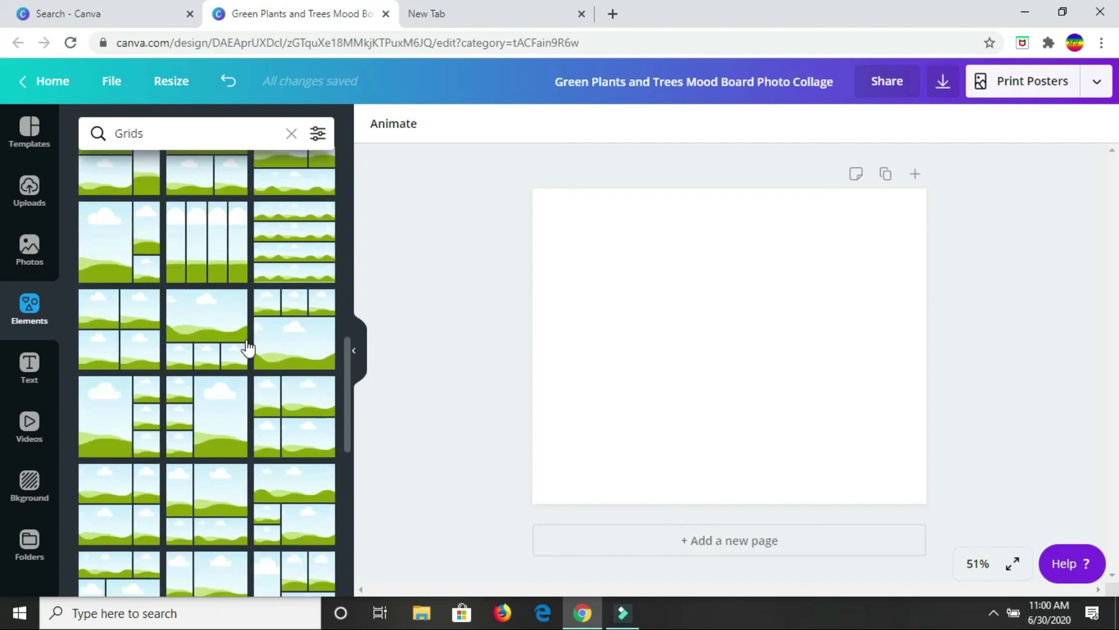
{"action": "scroll", "coordinate": [233, 341], "scroll_direction": "up", "scroll_amount": 7}
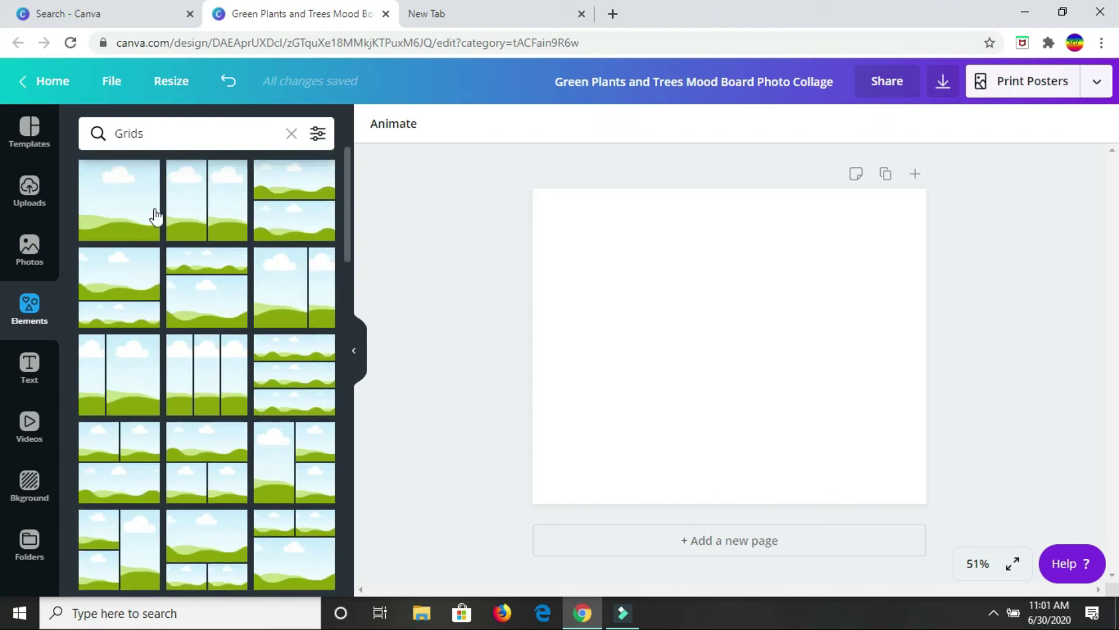
Add a single-photo grid and size it to fill the page's top-left half.
{"action": "left_click", "coordinate": [121, 211]}
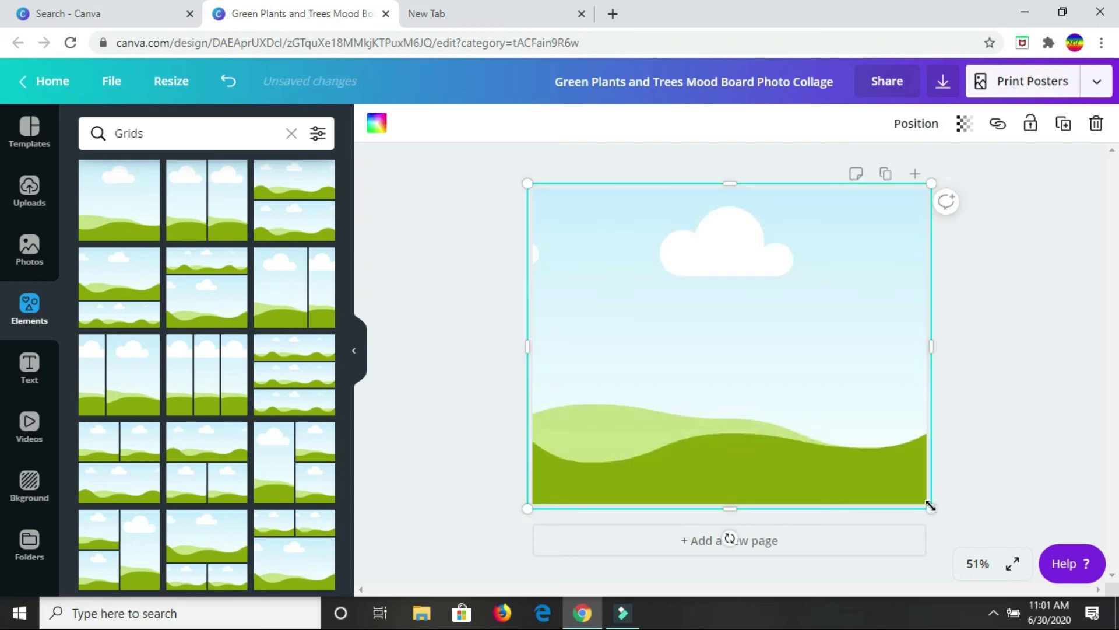
{"action": "left_click_drag", "start_coordinate": [930, 507], "coordinate": [648, 286]}
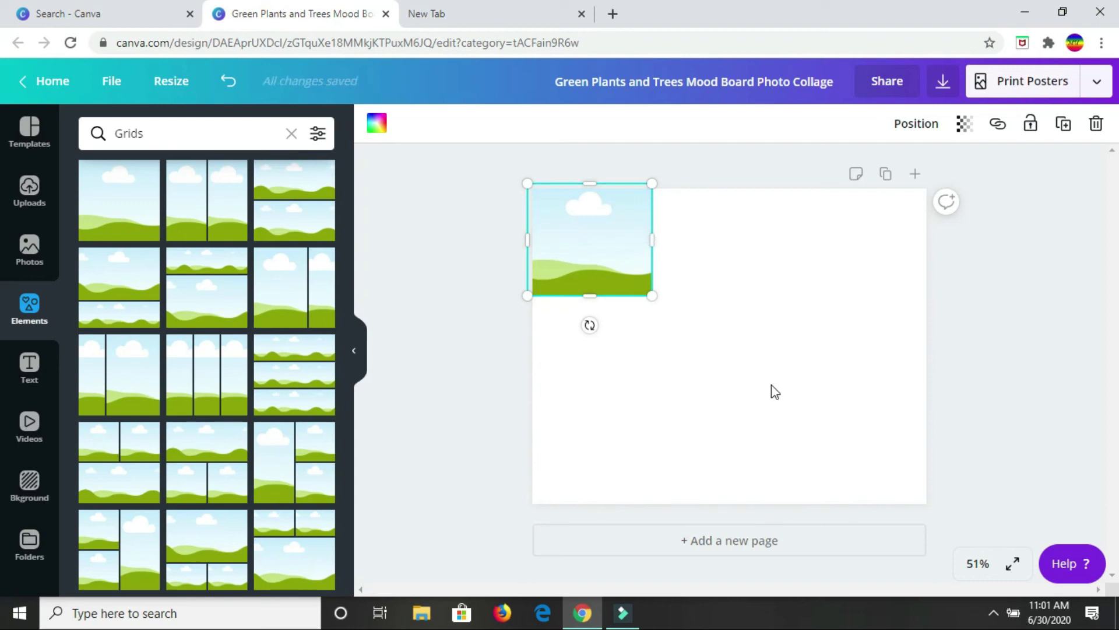
{"action": "left_click_drag", "start_coordinate": [637, 269], "coordinate": [641, 215]}
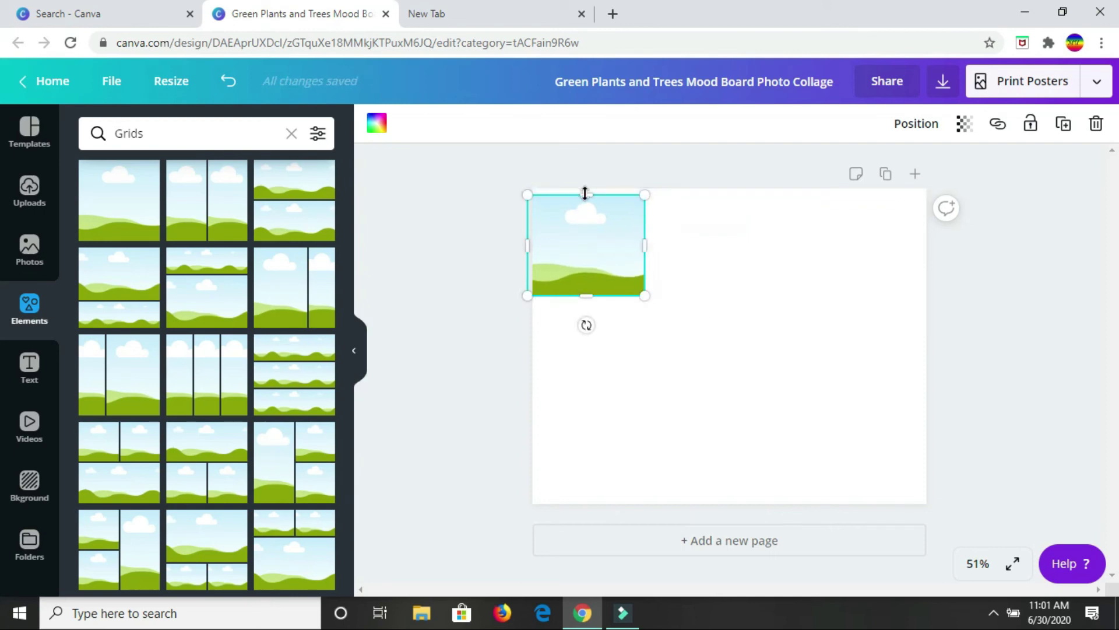
{"action": "left_click_drag", "start_coordinate": [585, 193], "coordinate": [586, 186]}
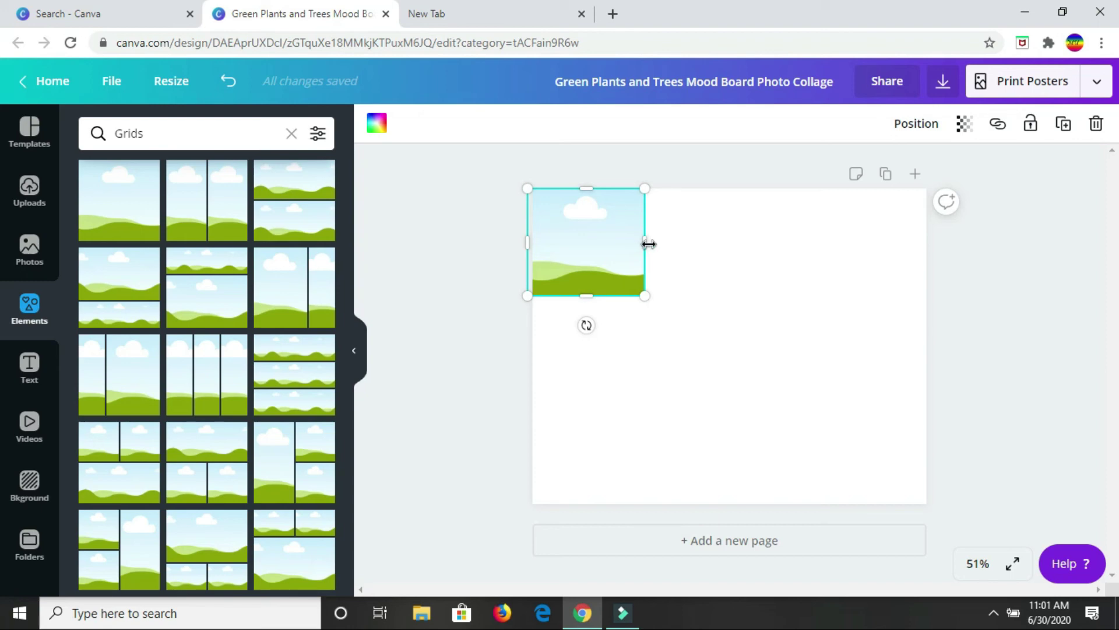
{"action": "left_click_drag", "start_coordinate": [649, 242], "coordinate": [732, 238]}
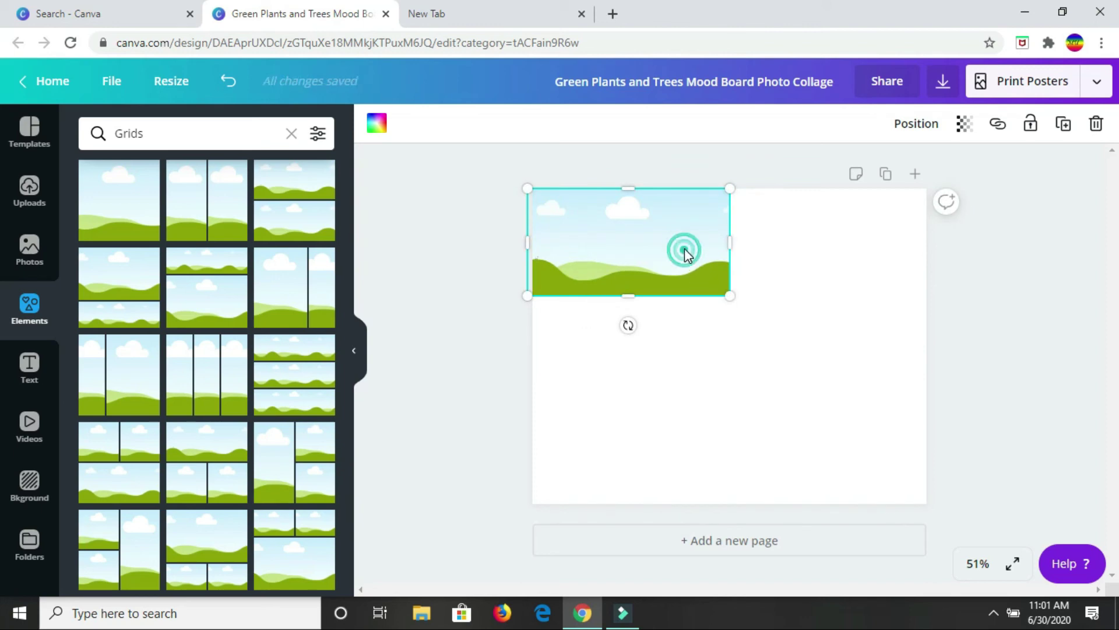
Duplicate the grid three times into the top-right, bottom-left and bottom-right positions.
{"action": "left_click", "coordinate": [1063, 123]}
{"action": "left_click", "coordinate": [620, 257]}
{"action": "left_click_drag", "start_coordinate": [721, 228], "coordinate": [805, 243]}
{"action": "left_click", "coordinate": [678, 369]}
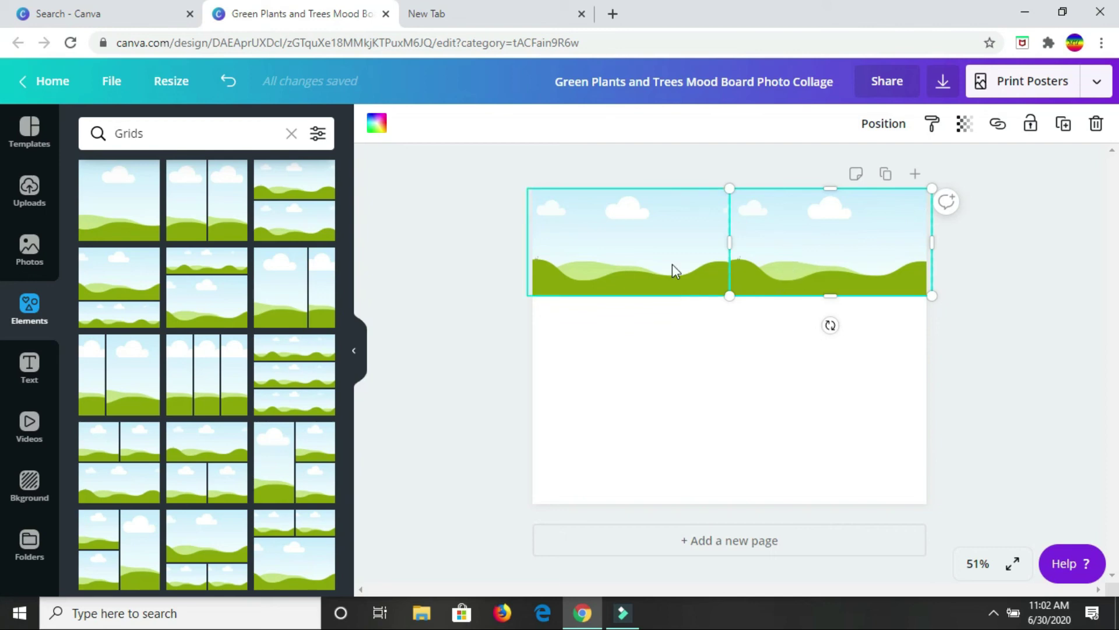
{"action": "left_click", "coordinate": [1064, 138]}
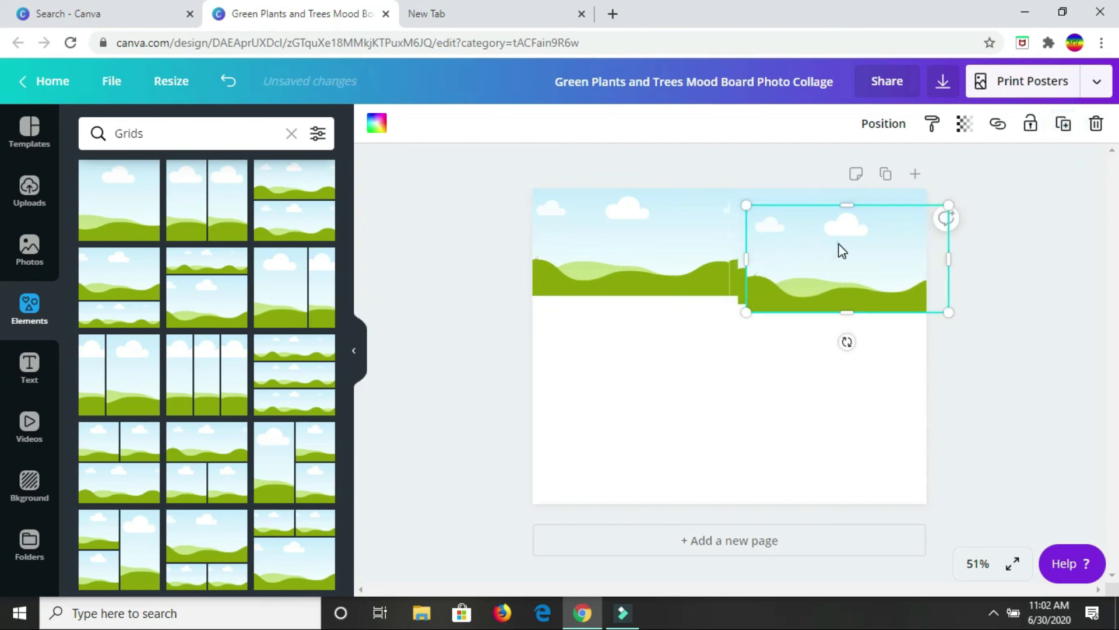
{"action": "left_click_drag", "start_coordinate": [842, 250], "coordinate": [620, 438]}
{"action": "left_click", "coordinate": [1063, 124]}
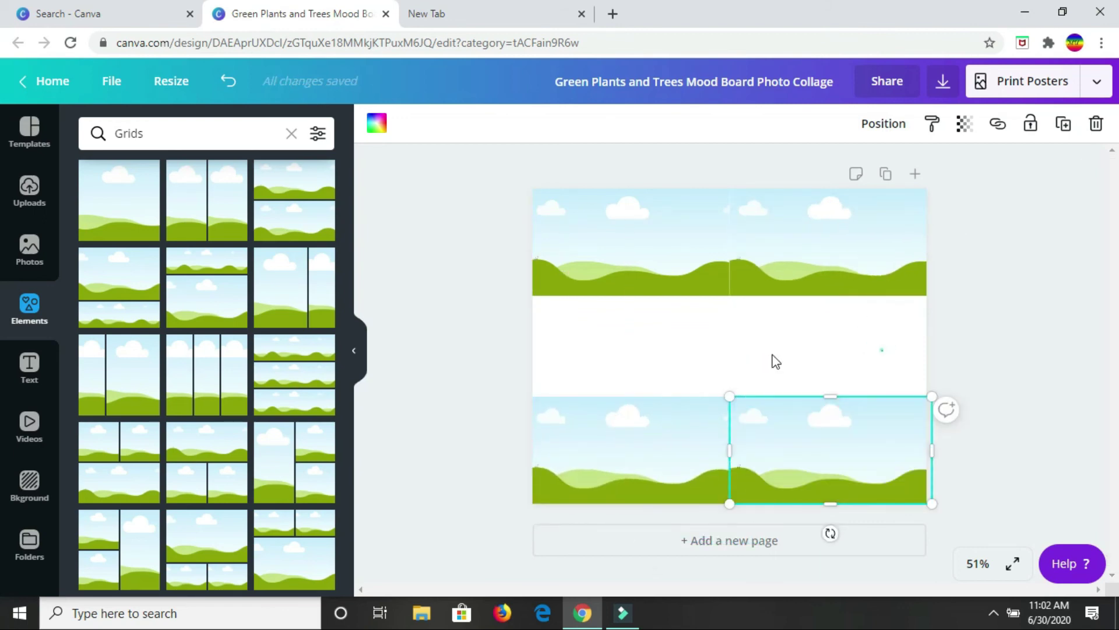
{"action": "left_click", "coordinate": [676, 352]}
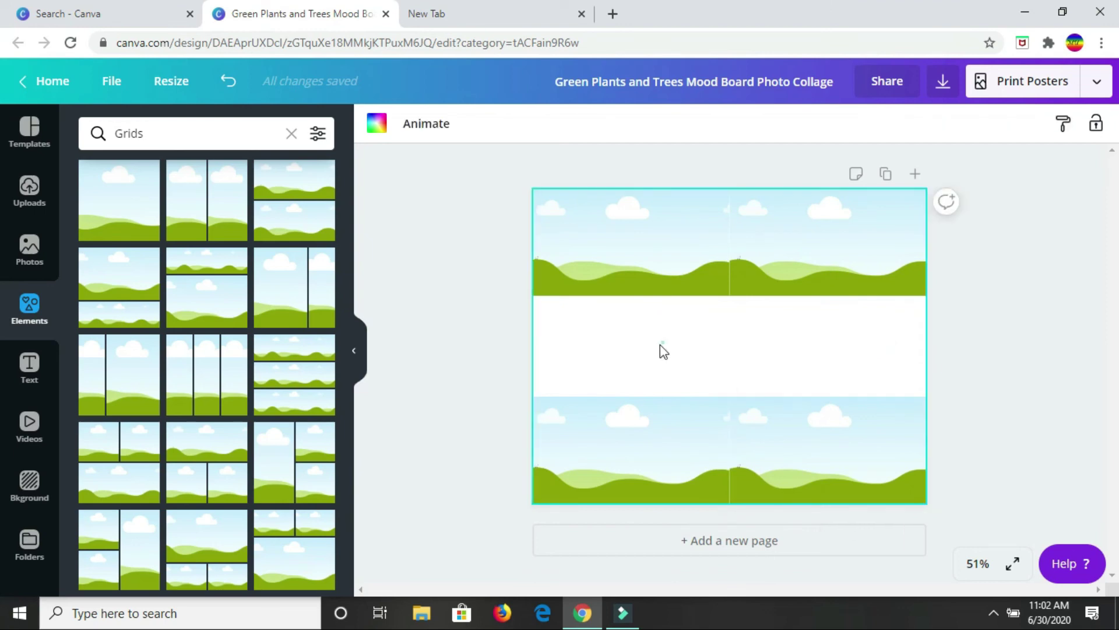
Add a text box reading 'Minimalist Living Room Decor' to the white band.
{"action": "left_click", "coordinate": [661, 345]}
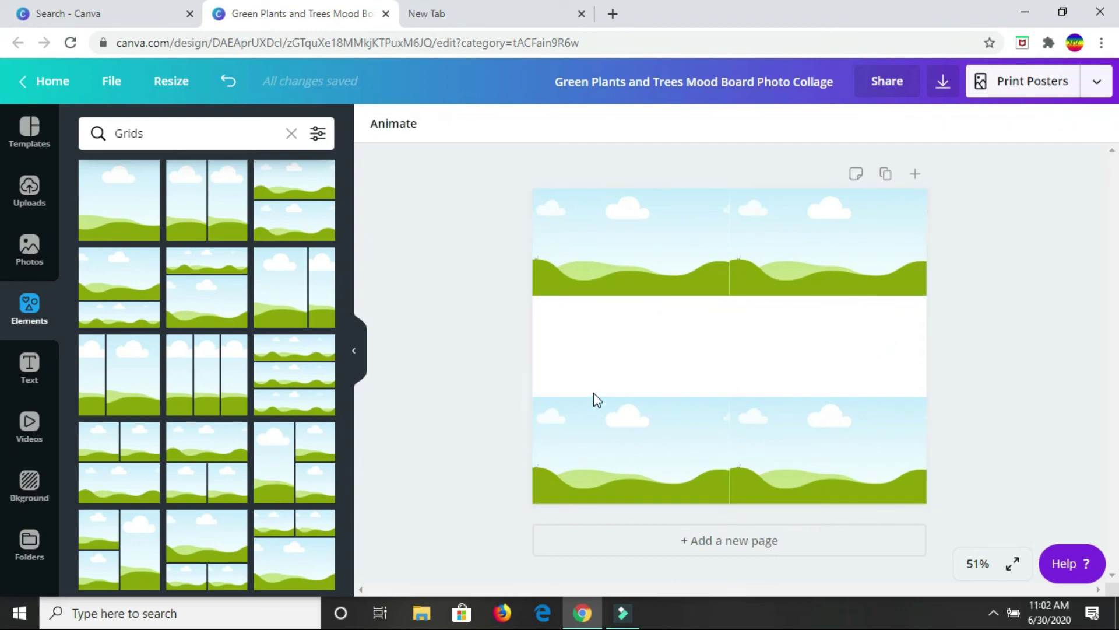
{"action": "key", "text": "t"}
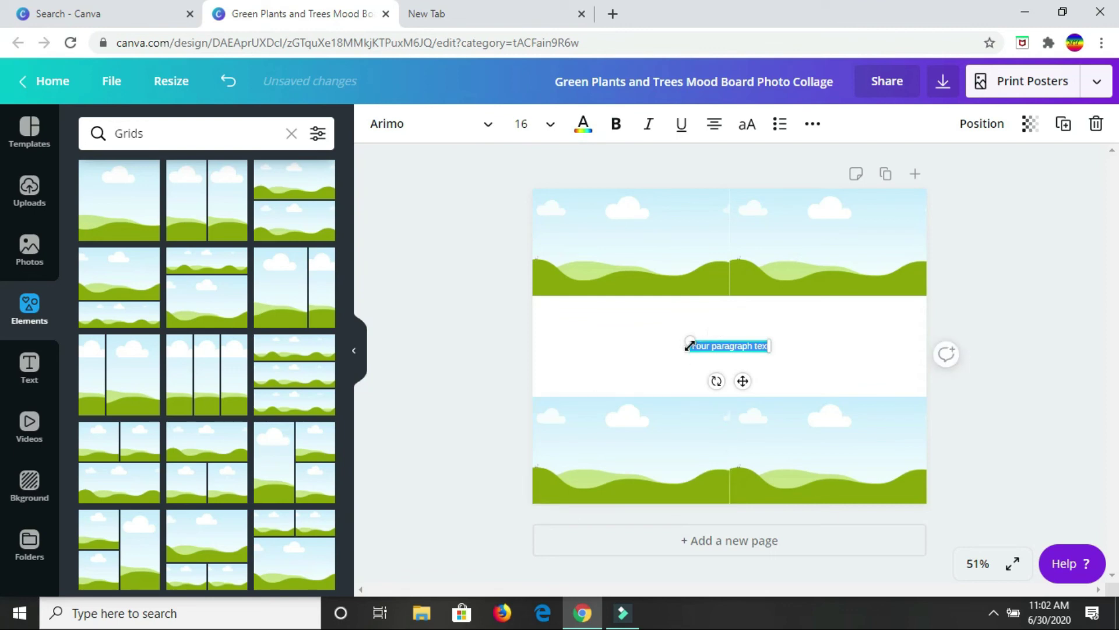
{"action": "left_click_drag", "start_coordinate": [688, 344], "coordinate": [553, 307]}
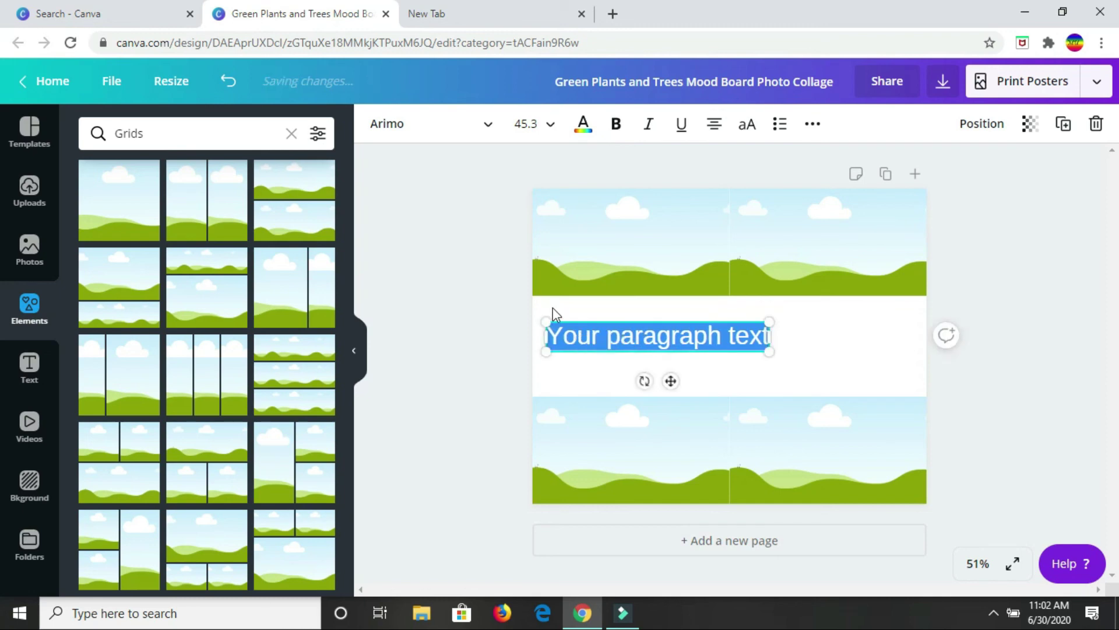
{"action": "left_click", "coordinate": [554, 336]}
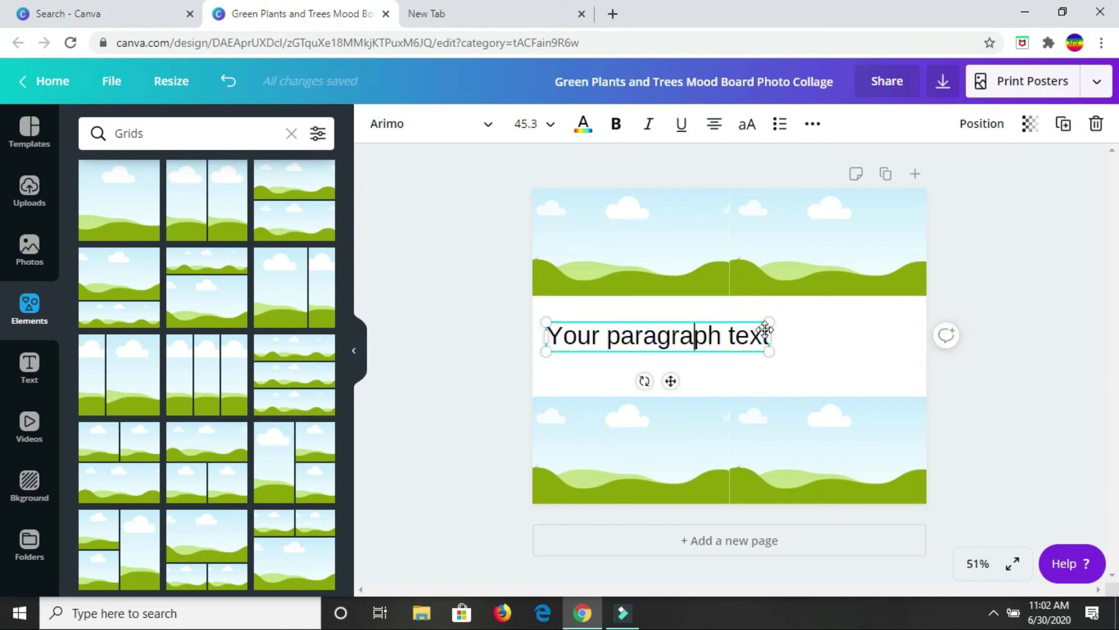
{"action": "left_click_drag", "start_coordinate": [765, 336], "coordinate": [510, 333]}
{"action": "type", "text": "Mi"}
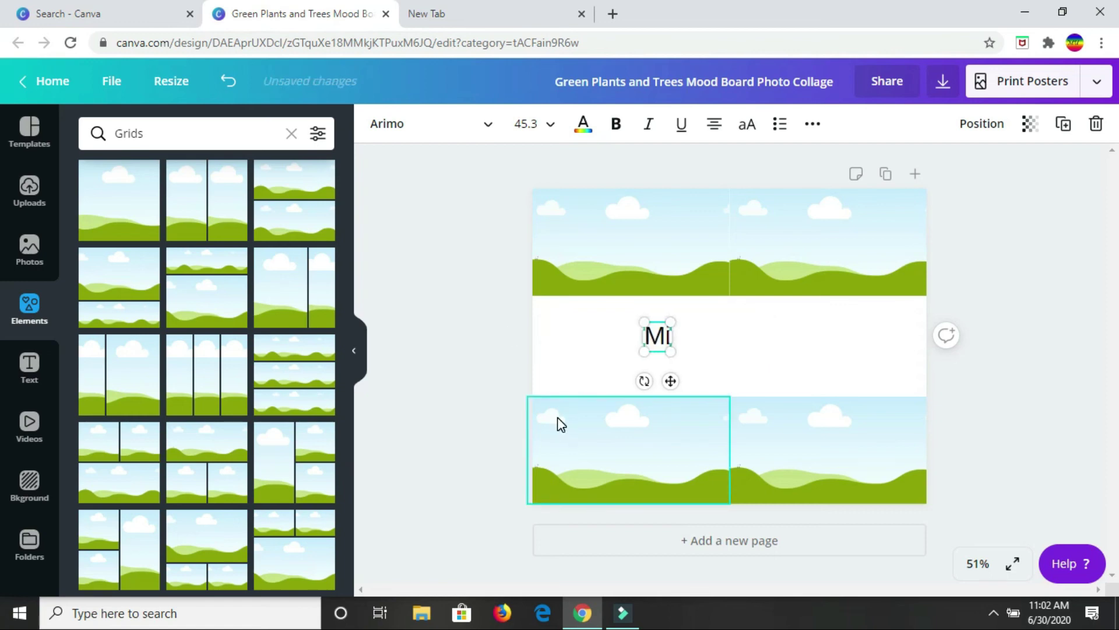
{"action": "type", "text": "nimalist Living Room Decor"}
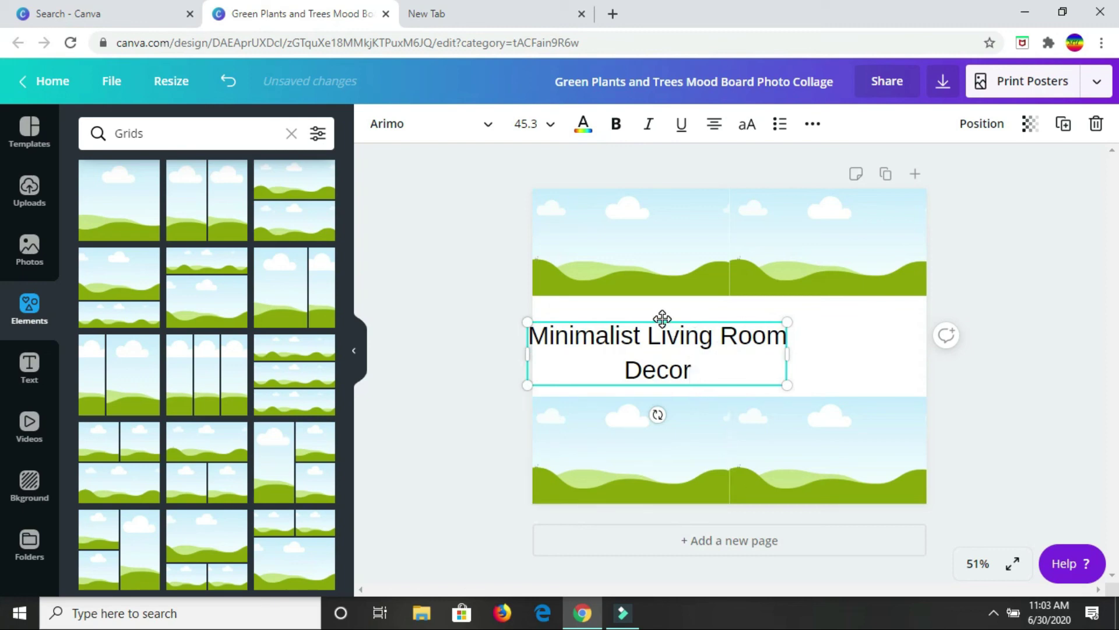
Centre the title horizontally and hide the elements panel.
{"action": "left_click_drag", "start_coordinate": [662, 318], "coordinate": [721, 316]}
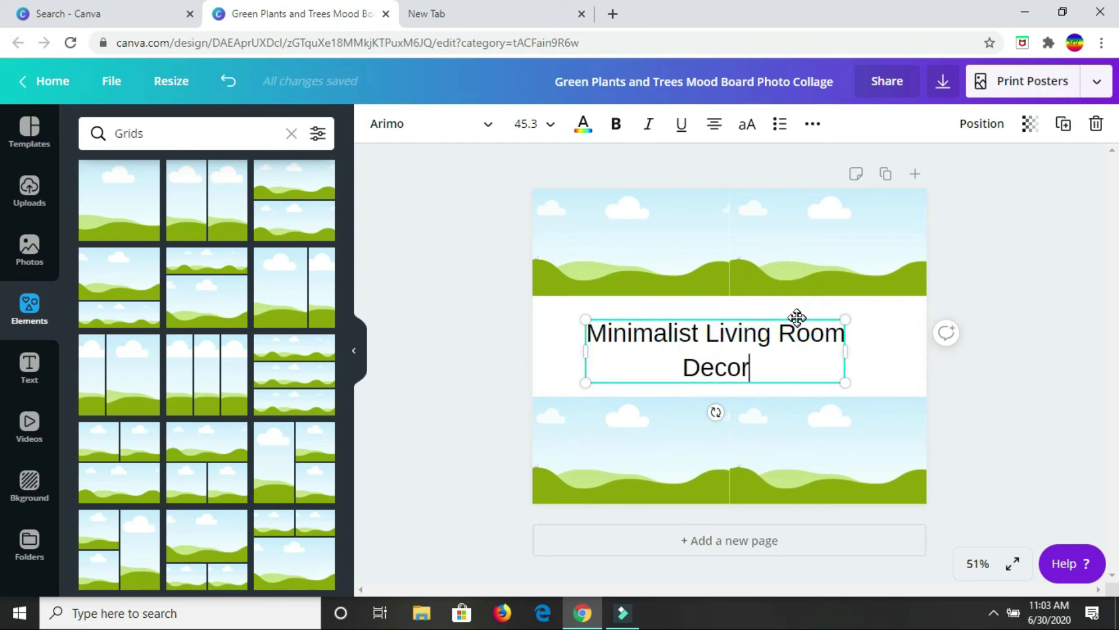
{"action": "left_click_drag", "start_coordinate": [797, 317], "coordinate": [810, 313]}
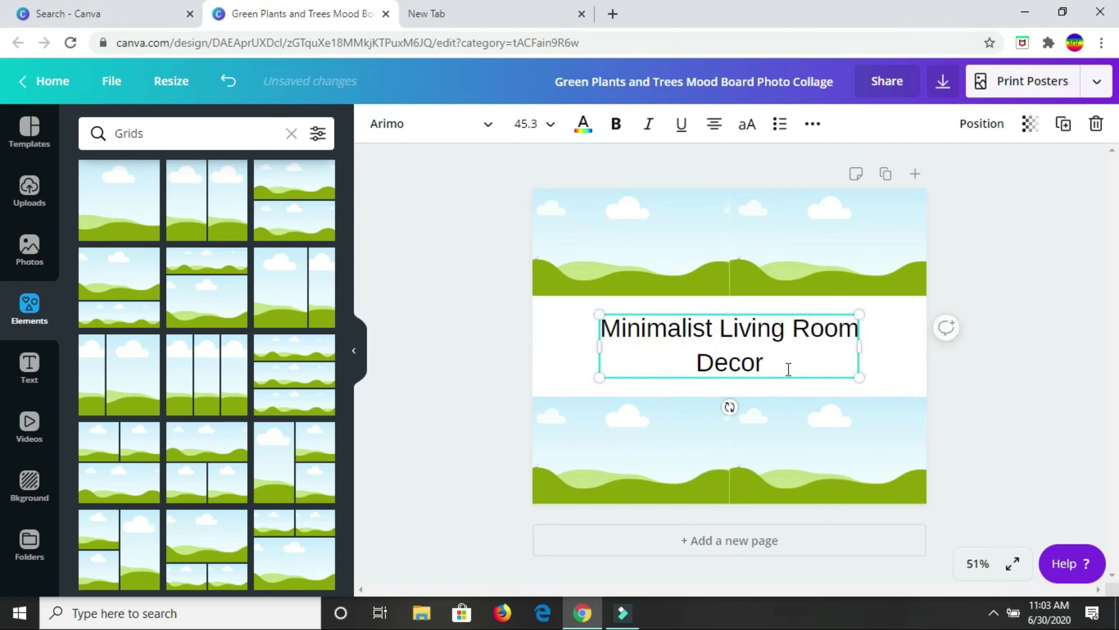
{"action": "left_click", "coordinate": [574, 336]}
{"action": "left_click", "coordinate": [889, 338]}
{"action": "left_click", "coordinate": [887, 347]}
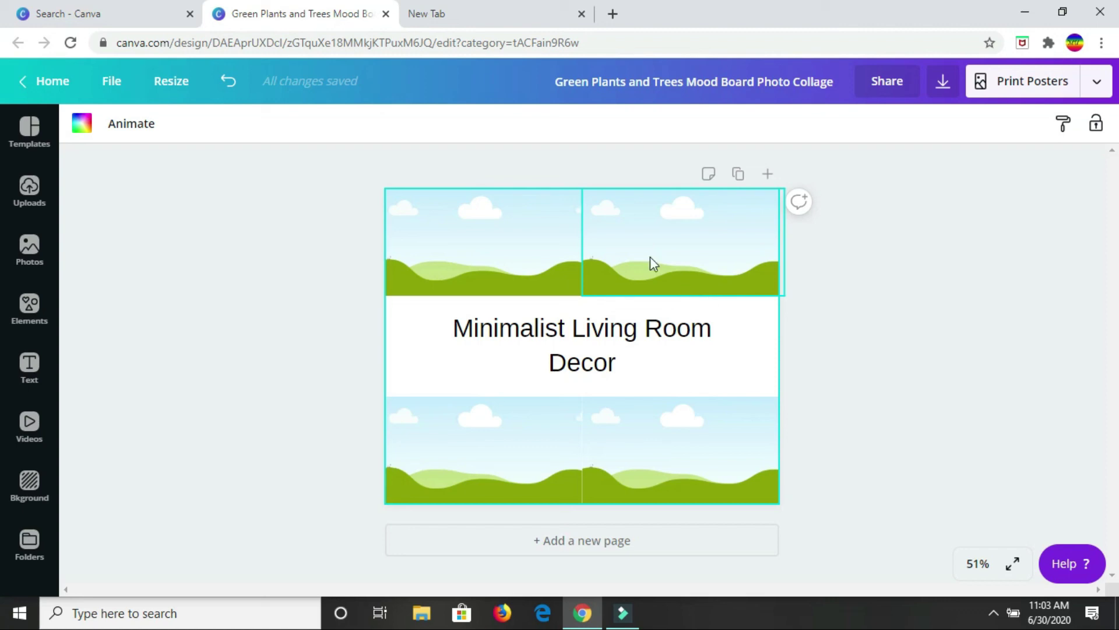
Set the title font to Playlist Script and add 'Ideas' on a new line.
{"action": "left_click", "coordinate": [581, 347]}
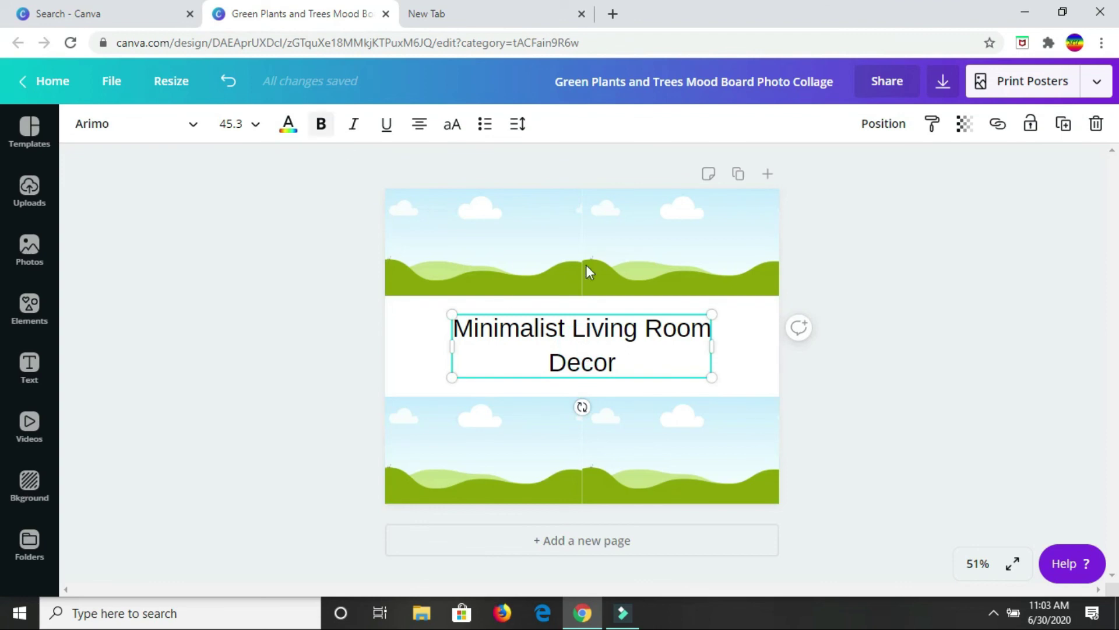
{"action": "left_click", "coordinate": [196, 130]}
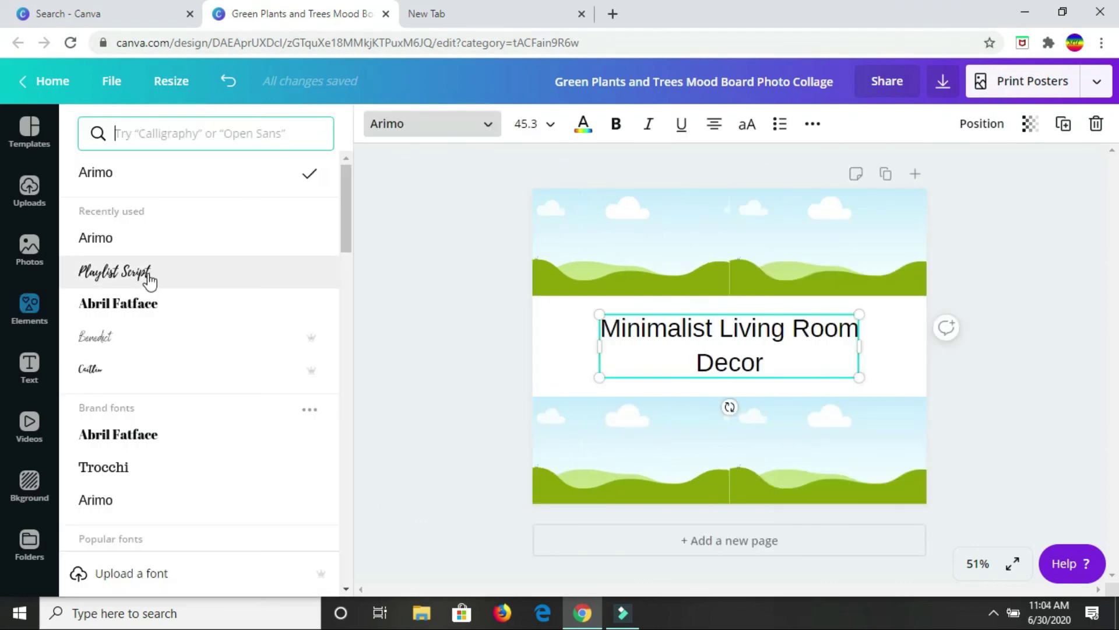
{"action": "left_click", "coordinate": [157, 283]}
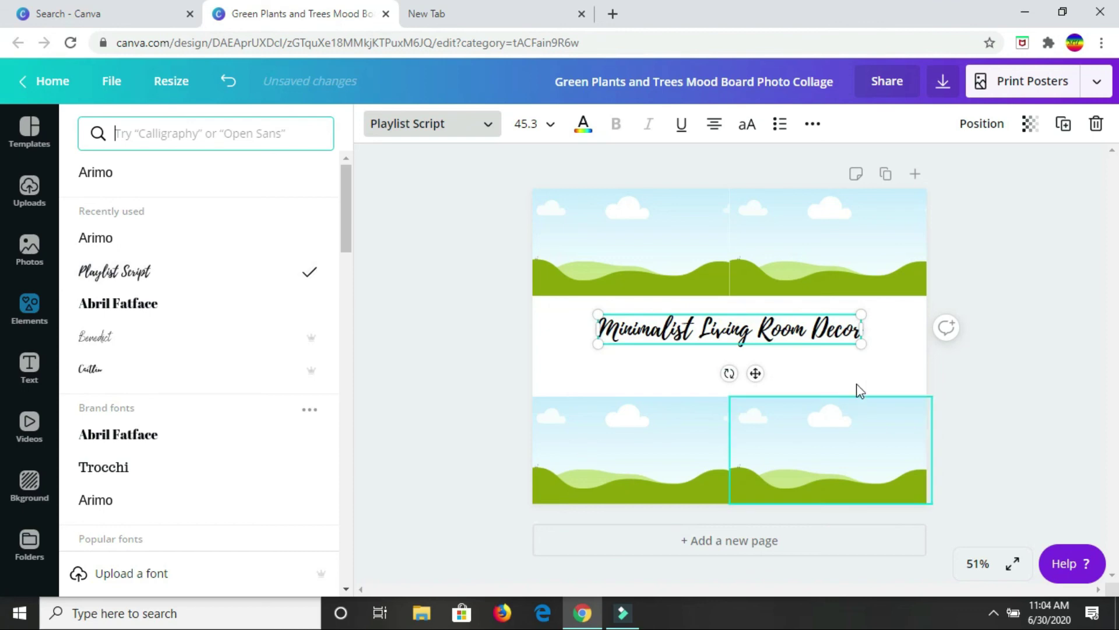
{"action": "left_click_drag", "start_coordinate": [864, 343], "coordinate": [887, 402]}
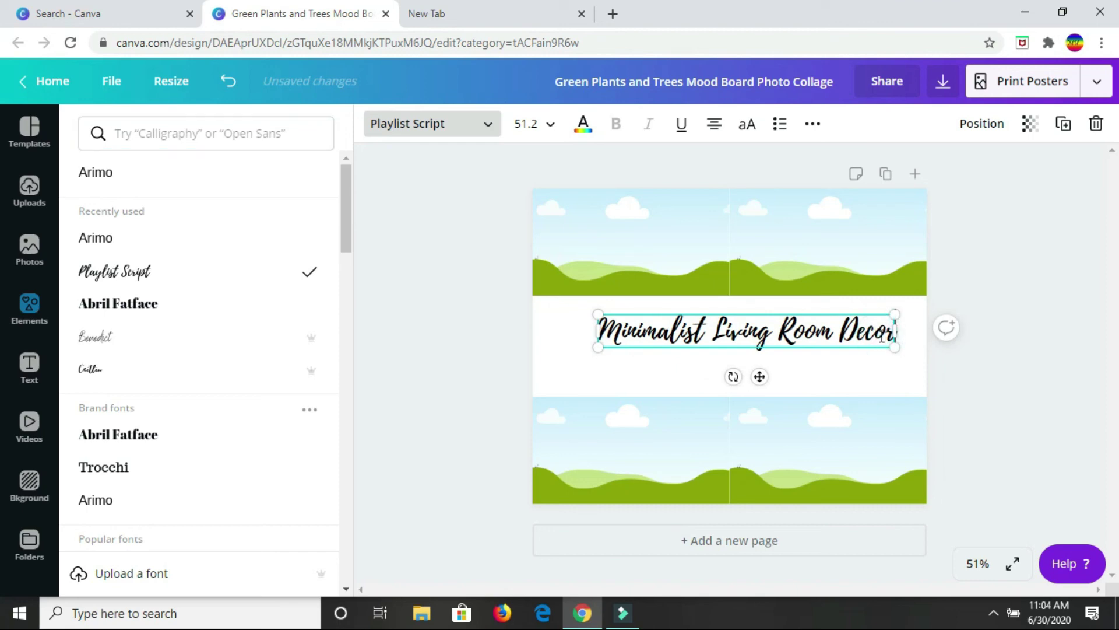
{"action": "key", "text": "Return"}
{"action": "type", "text": "Id"}
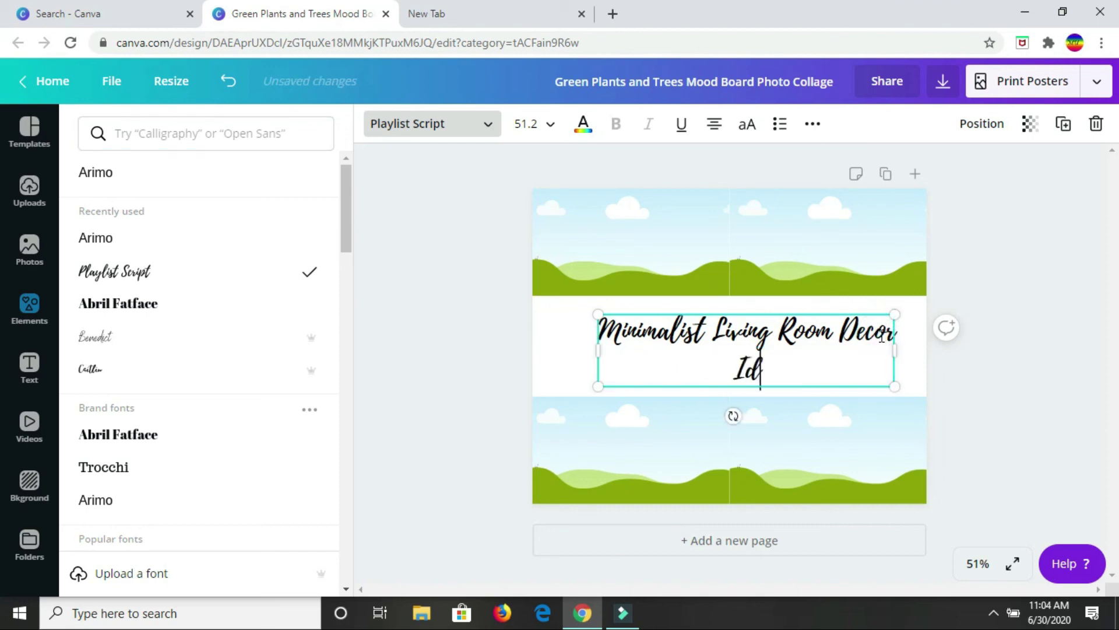
{"action": "type", "text": "eas"}
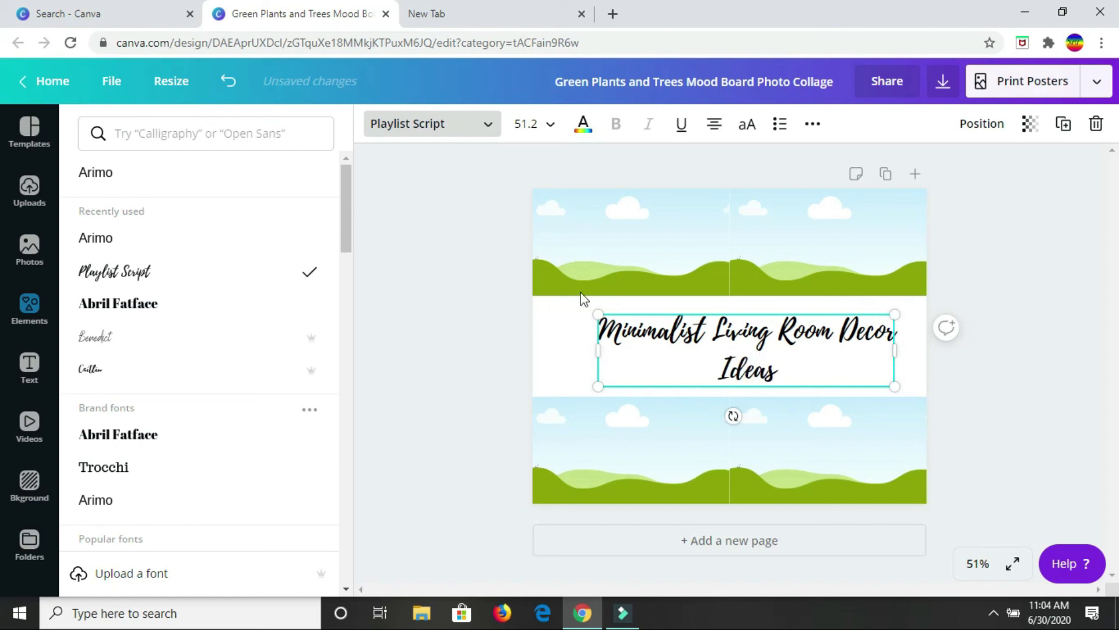
Set the whole title's font size to 48.
{"action": "key", "text": "shift+Left"}
{"action": "key", "text": "ctrl+a"}
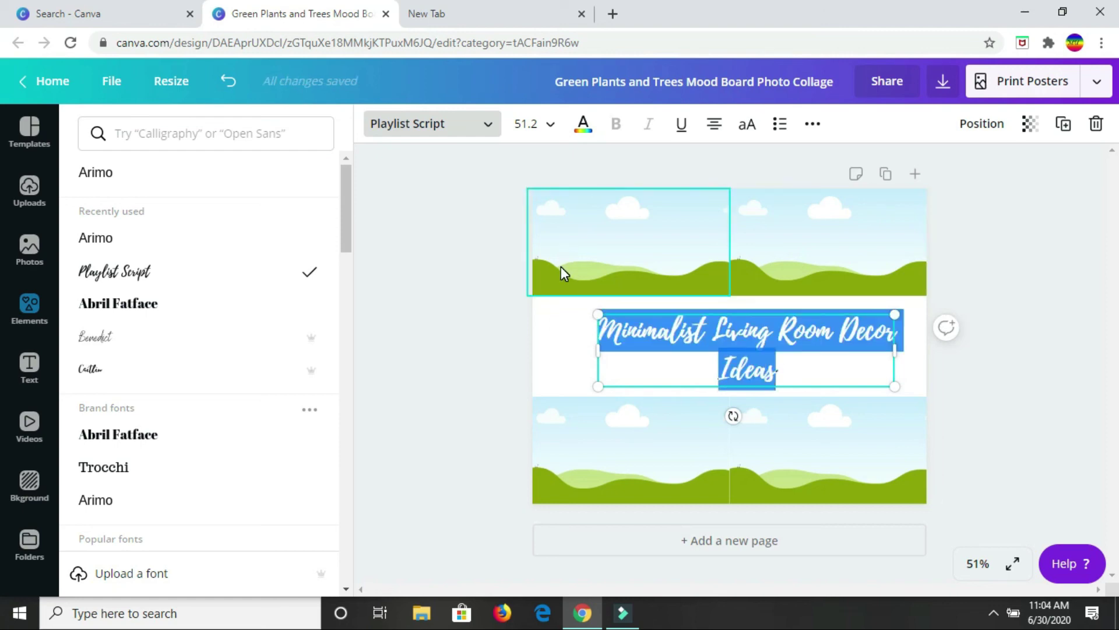
{"action": "left_click", "coordinate": [545, 125]}
{"action": "left_click_drag", "start_coordinate": [614, 198], "coordinate": [617, 363]}
{"action": "left_click", "coordinate": [545, 353]}
{"action": "left_click_drag", "start_coordinate": [580, 476], "coordinate": [733, 425]}
{"action": "left_click", "coordinate": [550, 124]}
{"action": "left_click_drag", "start_coordinate": [612, 222], "coordinate": [612, 280]}
{"action": "left_click", "coordinate": [527, 412]}
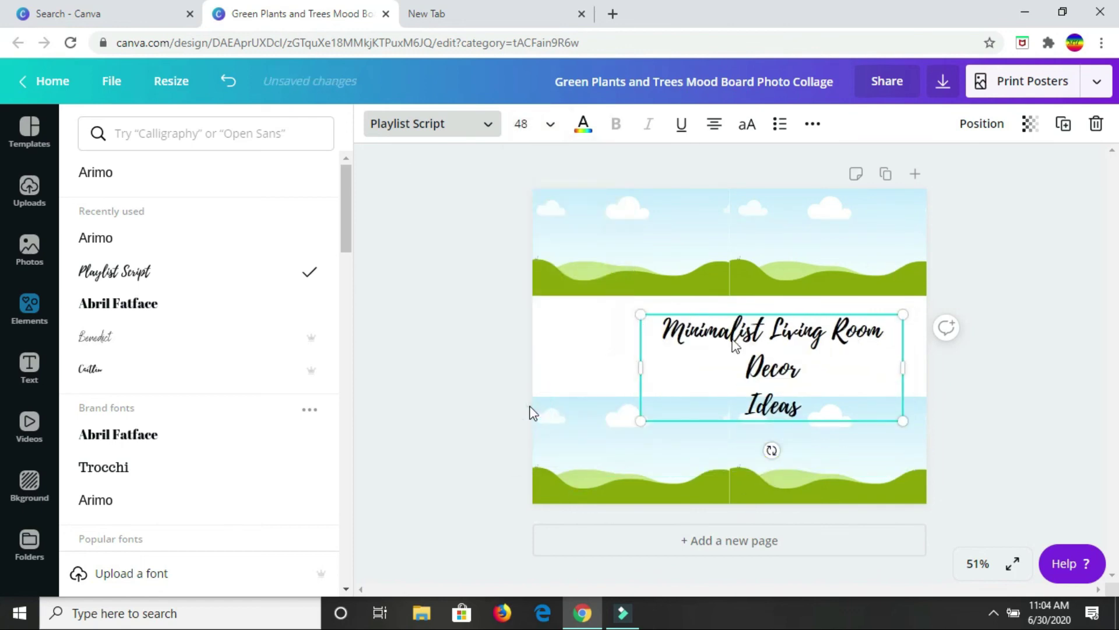
Reflow the title onto two lines and centre it within the white band.
{"action": "left_click_drag", "start_coordinate": [731, 320], "coordinate": [675, 292]}
{"action": "left_click", "coordinate": [692, 387]}
{"action": "key", "text": "BackSpace"}
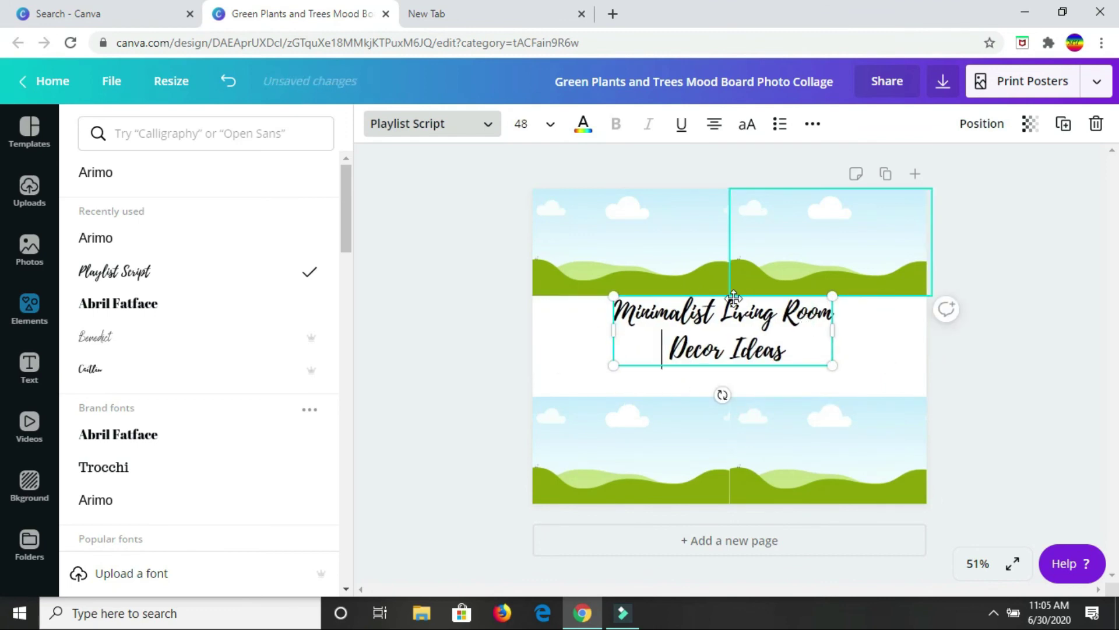
{"action": "left_click_drag", "start_coordinate": [735, 297], "coordinate": [750, 314]}
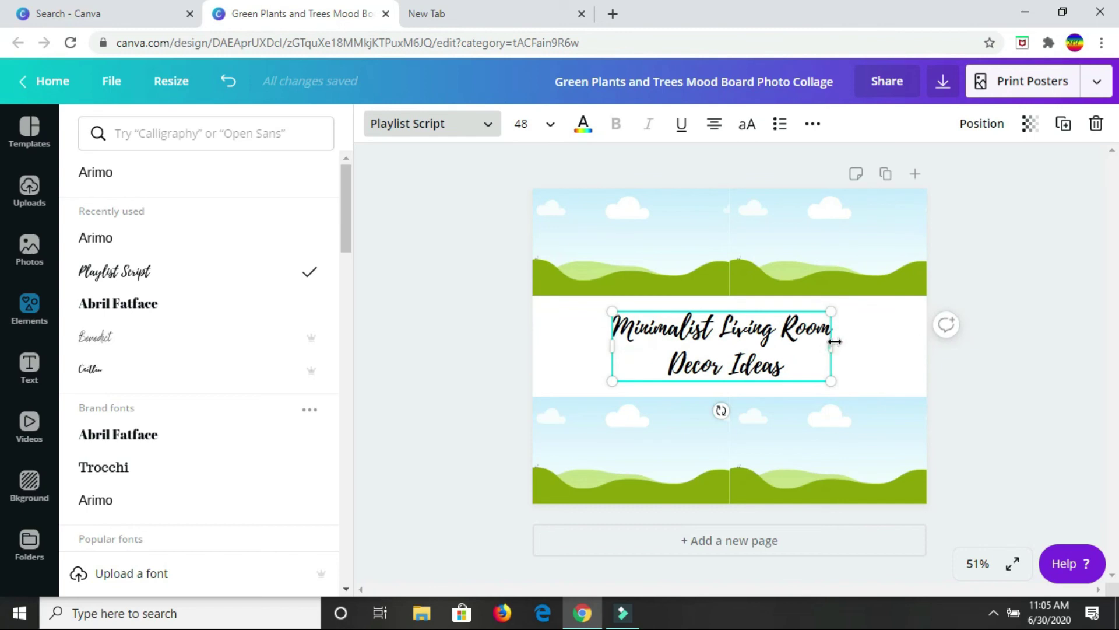
{"action": "left_click_drag", "start_coordinate": [835, 342], "coordinate": [845, 344]}
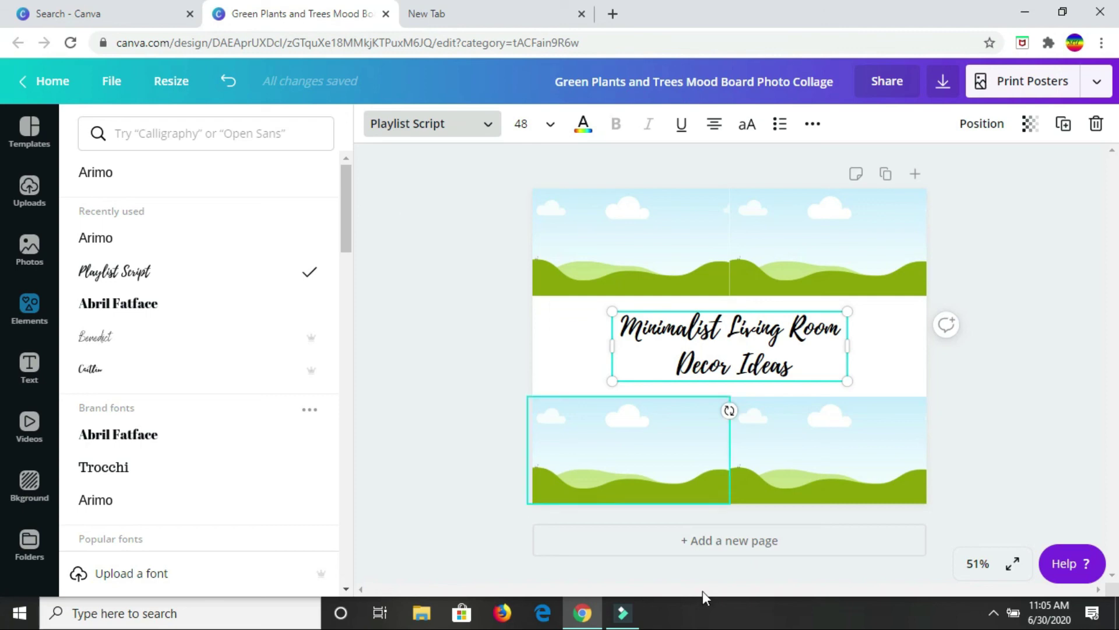
Search stock photos for 'minimalist living room' and zoom the design to 75%.
{"action": "left_click", "coordinate": [992, 614]}
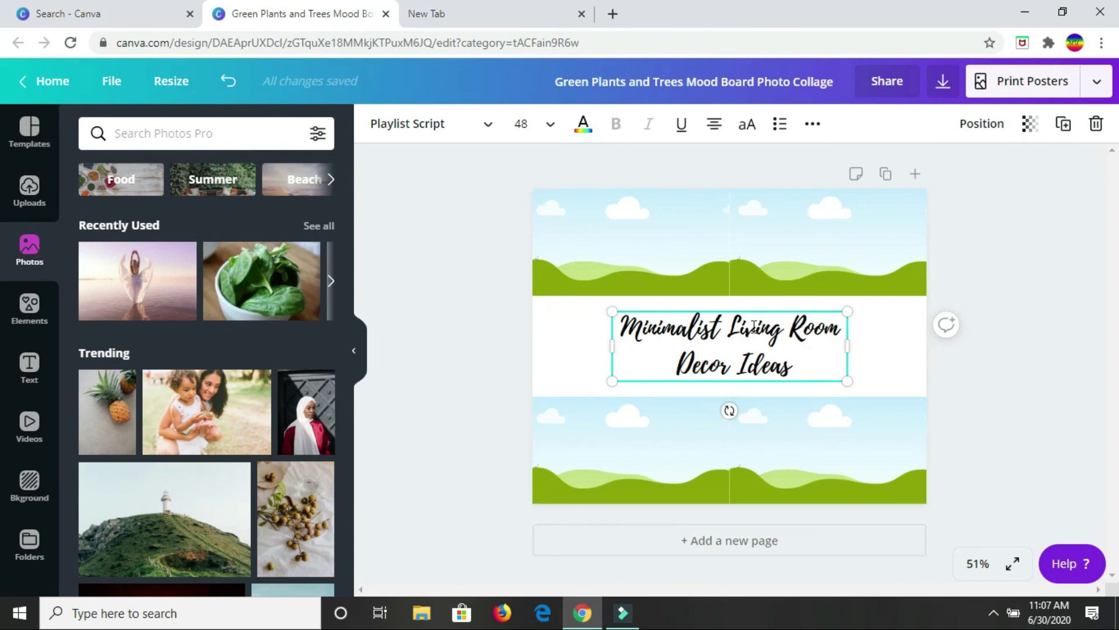
{"action": "left_click", "coordinate": [234, 133]}
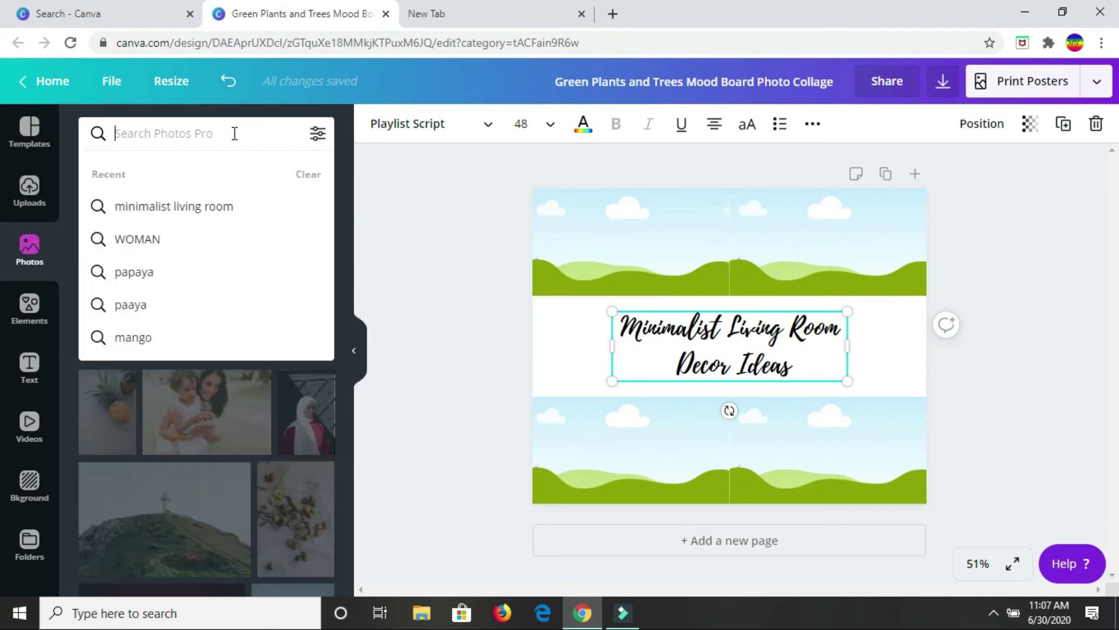
{"action": "type", "text": "minimal"}
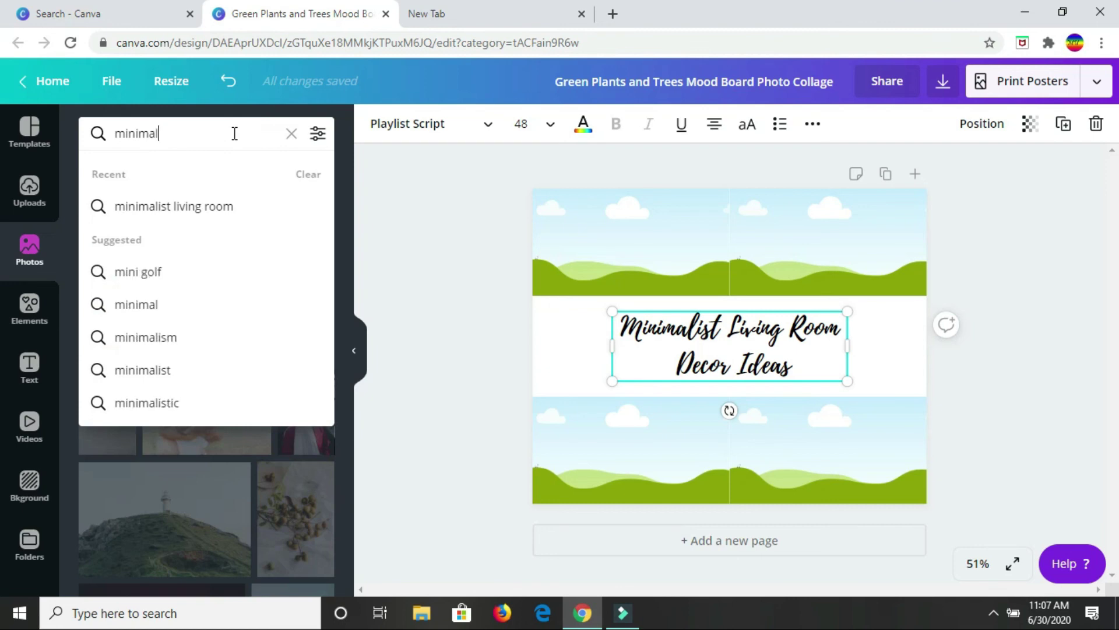
{"action": "type", "text": "ist living room"}
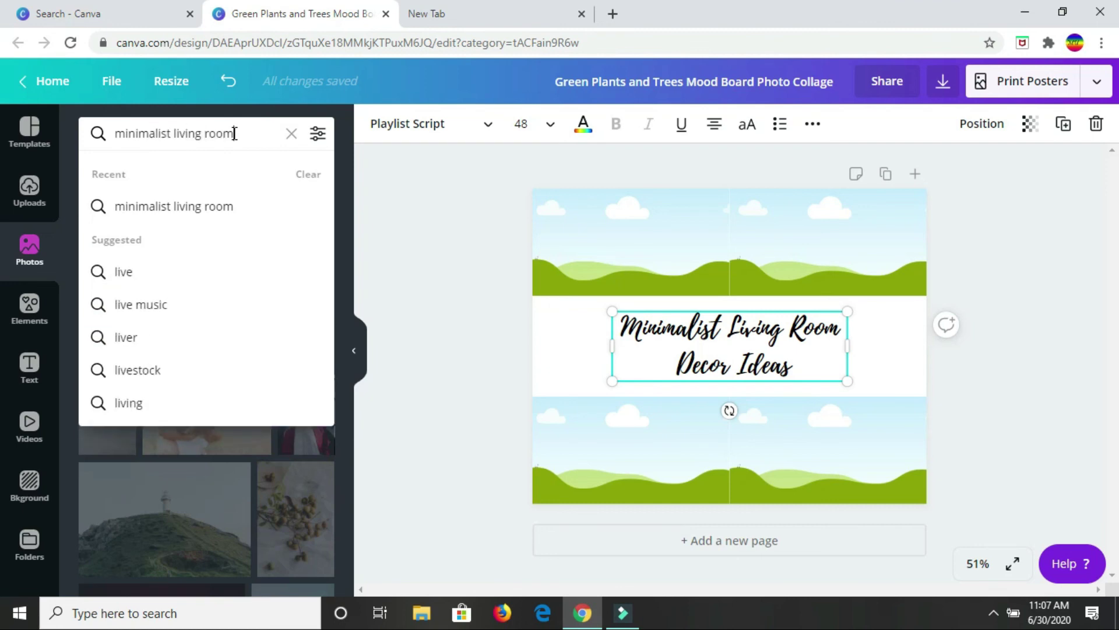
{"action": "key", "text": "Return"}
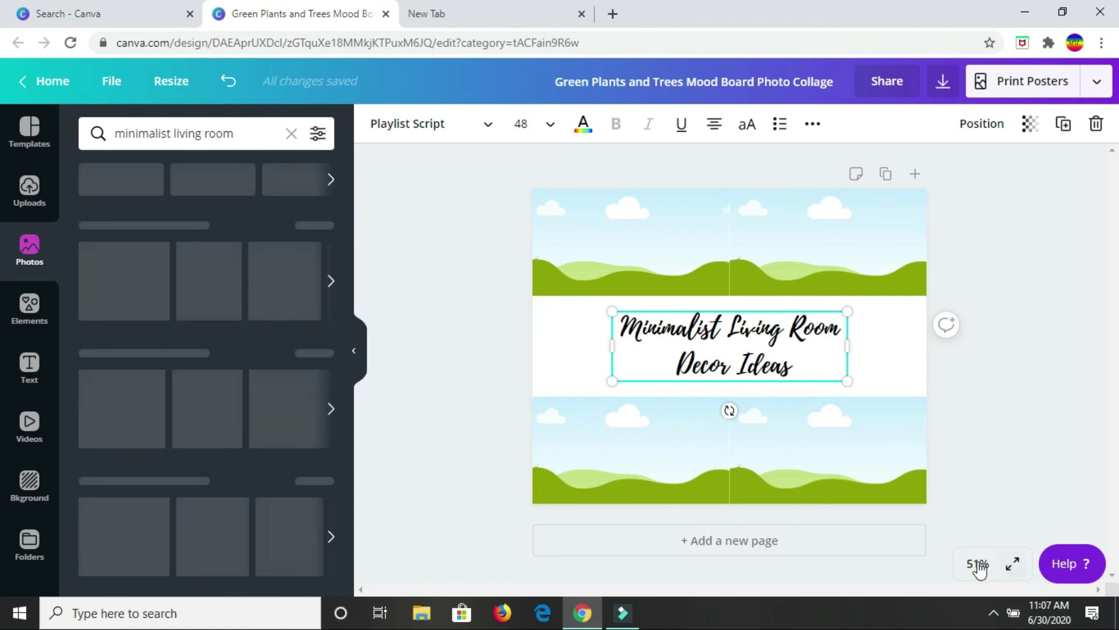
{"action": "left_click", "coordinate": [976, 564]}
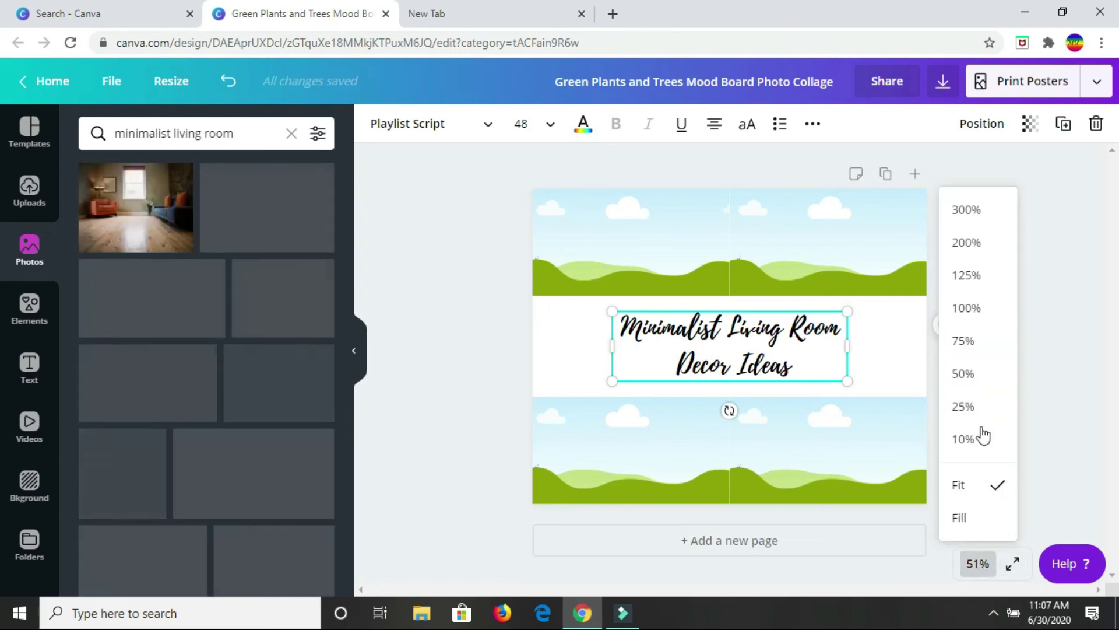
{"action": "left_click", "coordinate": [965, 344]}
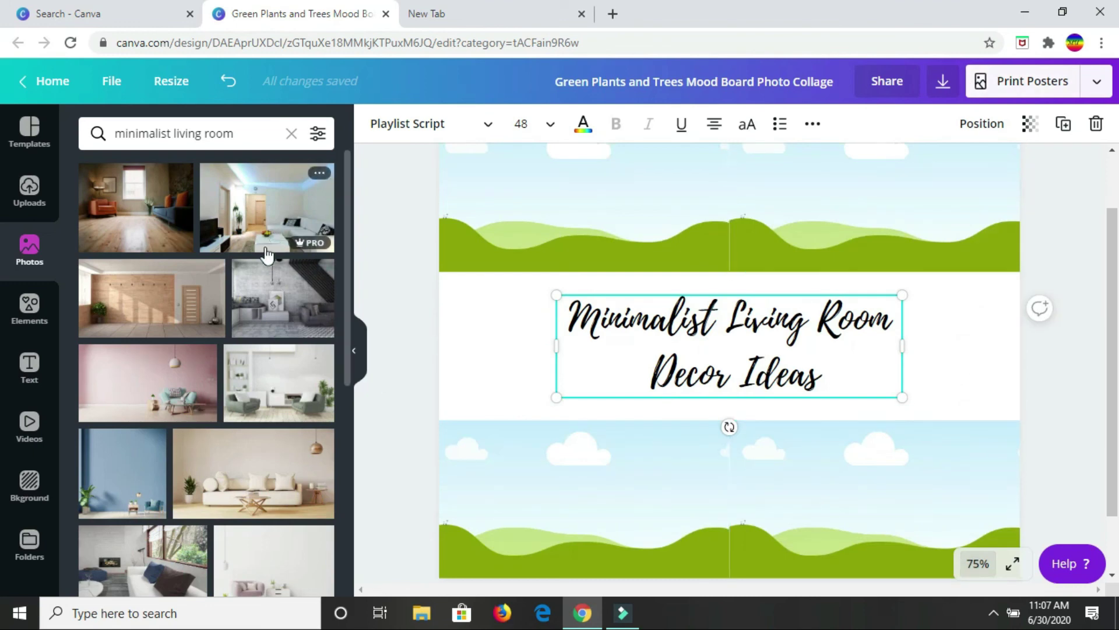
{"action": "scroll", "coordinate": [251, 292], "scroll_direction": "down", "scroll_amount": 3}
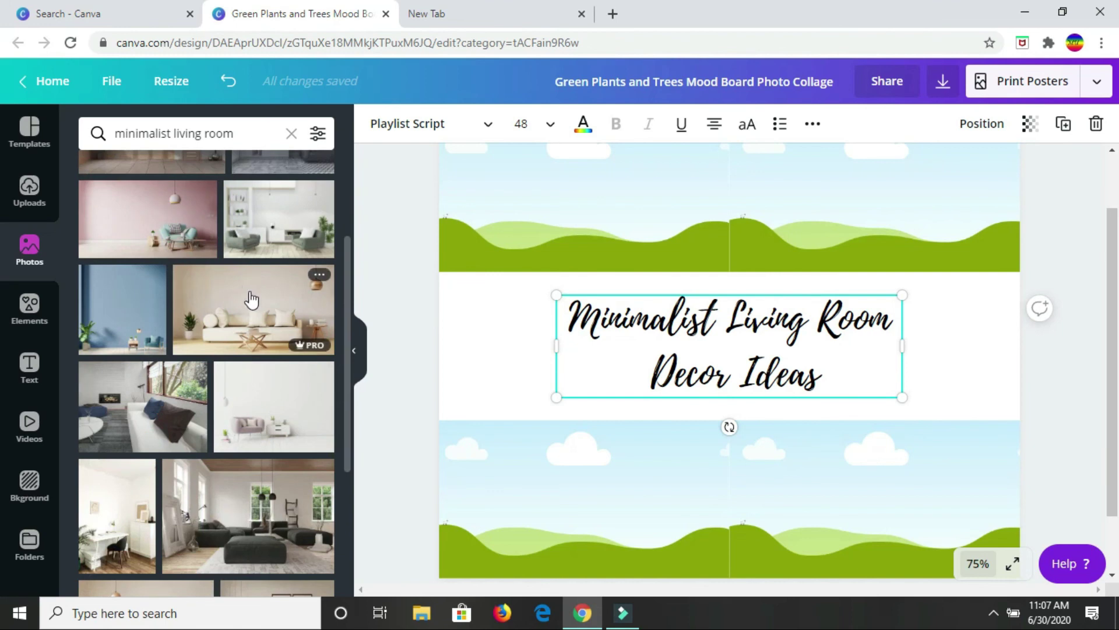
{"action": "scroll", "coordinate": [261, 321], "scroll_direction": "down", "scroll_amount": 7}
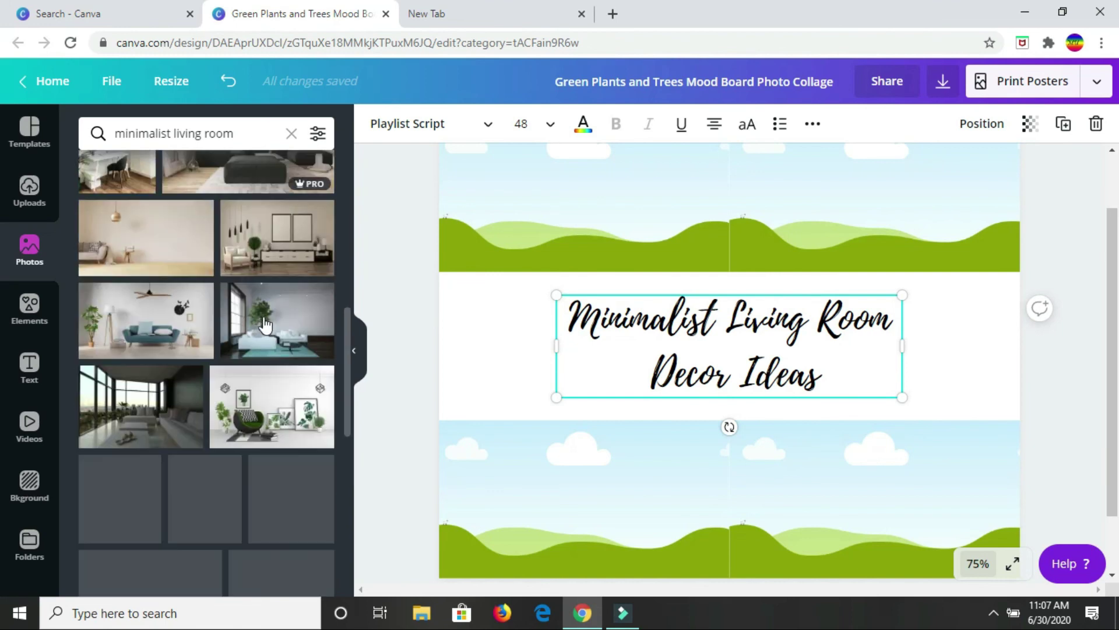
{"action": "scroll", "coordinate": [265, 324], "scroll_direction": "down", "scroll_amount": 2}
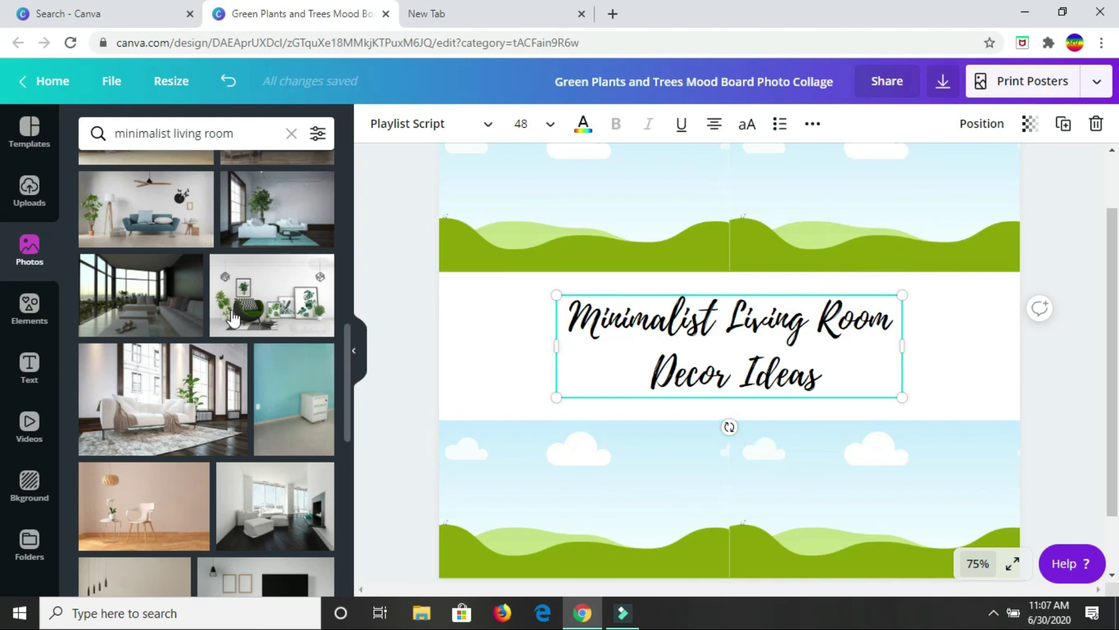
{"action": "scroll", "coordinate": [253, 309], "scroll_direction": "down", "scroll_amount": 5}
{"action": "scroll", "coordinate": [254, 308], "scroll_direction": "down", "scroll_amount": 5}
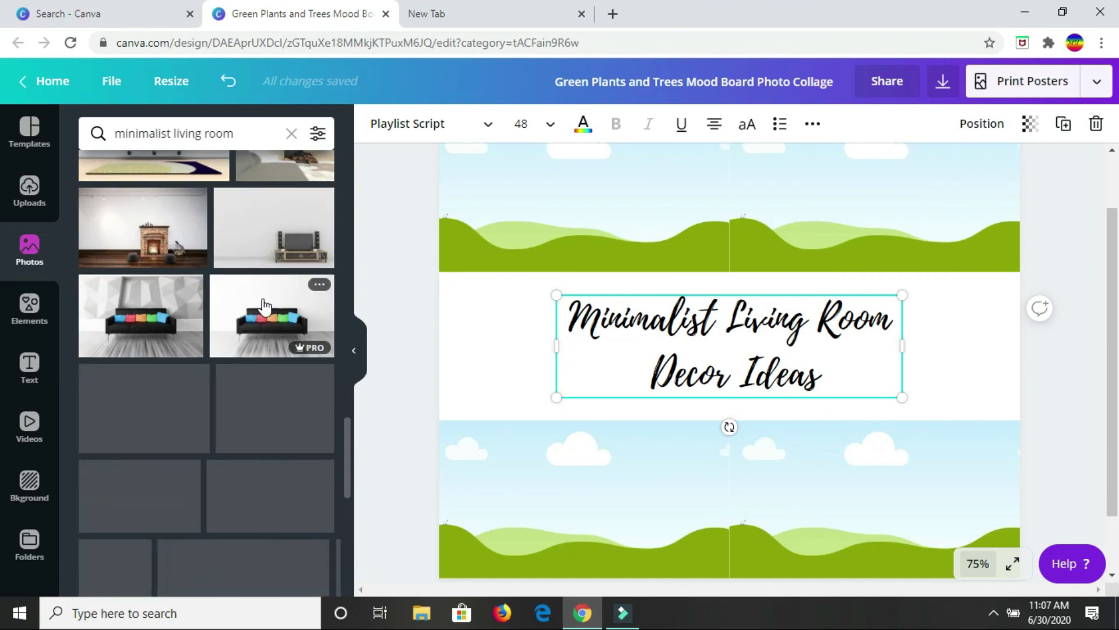
{"action": "scroll", "coordinate": [265, 303], "scroll_direction": "down", "scroll_amount": 1}
{"action": "scroll", "coordinate": [276, 299], "scroll_direction": "down", "scroll_amount": 1}
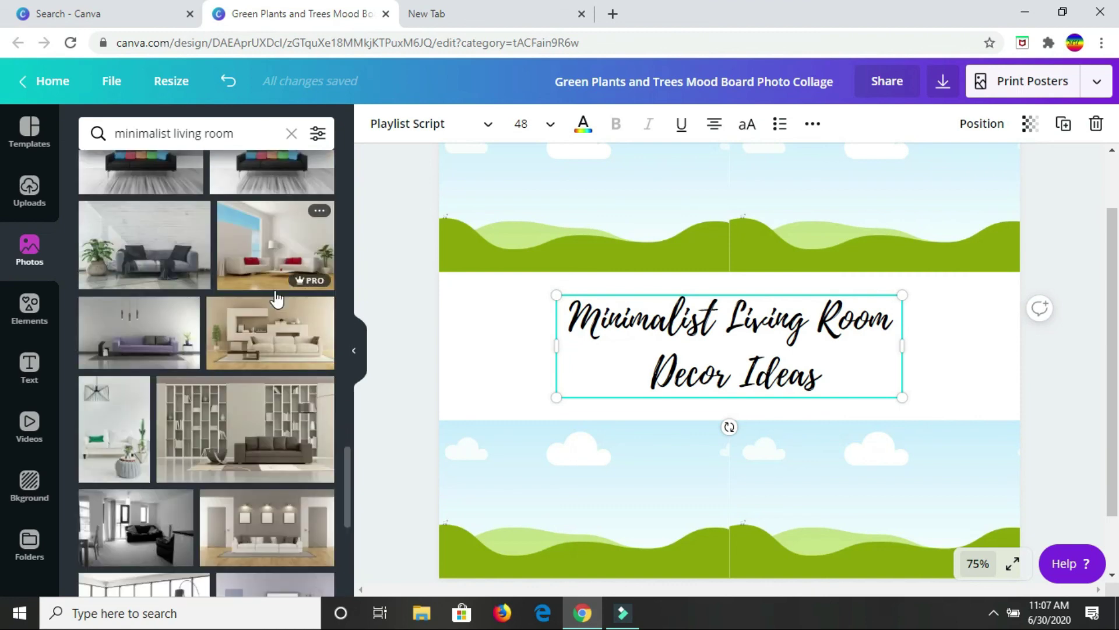
{"action": "scroll", "coordinate": [271, 254], "scroll_direction": "up", "scroll_amount": 20}
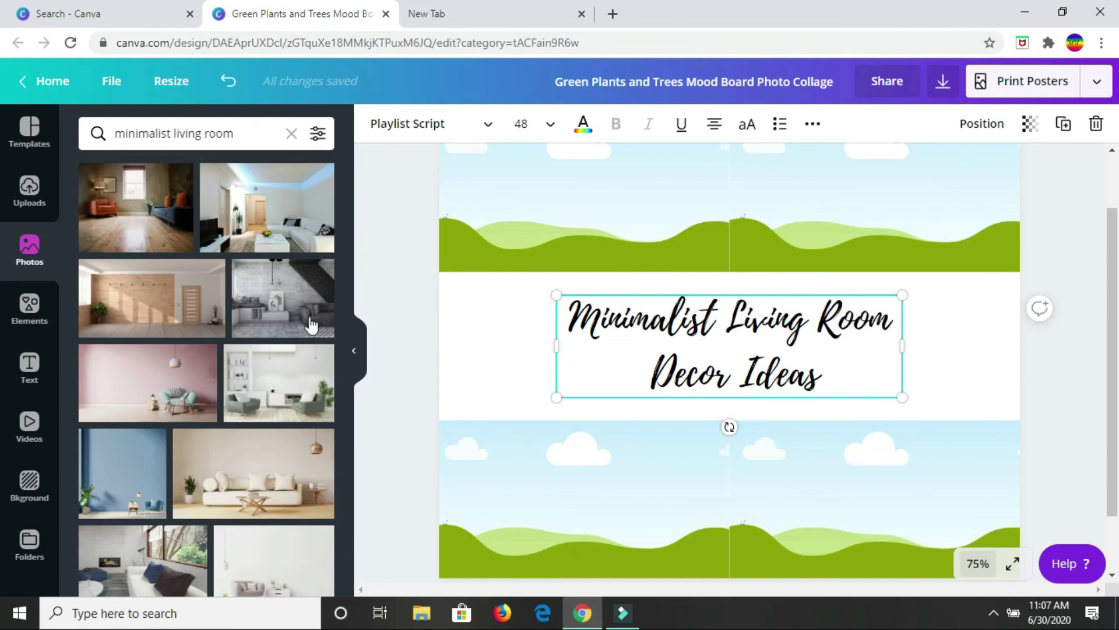
{"action": "scroll", "coordinate": [283, 422], "scroll_direction": "down", "scroll_amount": 5}
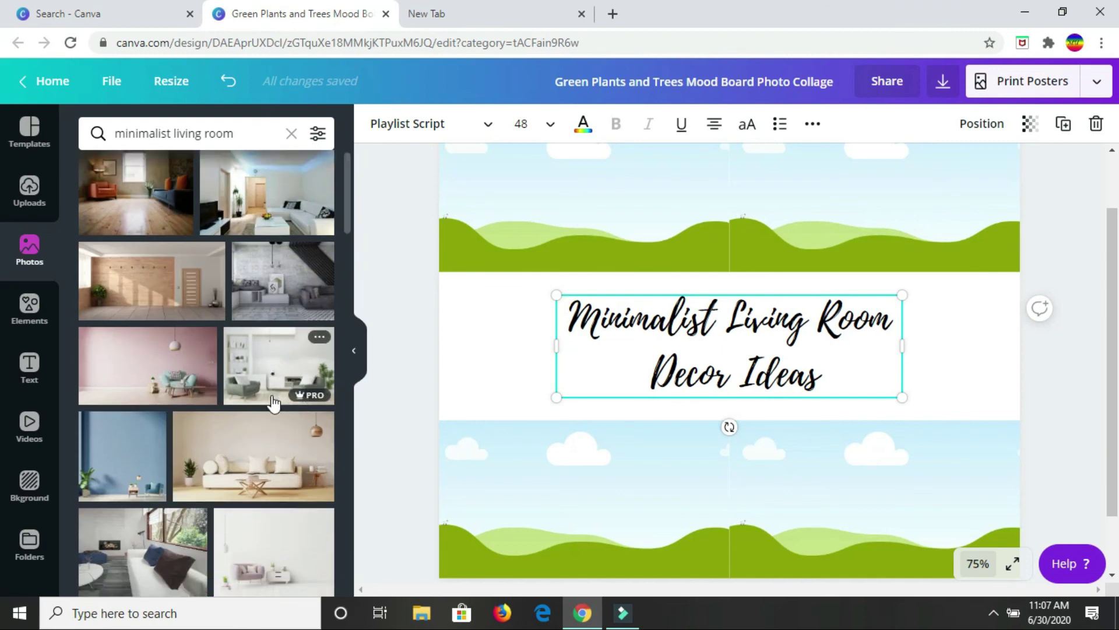
{"action": "scroll", "coordinate": [304, 397], "scroll_direction": "down", "scroll_amount": 2}
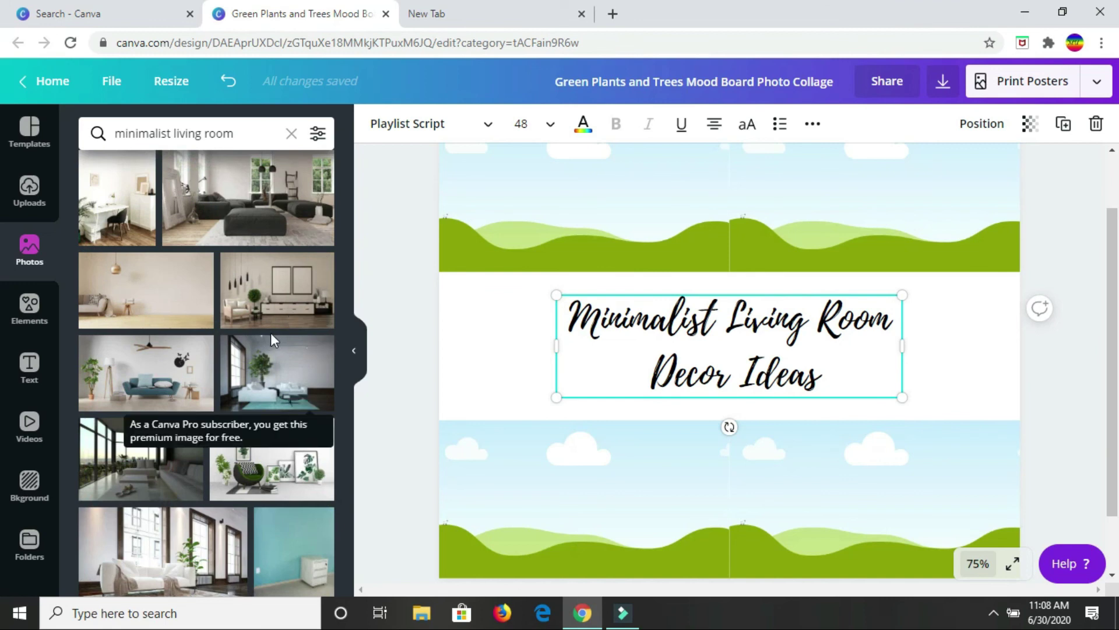
{"action": "scroll", "coordinate": [271, 332], "scroll_direction": "up", "scroll_amount": 8}
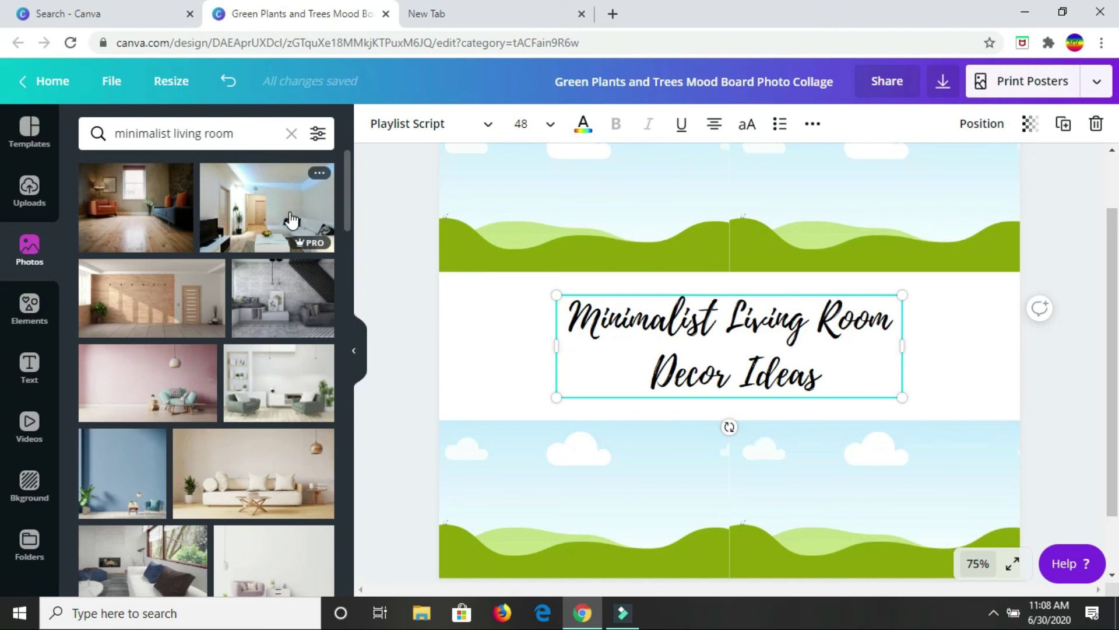
Fill the top-left and top-right frames with the white-room and beige-sofa photos.
{"action": "left_click_drag", "start_coordinate": [285, 221], "coordinate": [543, 184]}
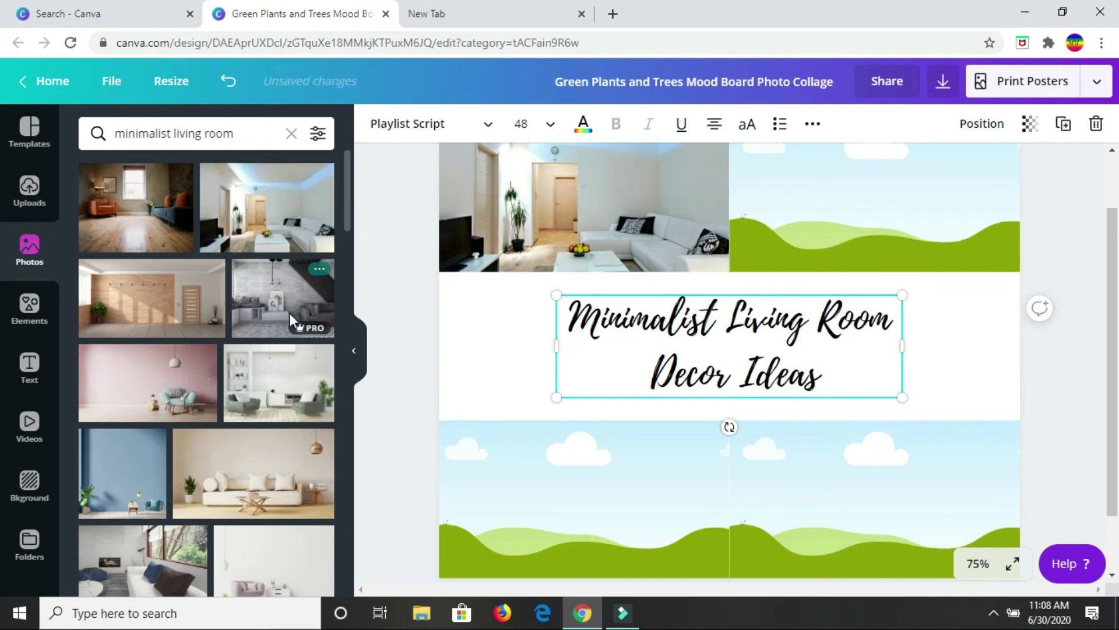
{"action": "scroll", "coordinate": [293, 391], "scroll_direction": "down", "scroll_amount": 5}
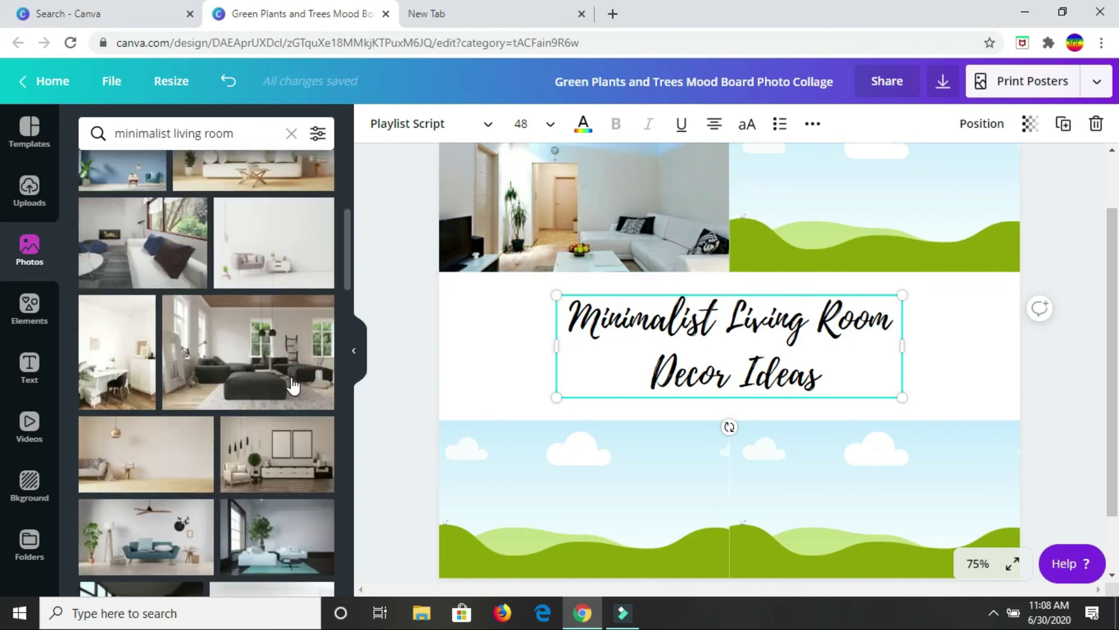
{"action": "scroll", "coordinate": [294, 386], "scroll_direction": "up", "scroll_amount": 3}
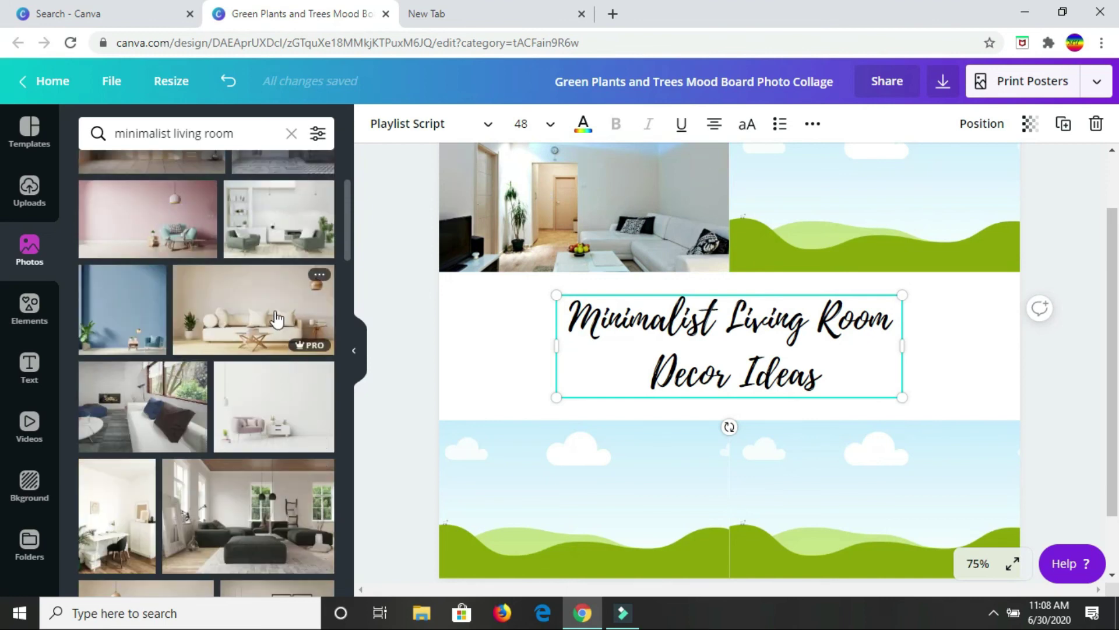
{"action": "left_click_drag", "start_coordinate": [275, 310], "coordinate": [807, 198]}
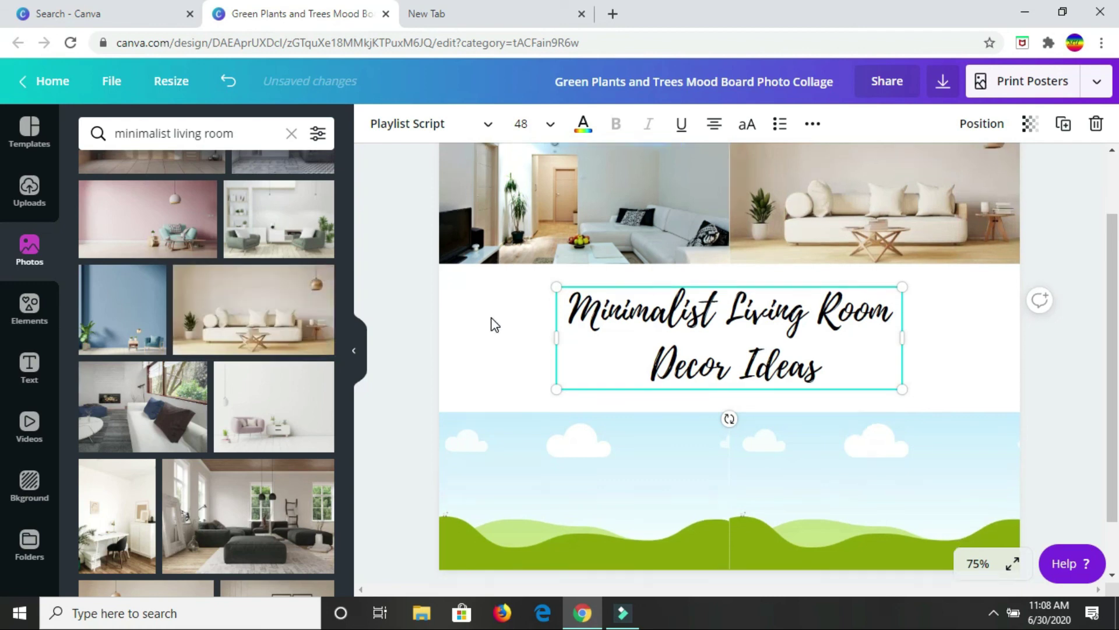
Drop a living-room photo into the bottom-left frame.
{"action": "scroll", "coordinate": [492, 322], "scroll_direction": "down", "scroll_amount": 2}
{"action": "scroll", "coordinate": [286, 406], "scroll_direction": "down", "scroll_amount": 5}
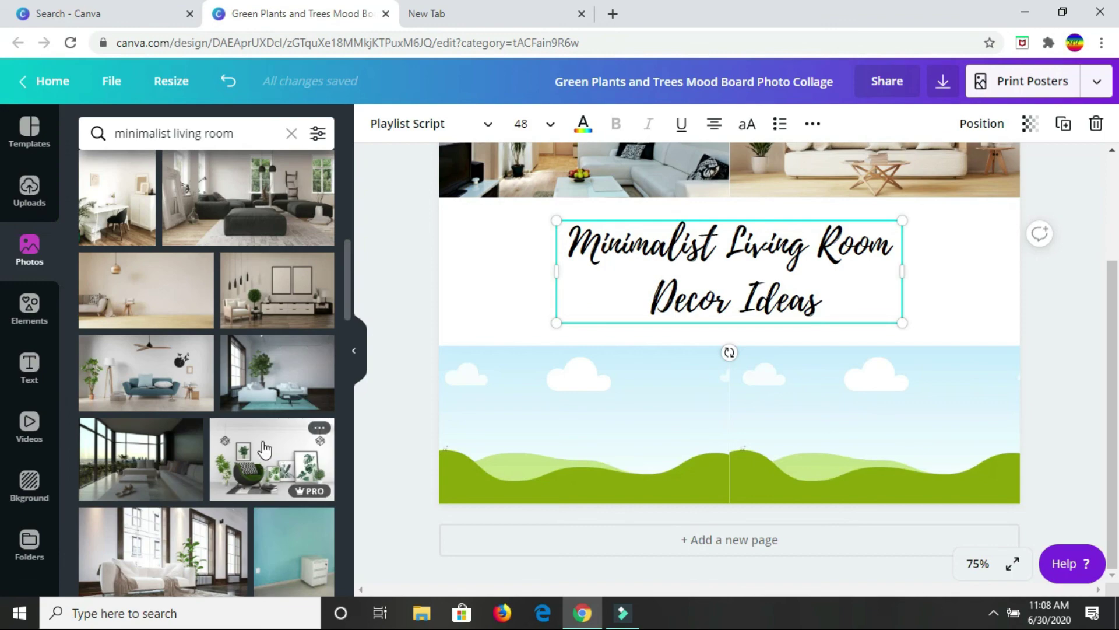
{"action": "scroll", "coordinate": [266, 449], "scroll_direction": "down", "scroll_amount": 5}
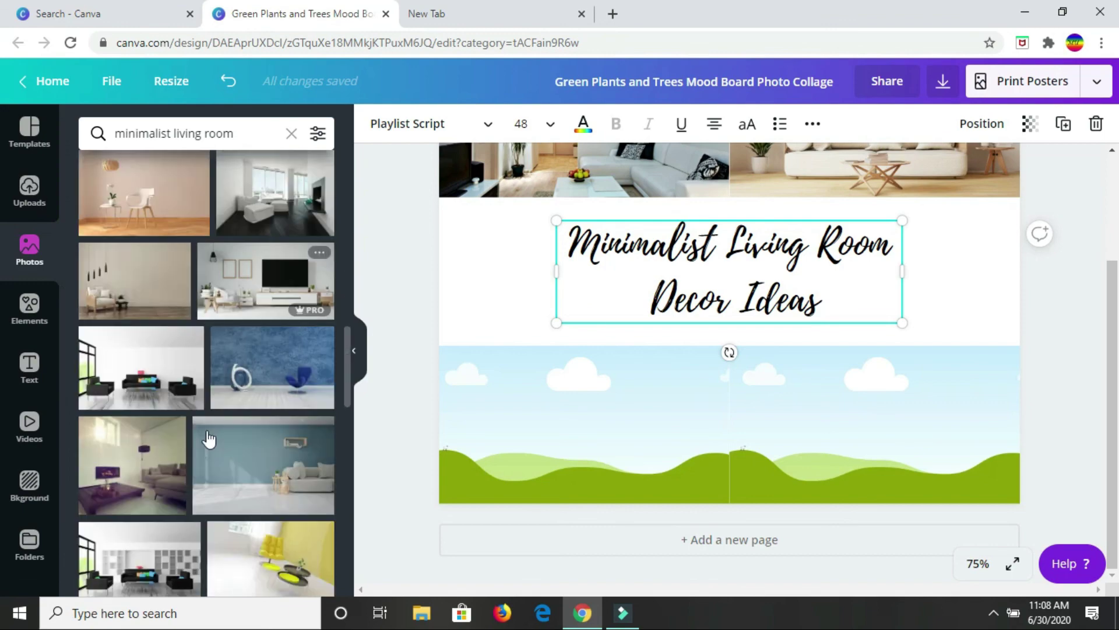
{"action": "scroll", "coordinate": [208, 438], "scroll_direction": "down", "scroll_amount": 3}
{"action": "scroll", "coordinate": [214, 435], "scroll_direction": "down", "scroll_amount": 5}
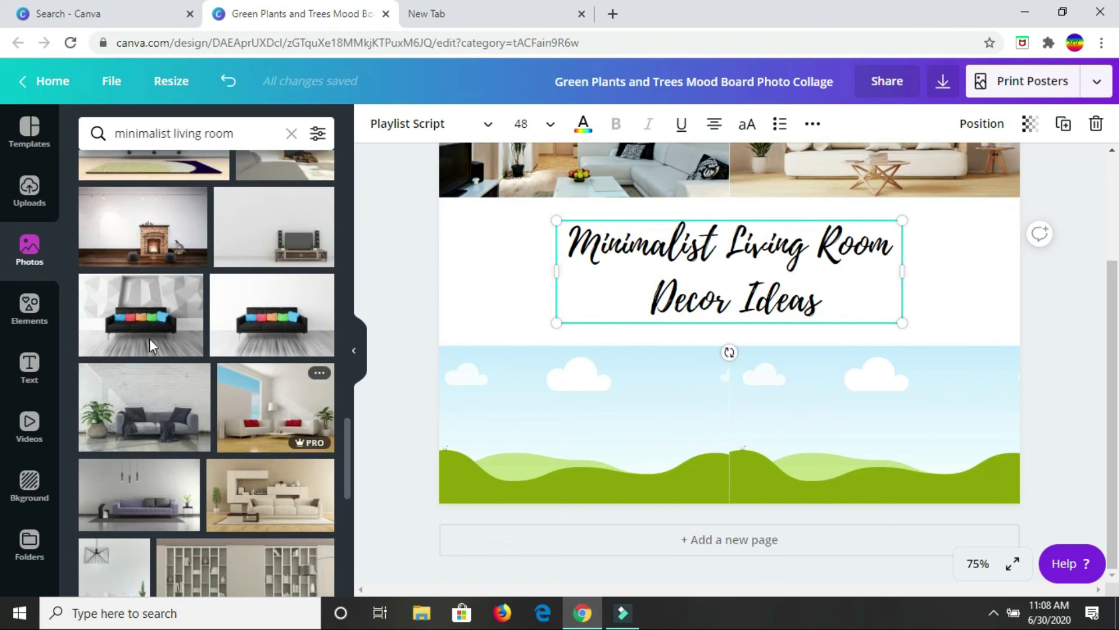
{"action": "scroll", "coordinate": [232, 380], "scroll_direction": "up", "scroll_amount": 1}
{"action": "scroll", "coordinate": [232, 386], "scroll_direction": "down", "scroll_amount": 4}
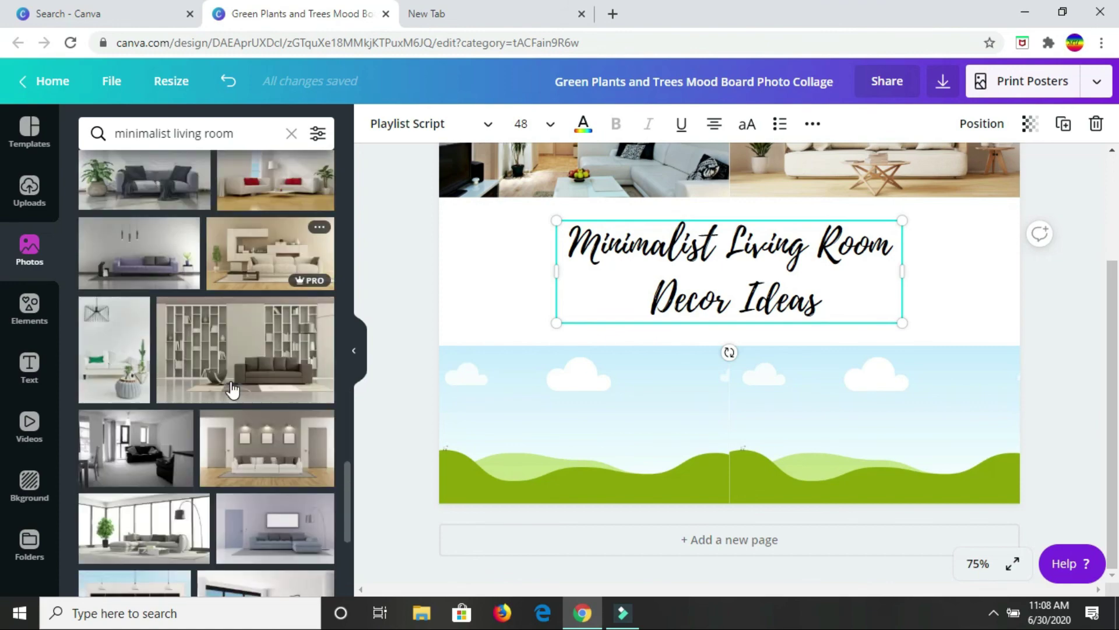
{"action": "scroll", "coordinate": [233, 389], "scroll_direction": "down", "scroll_amount": 5}
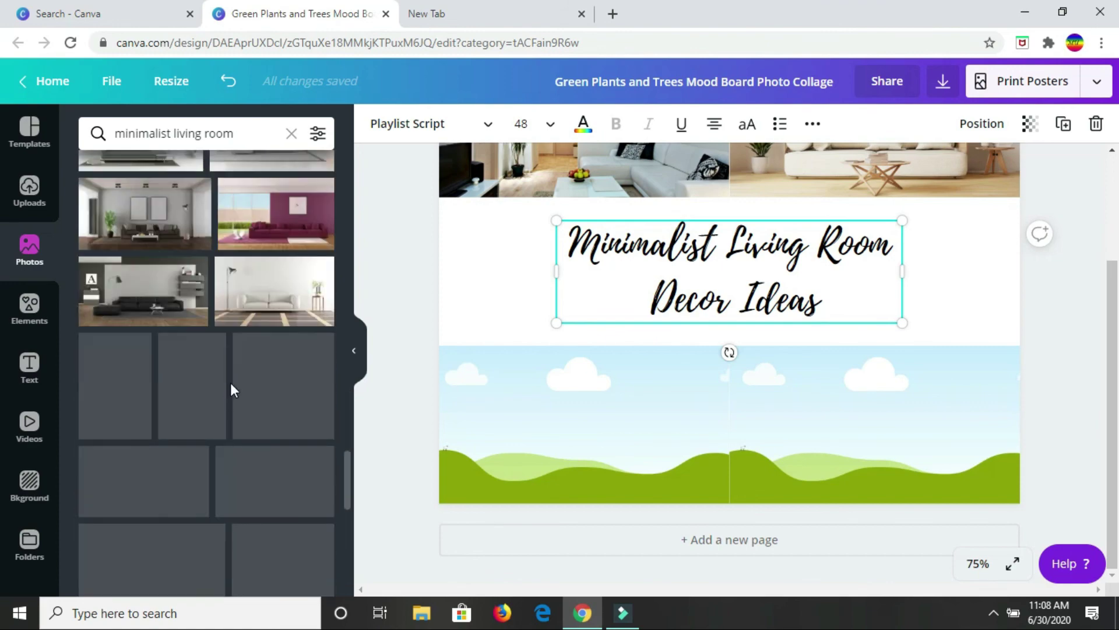
{"action": "scroll", "coordinate": [232, 387], "scroll_direction": "up", "scroll_amount": 5}
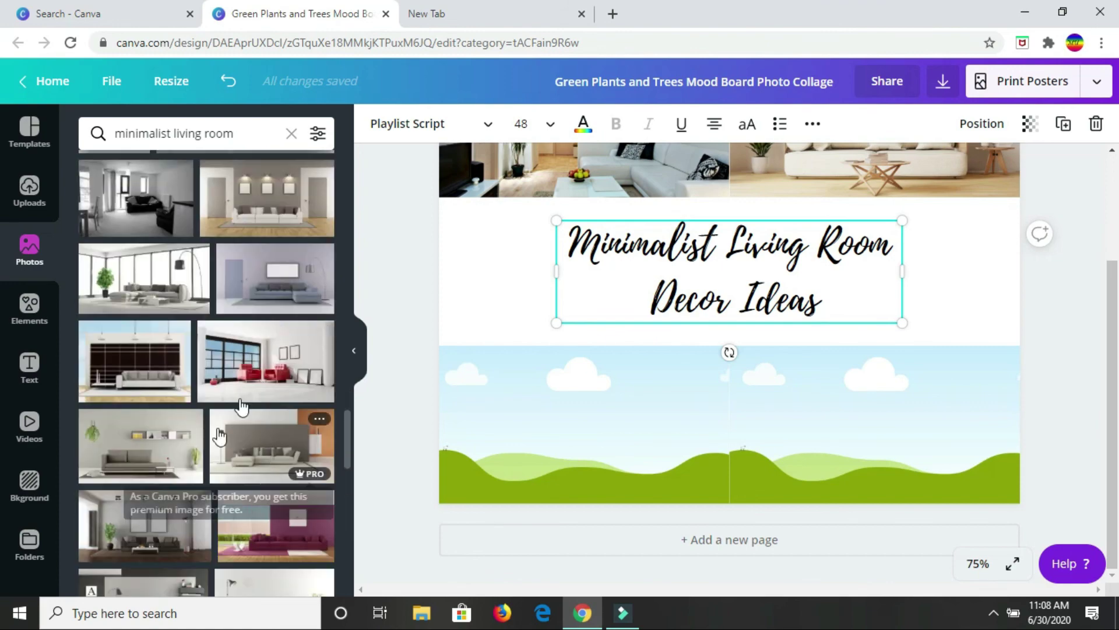
{"action": "left_click_drag", "start_coordinate": [220, 436], "coordinate": [472, 431]}
Fill the bottom-right frame with another living-room photo and select the bottom-left photo.
{"action": "scroll", "coordinate": [194, 329], "scroll_direction": "up", "scroll_amount": 5}
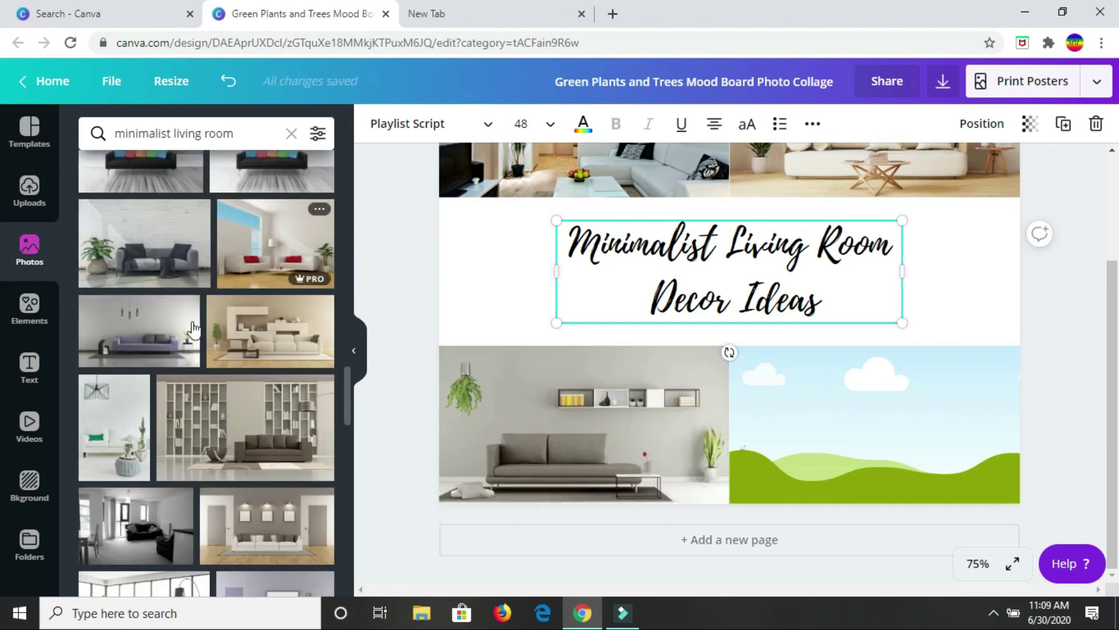
{"action": "scroll", "coordinate": [181, 468], "scroll_direction": "down", "scroll_amount": 3}
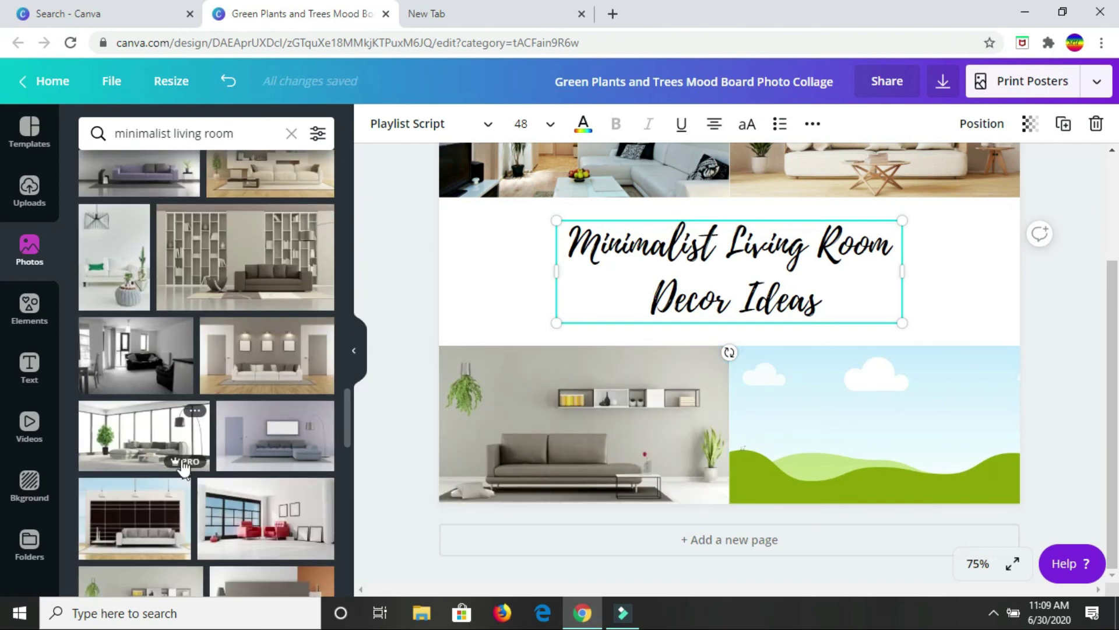
{"action": "scroll", "coordinate": [184, 467], "scroll_direction": "down", "scroll_amount": 3}
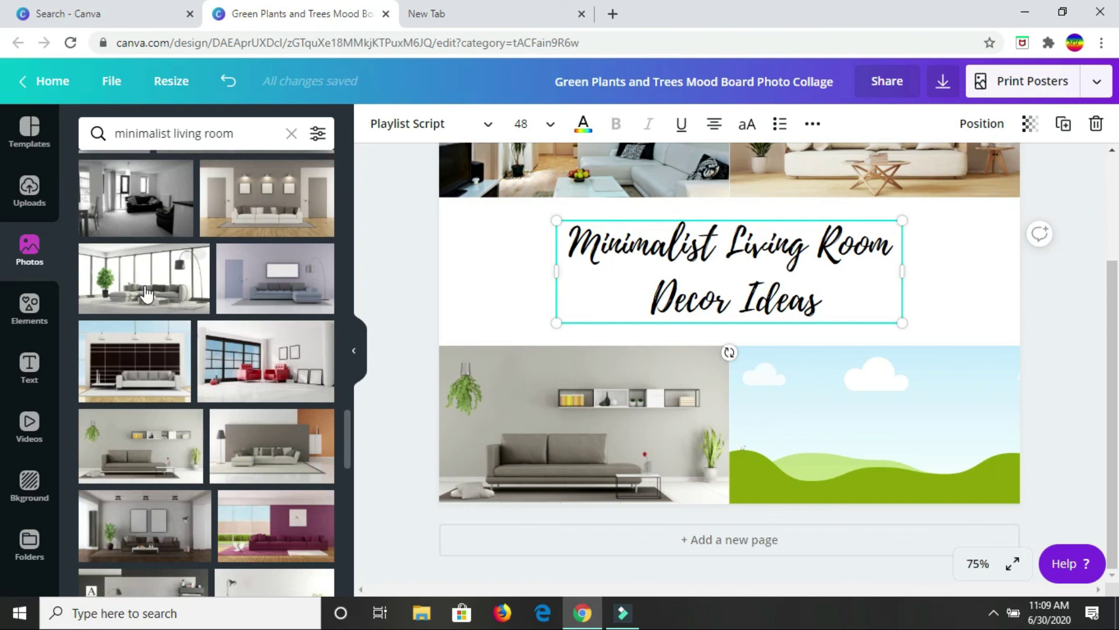
{"action": "left_click_drag", "start_coordinate": [171, 298], "coordinate": [821, 418]}
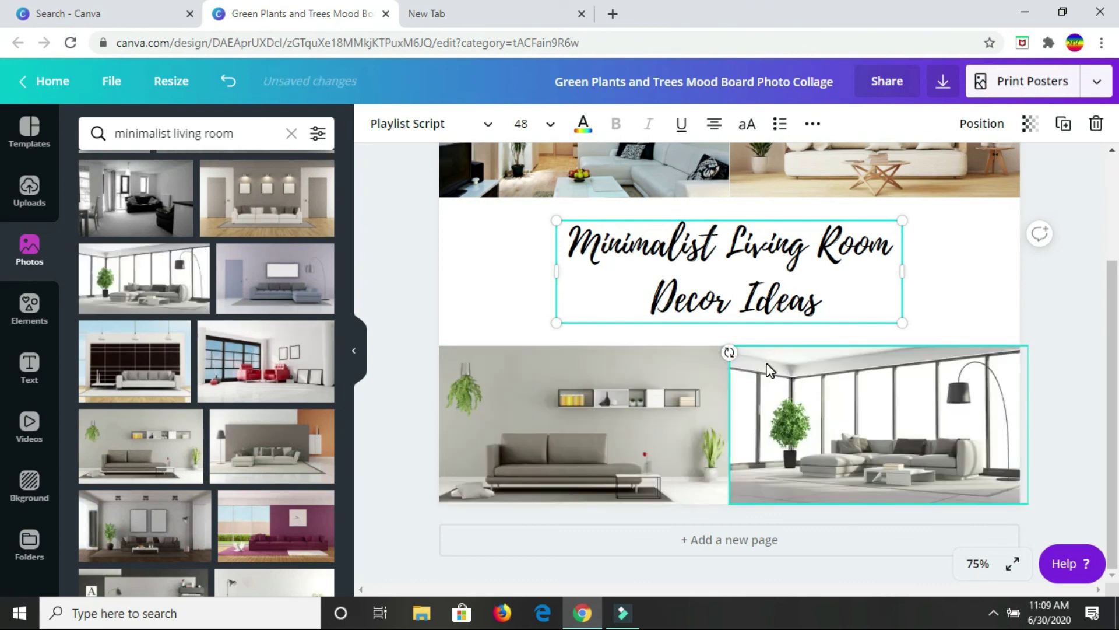
{"action": "scroll", "coordinate": [821, 417], "scroll_direction": "up", "scroll_amount": 3}
{"action": "scroll", "coordinate": [818, 420], "scroll_direction": "down", "scroll_amount": 3}
{"action": "left_click", "coordinate": [666, 459]}
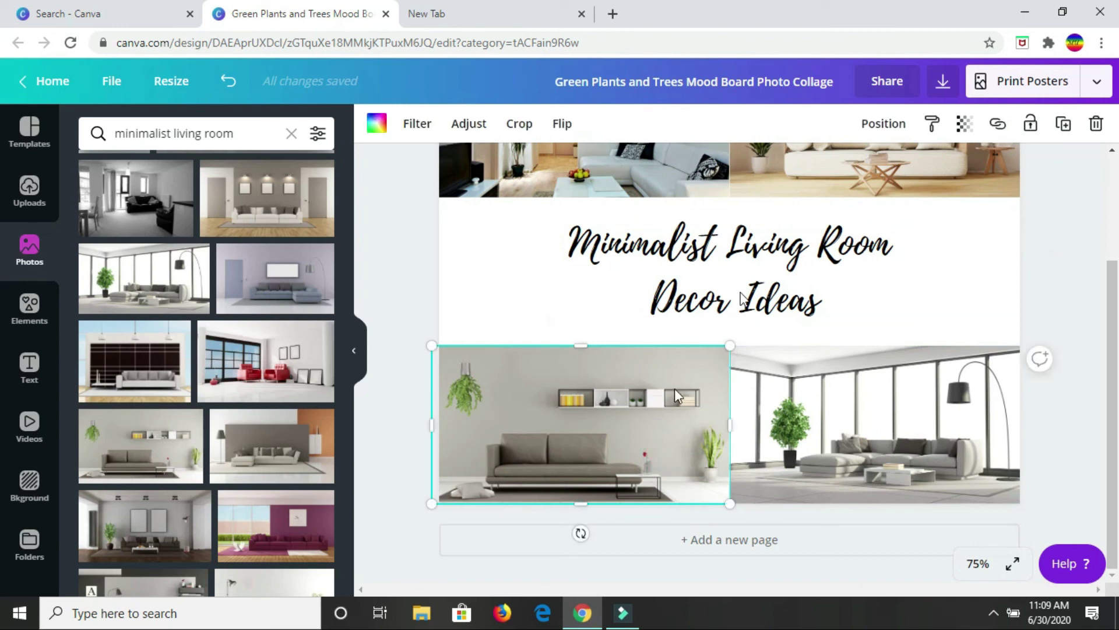
Remove the bottom-left photo and place the red-sofa living-room photo there.
{"action": "left_click", "coordinate": [1096, 124]}
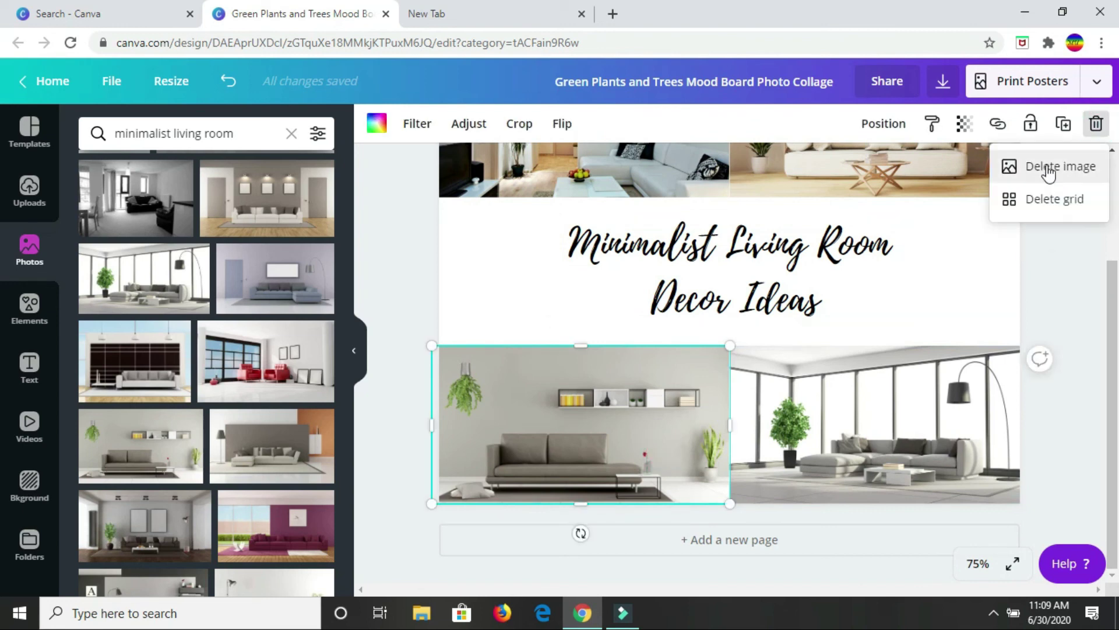
{"action": "left_click", "coordinate": [1054, 170]}
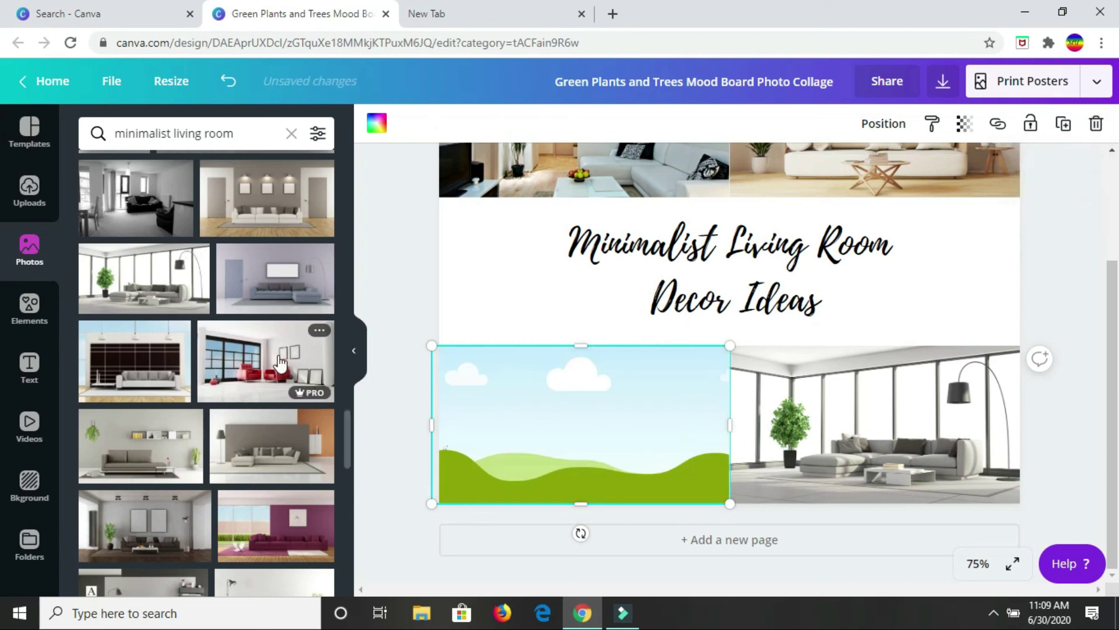
{"action": "scroll", "coordinate": [279, 361], "scroll_direction": "up", "scroll_amount": 5}
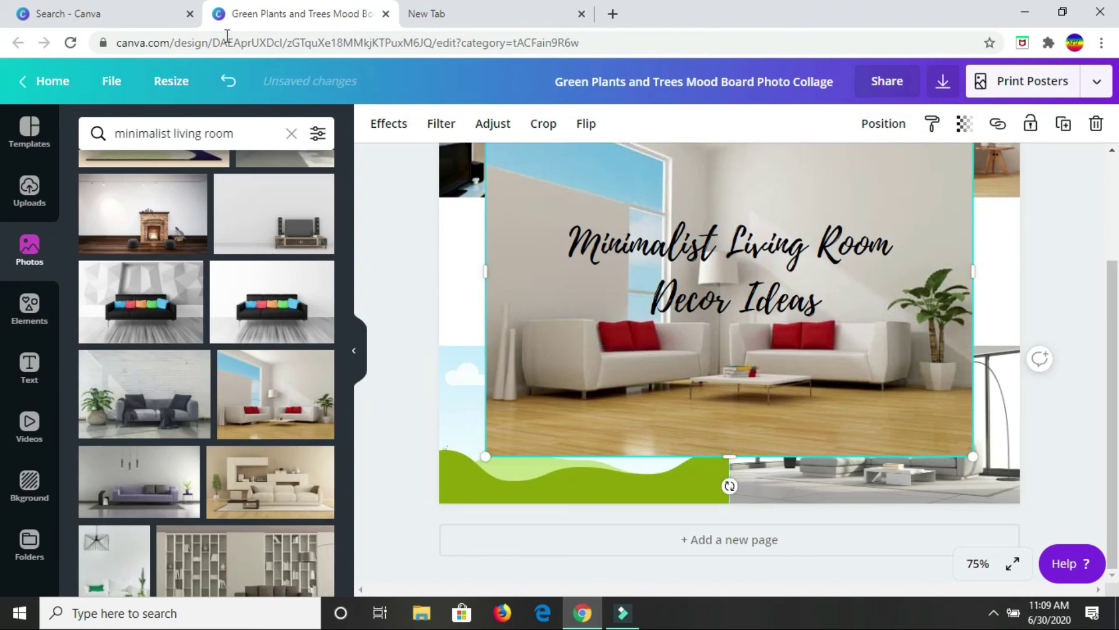
{"action": "left_click", "coordinate": [232, 88]}
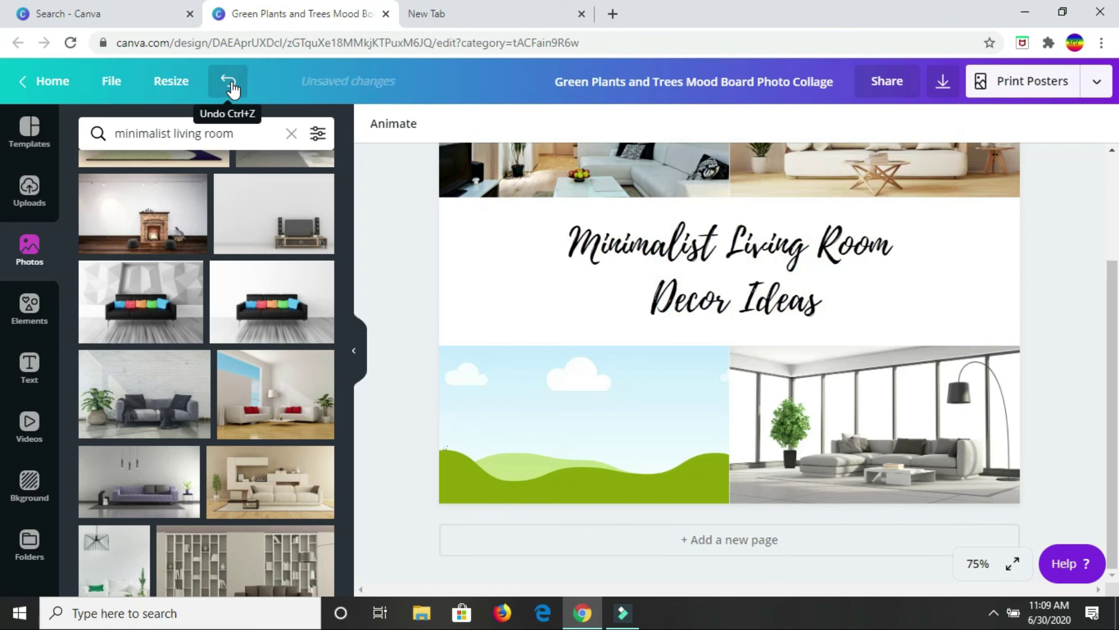
{"action": "left_click", "coordinate": [279, 396]}
{"action": "left_click_drag", "start_coordinate": [345, 436], "coordinate": [498, 417]}
{"action": "scroll", "coordinate": [681, 350], "scroll_direction": "up", "scroll_amount": 3}
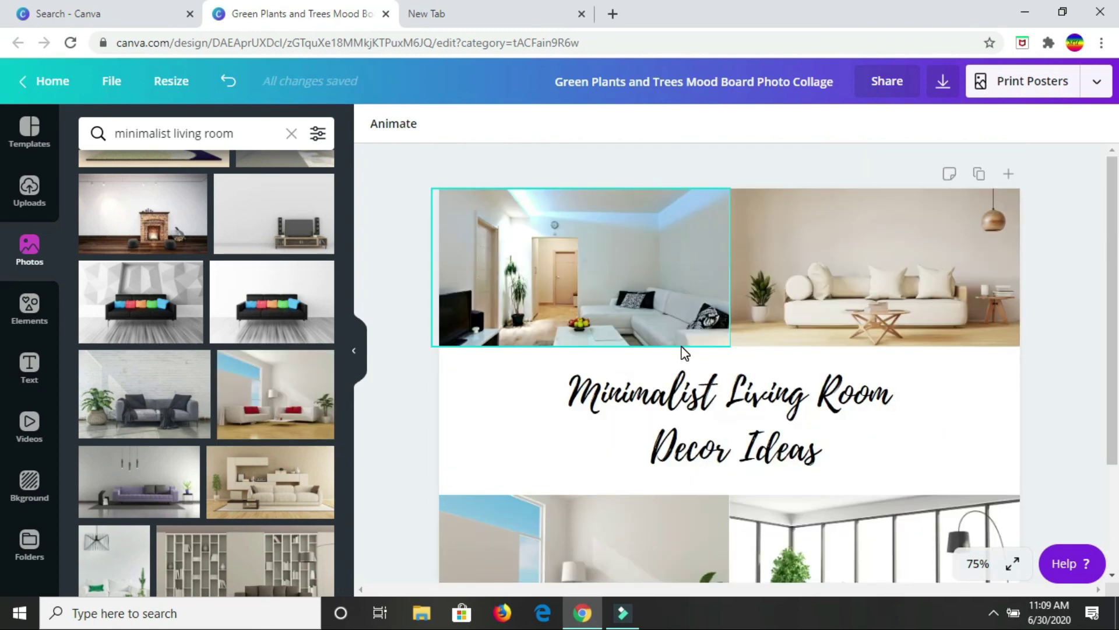
{"action": "scroll", "coordinate": [680, 356], "scroll_direction": "down", "scroll_amount": 3}
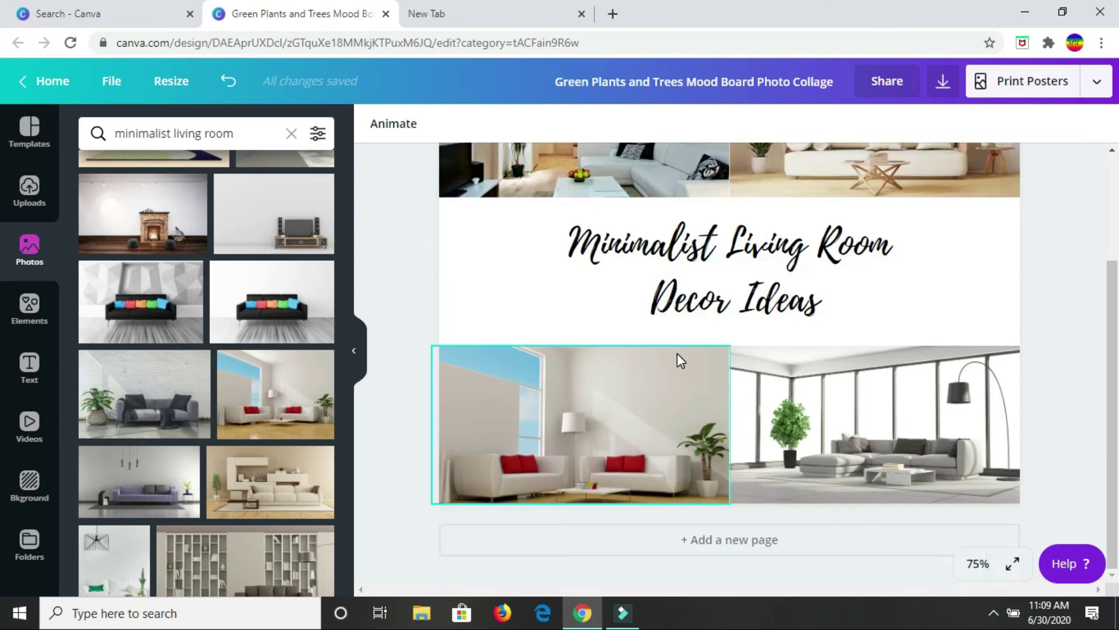
Swap the red-sofa photo for the beige living room with white wall shelving.
{"action": "left_click", "coordinate": [616, 431]}
{"action": "left_click", "coordinate": [1096, 124]}
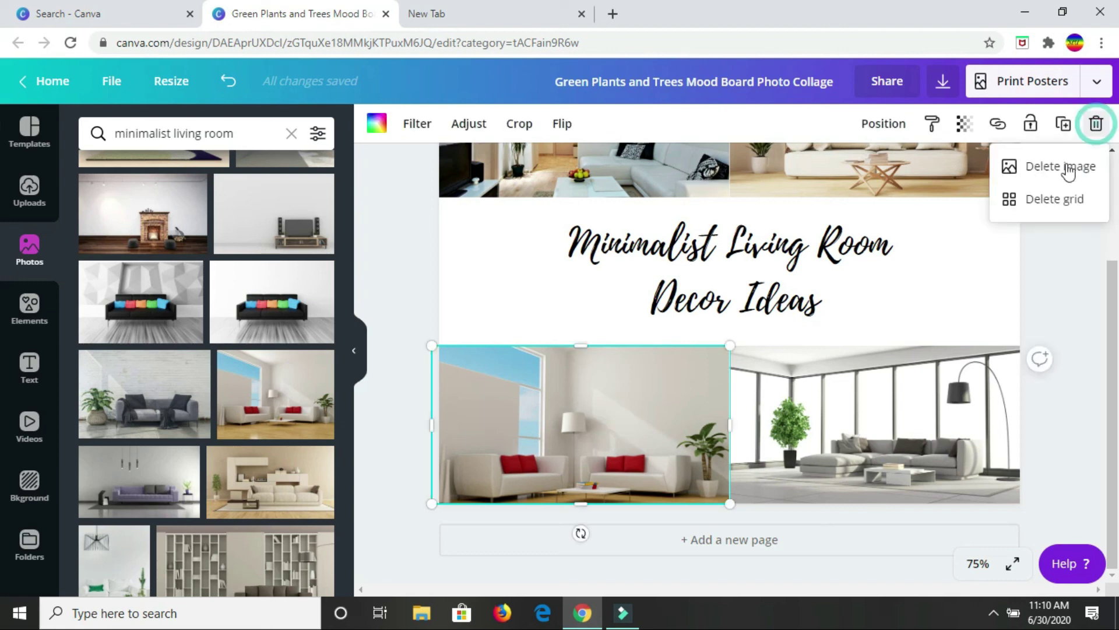
{"action": "left_click", "coordinate": [1069, 171]}
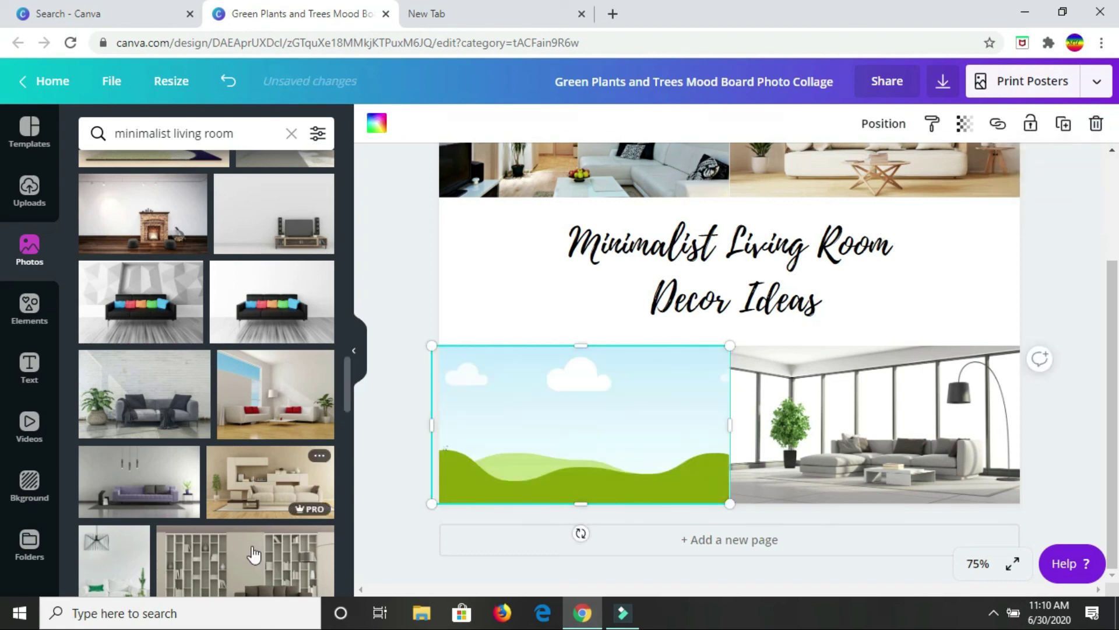
{"action": "left_click_drag", "start_coordinate": [281, 495], "coordinate": [541, 402]}
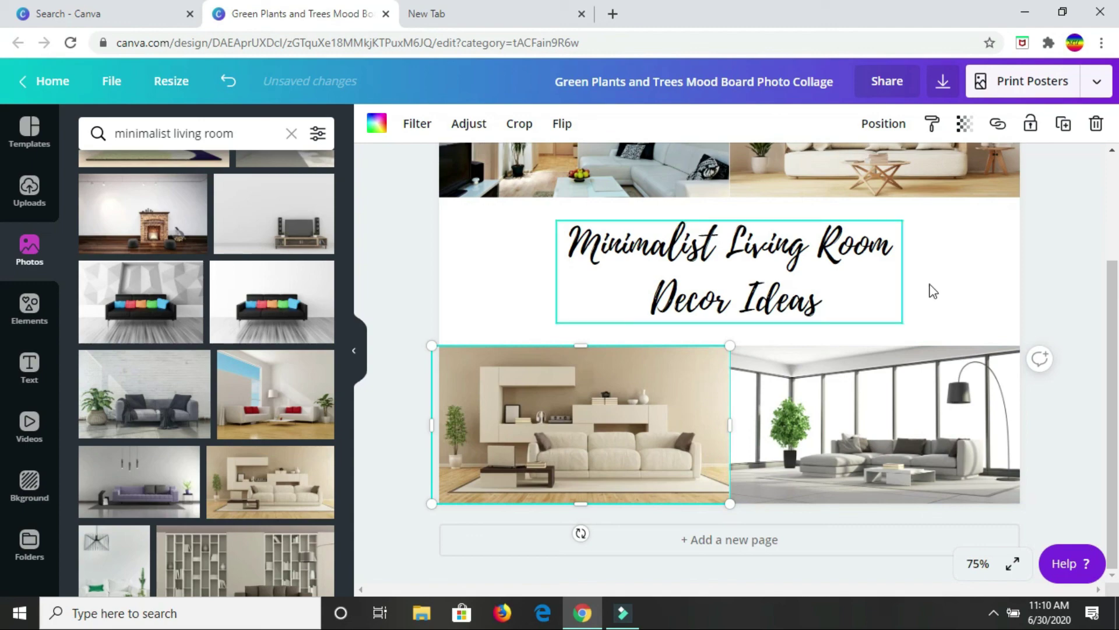
{"action": "scroll", "coordinate": [948, 281], "scroll_direction": "up", "scroll_amount": 3}
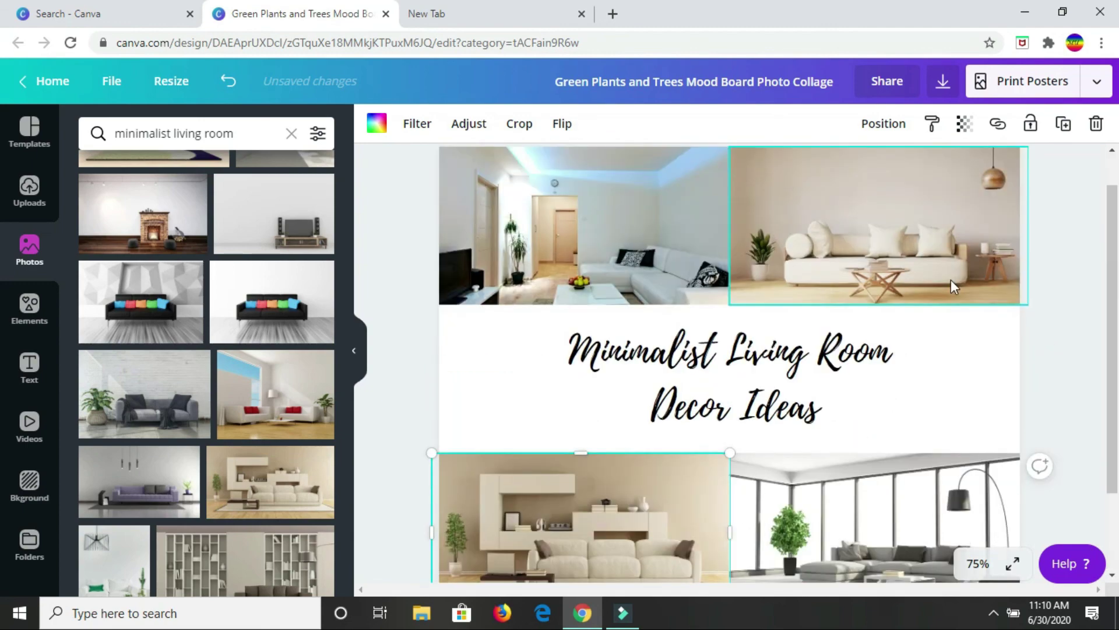
{"action": "scroll", "coordinate": [950, 278], "scroll_direction": "down", "scroll_amount": 2}
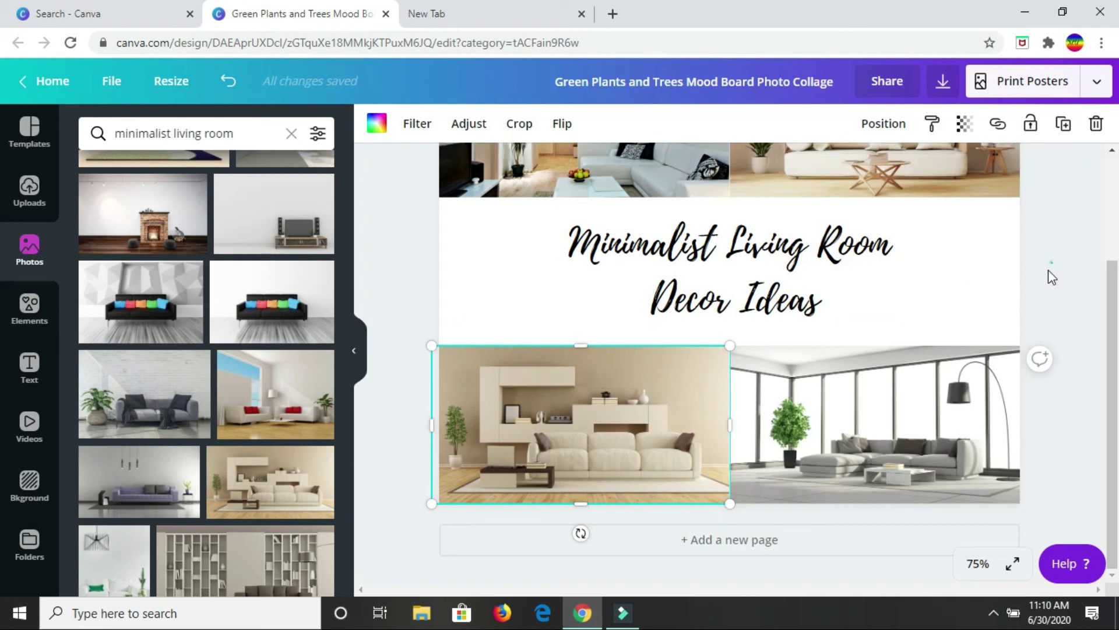
{"action": "scroll", "coordinate": [845, 285], "scroll_direction": "up", "scroll_amount": 3}
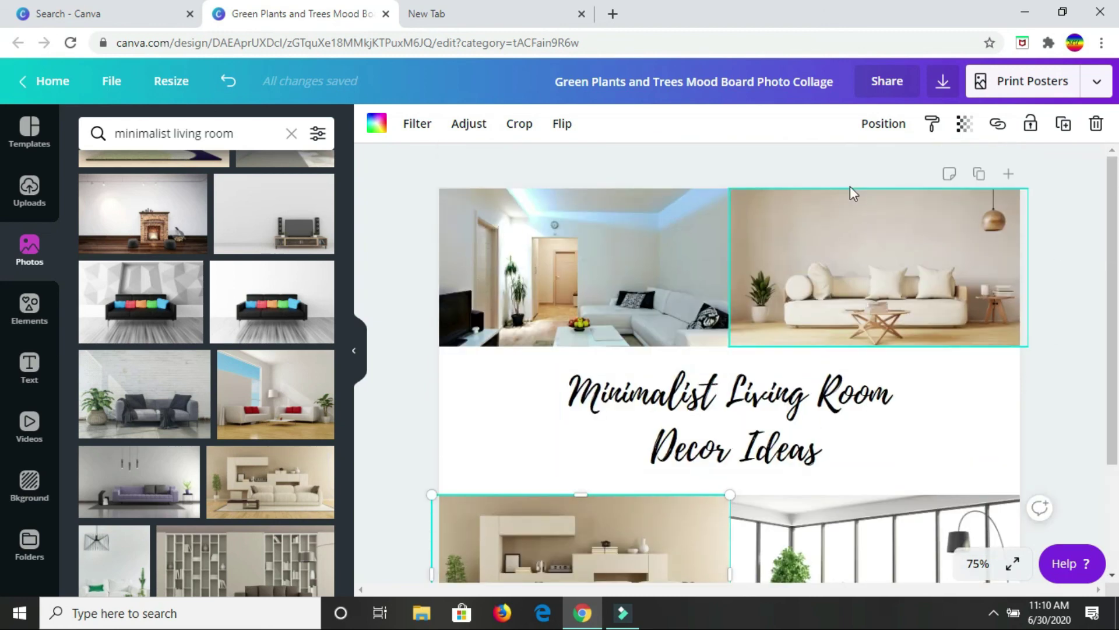
{"action": "left_click", "coordinate": [357, 354]}
{"action": "left_click", "coordinate": [841, 431]}
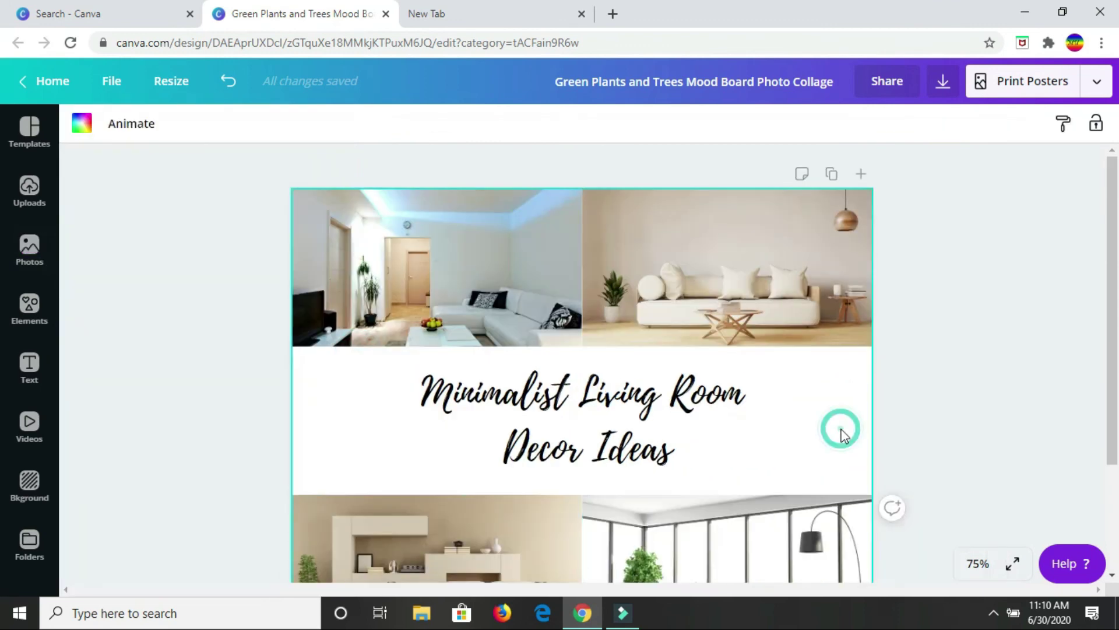
{"action": "left_click", "coordinate": [957, 369]}
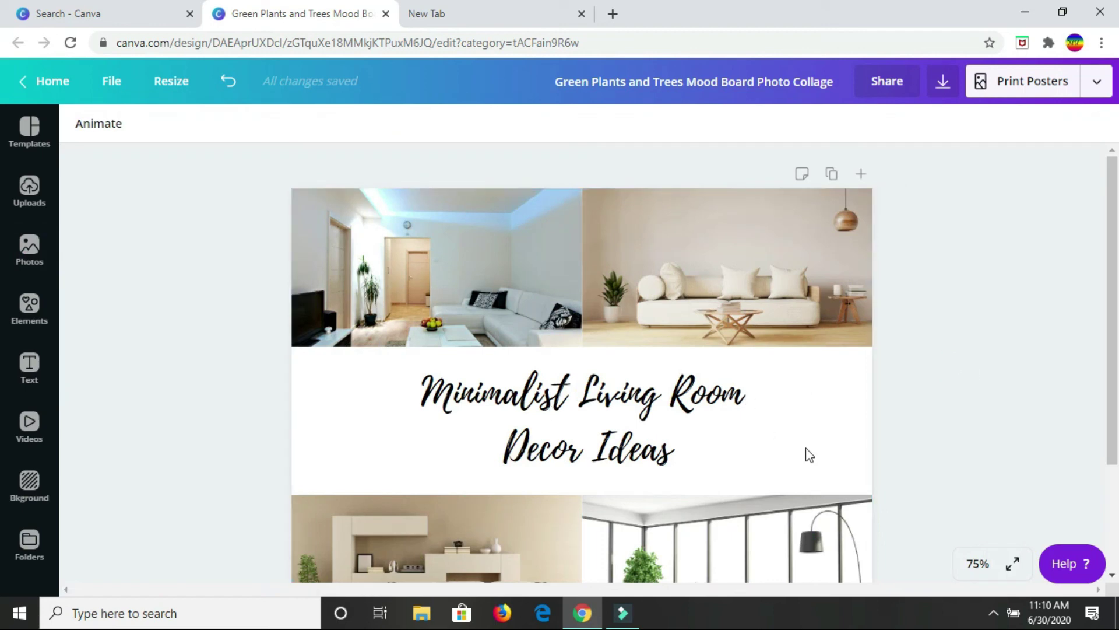
{"action": "left_click", "coordinate": [865, 416]}
{"action": "left_click", "coordinate": [709, 406]}
{"action": "left_click", "coordinate": [831, 435]}
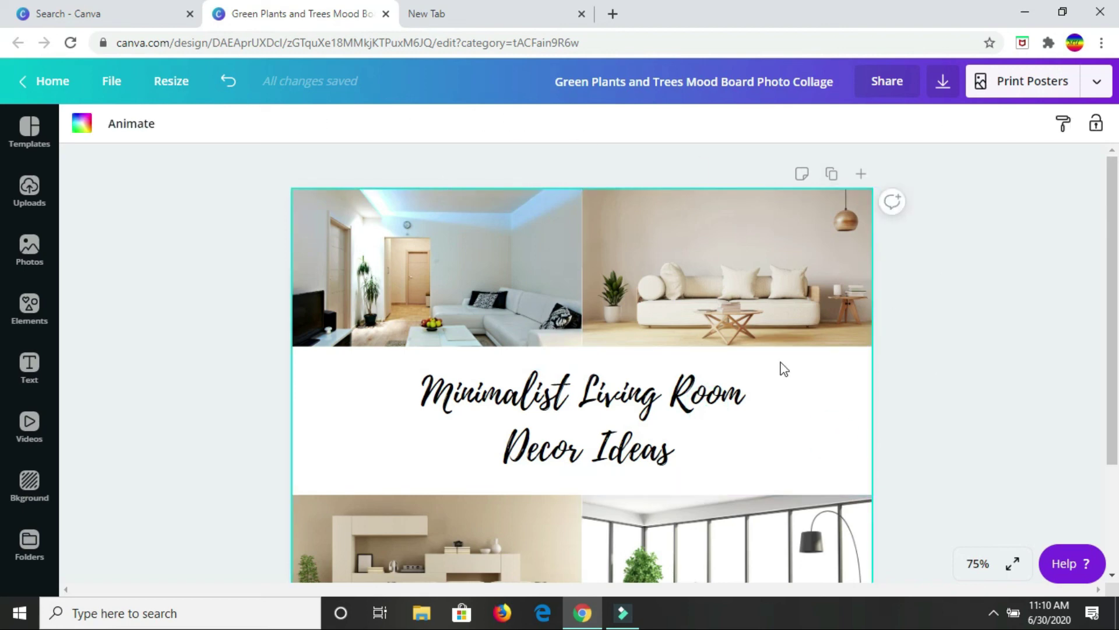
{"action": "scroll", "coordinate": [785, 404], "scroll_direction": "down", "scroll_amount": 3}
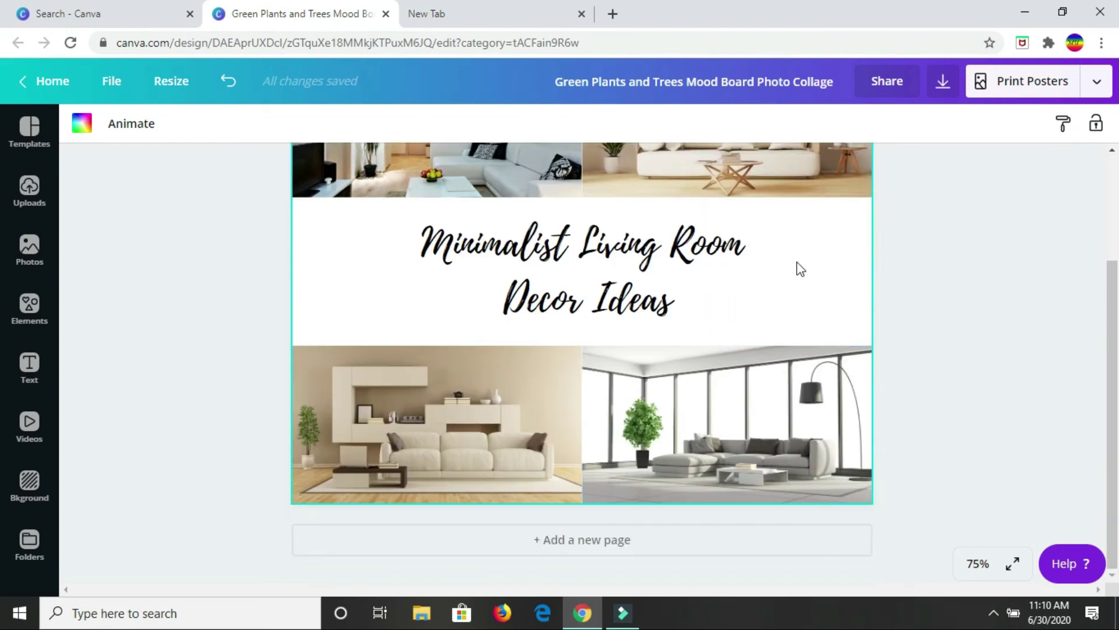
{"action": "left_click", "coordinate": [82, 123]}
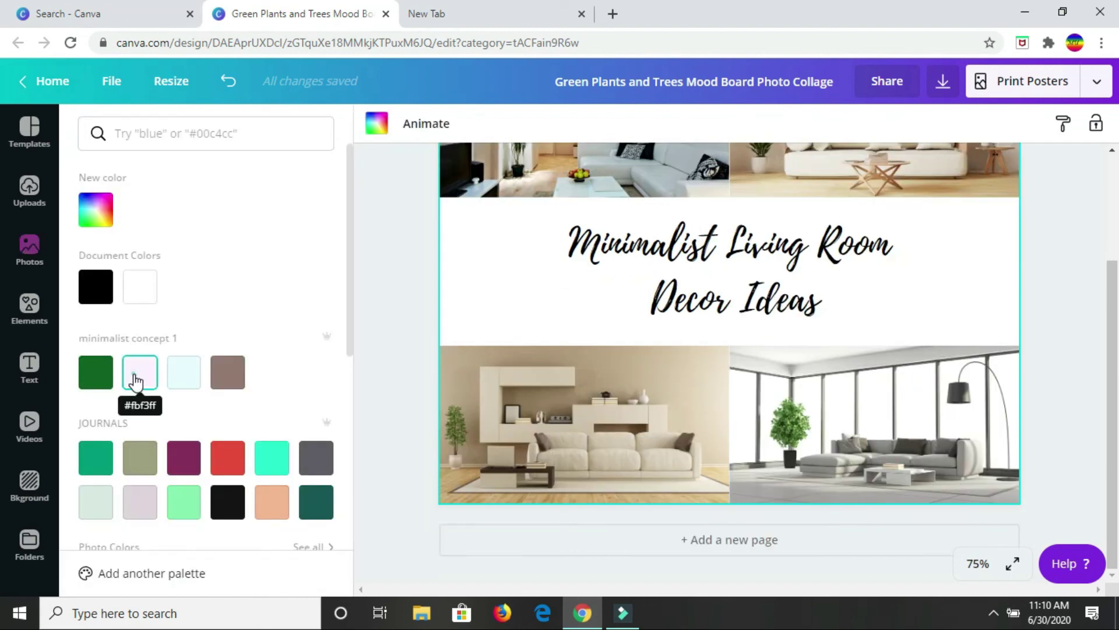
{"action": "left_click", "coordinate": [133, 382]}
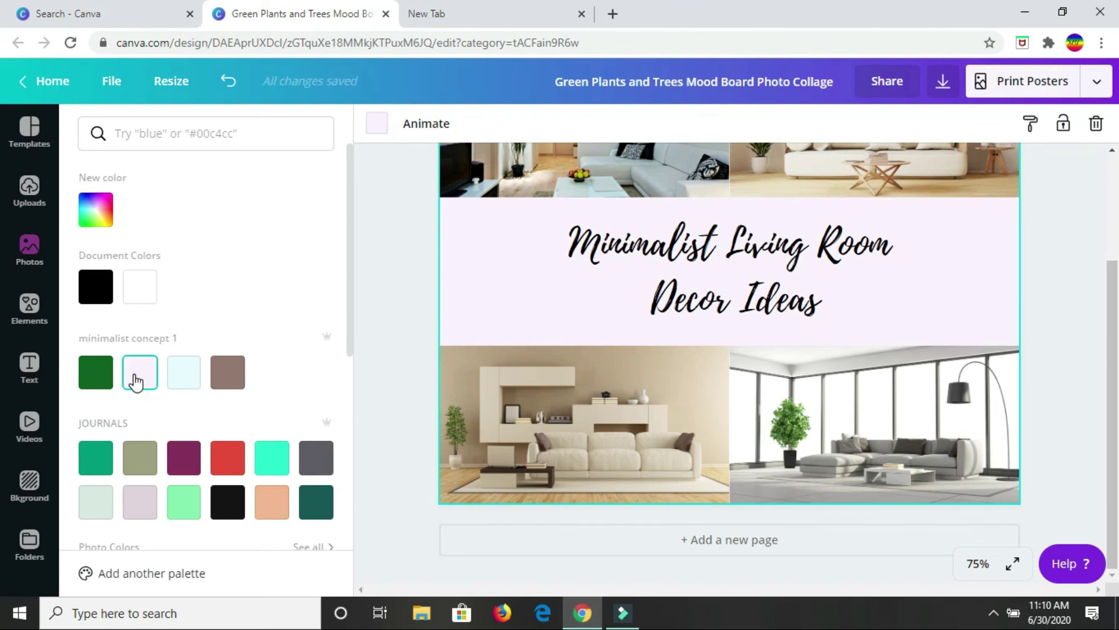
{"action": "scroll", "coordinate": [489, 315], "scroll_direction": "up", "scroll_amount": 3}
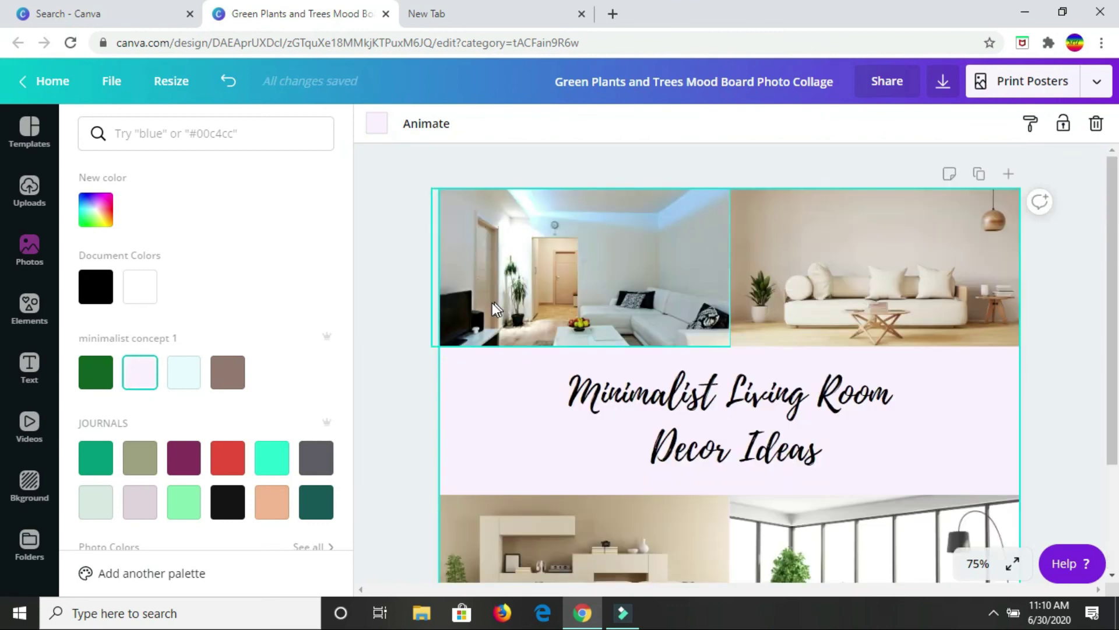
{"action": "scroll", "coordinate": [488, 303], "scroll_direction": "down", "scroll_amount": 3}
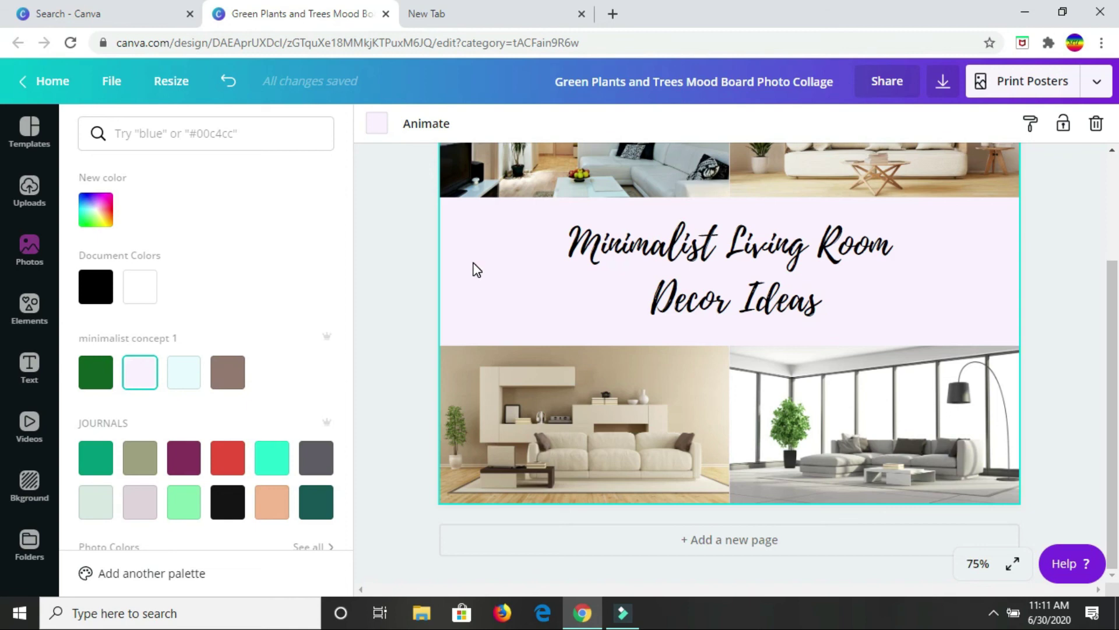
{"action": "left_click", "coordinate": [233, 379]}
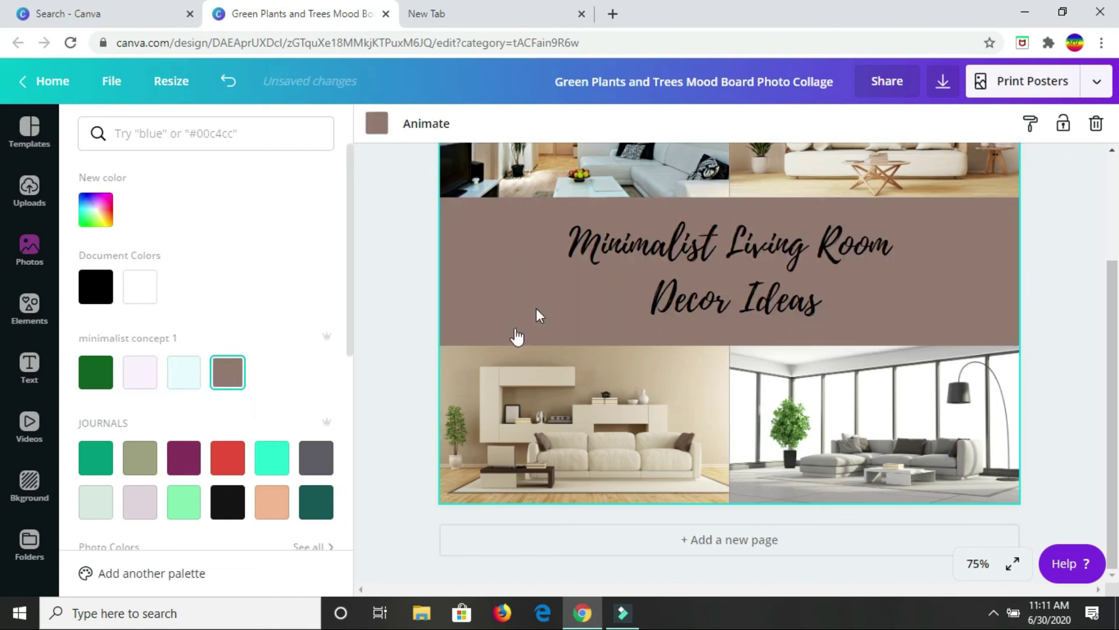
{"action": "scroll", "coordinate": [536, 308], "scroll_direction": "up", "scroll_amount": 3}
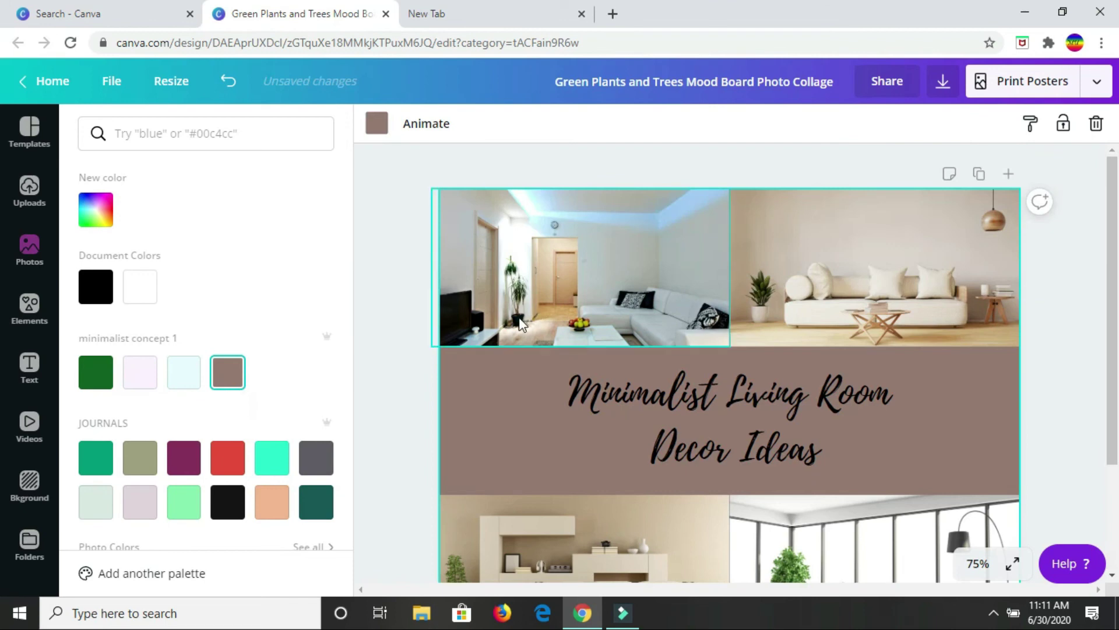
{"action": "scroll", "coordinate": [518, 323], "scroll_direction": "down", "scroll_amount": 3}
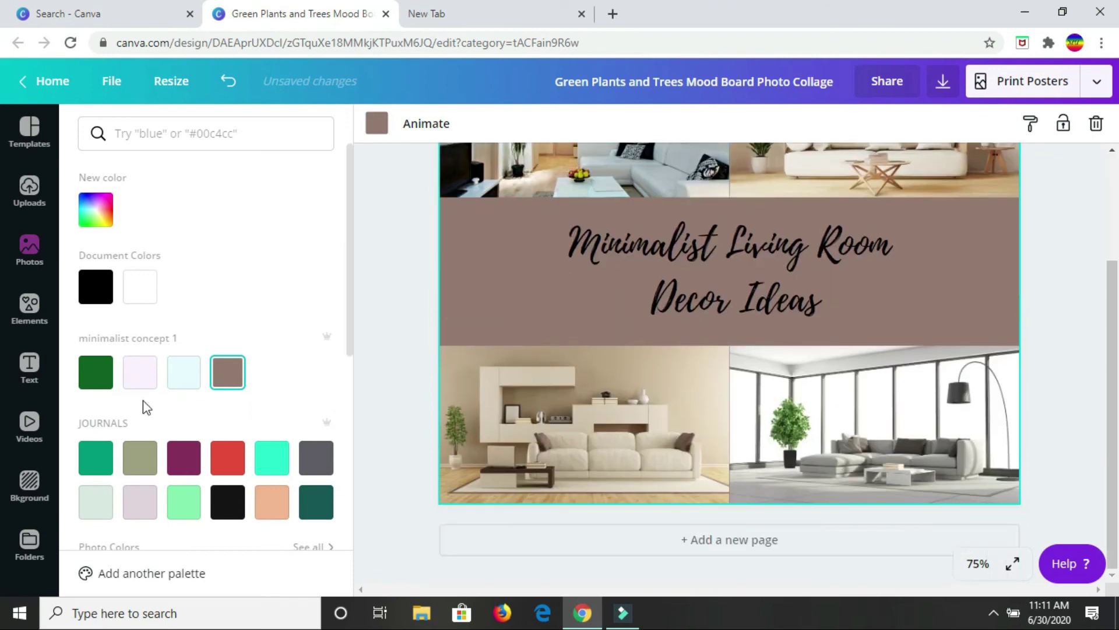
{"action": "left_click", "coordinate": [141, 279]}
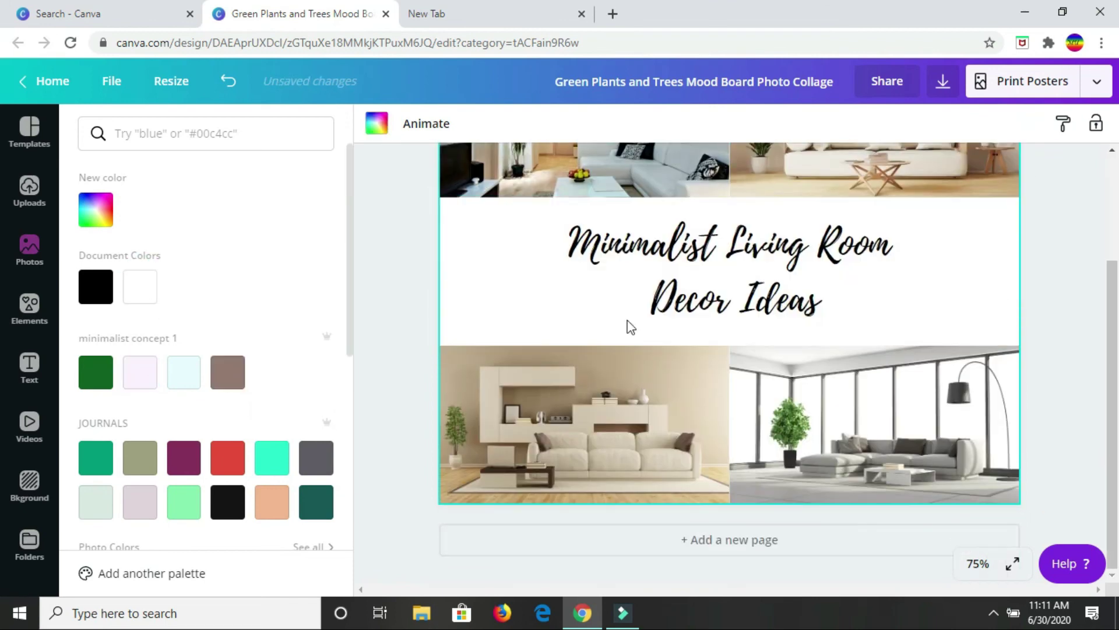
{"action": "scroll", "coordinate": [632, 326], "scroll_direction": "up", "scroll_amount": 3}
{"action": "scroll", "coordinate": [620, 321], "scroll_direction": "down", "scroll_amount": 3}
{"action": "left_click", "coordinate": [155, 376]}
{"action": "scroll", "coordinate": [852, 313], "scroll_direction": "up", "scroll_amount": 3}
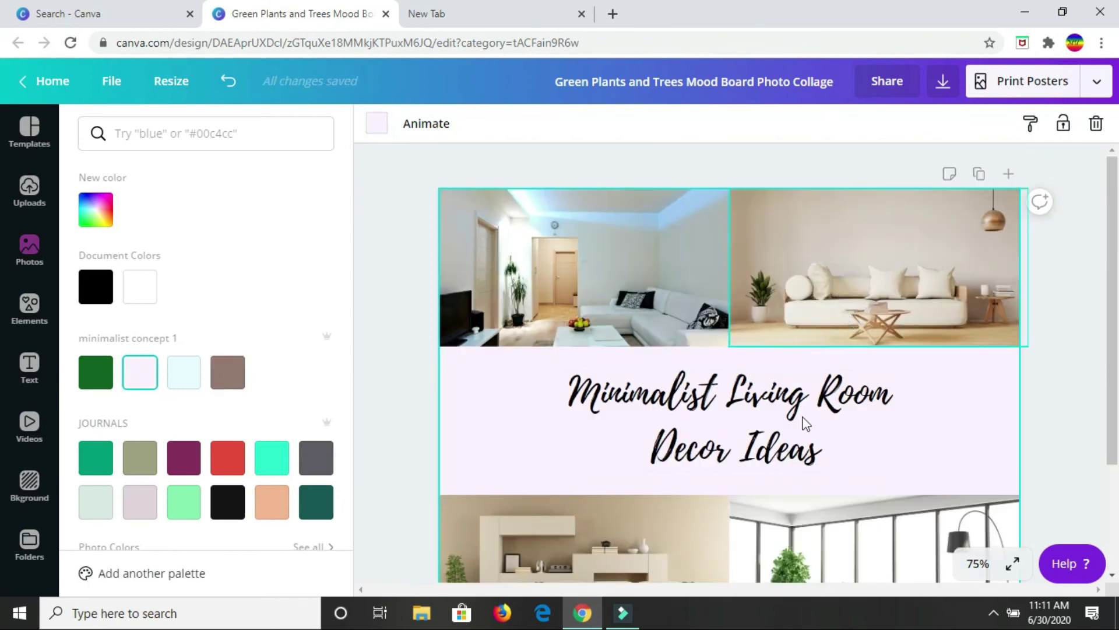
{"action": "scroll", "coordinate": [816, 408], "scroll_direction": "down", "scroll_amount": 2}
{"action": "scroll", "coordinate": [832, 364], "scroll_direction": "down", "scroll_amount": 2}
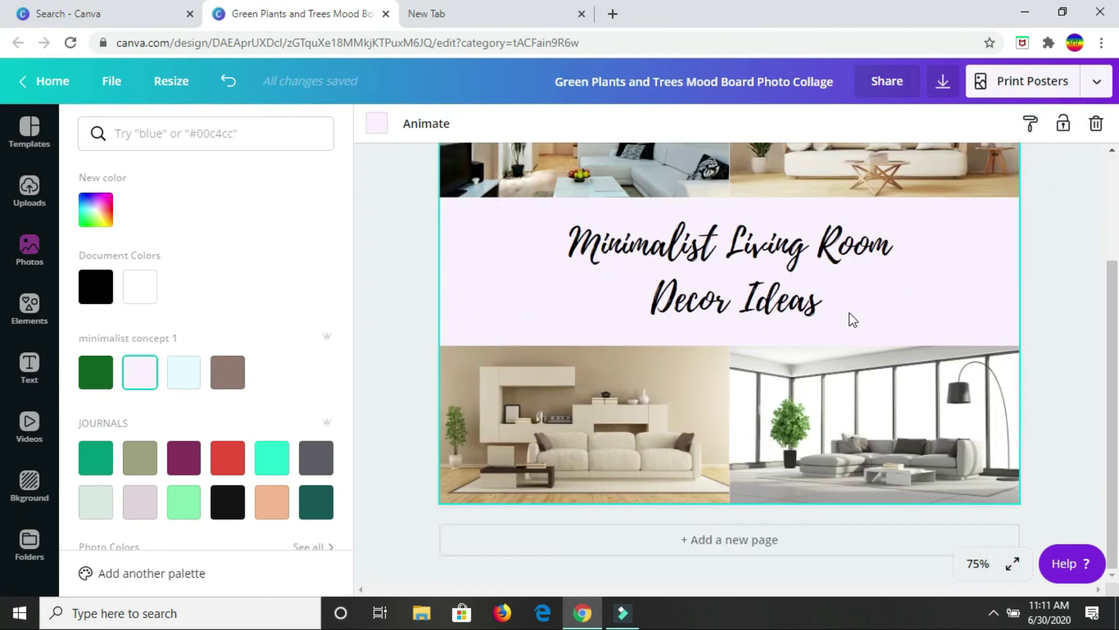
{"action": "left_click", "coordinate": [385, 349]}
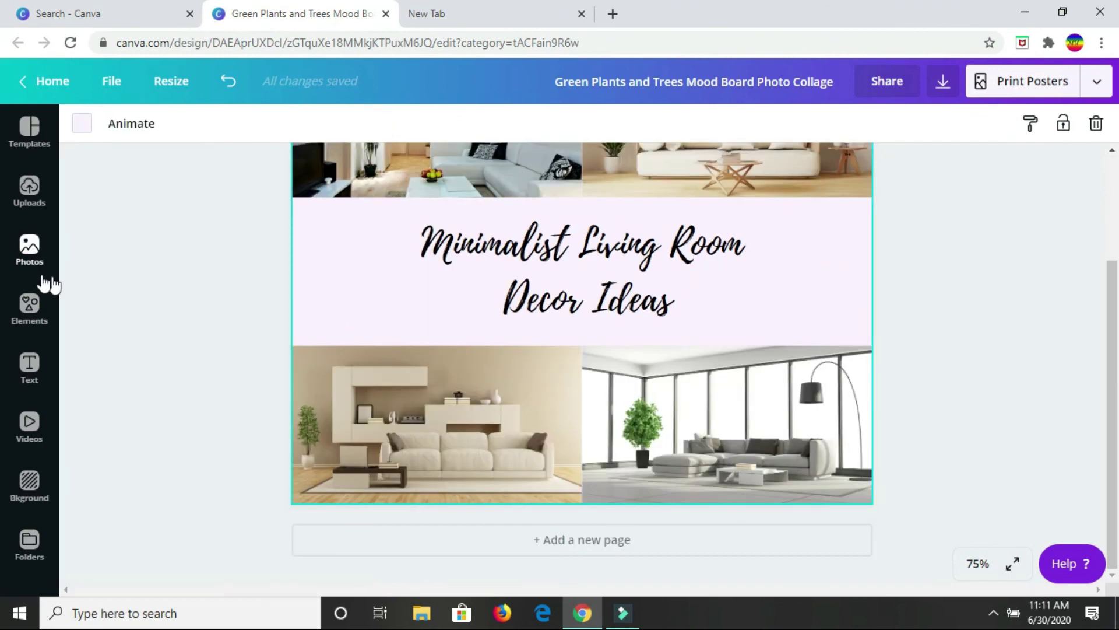
{"action": "scroll", "coordinate": [677, 349], "scroll_direction": "up", "scroll_amount": 3}
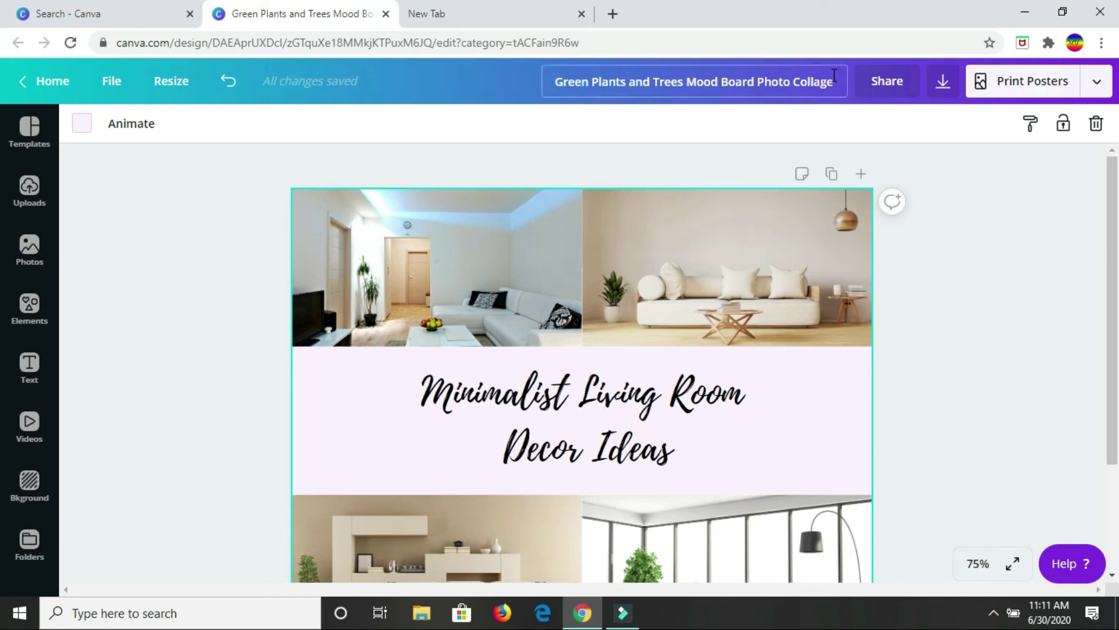
Replace the old green plants design title with 'Minimalist Living Room Decor'.
{"action": "left_click_drag", "start_coordinate": [844, 84], "coordinate": [549, 81]}
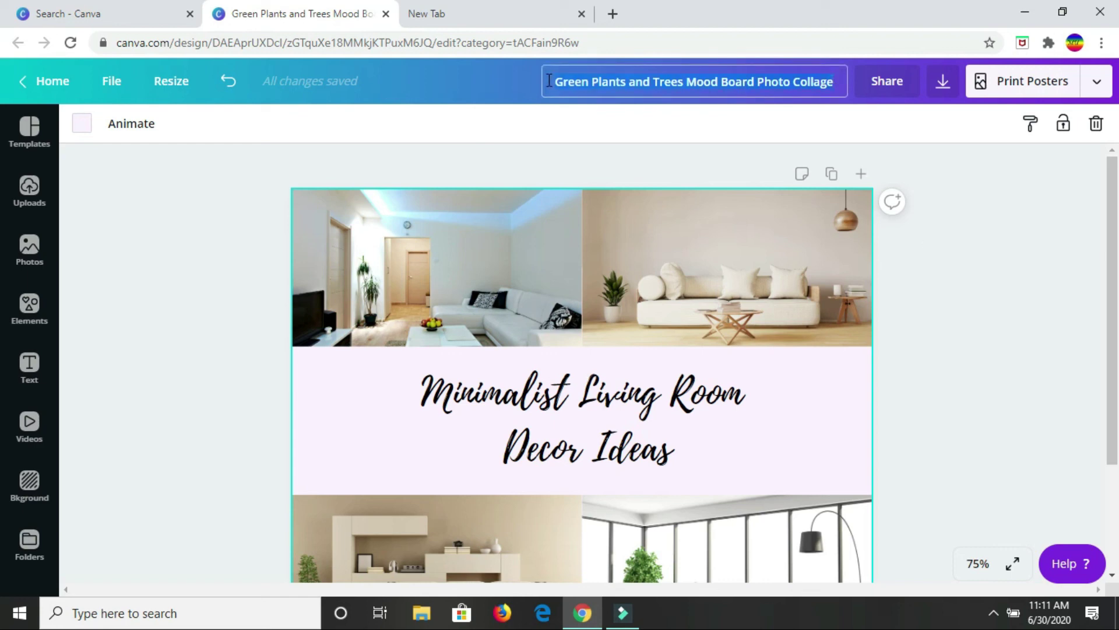
{"action": "key", "text": "BackSpace"}
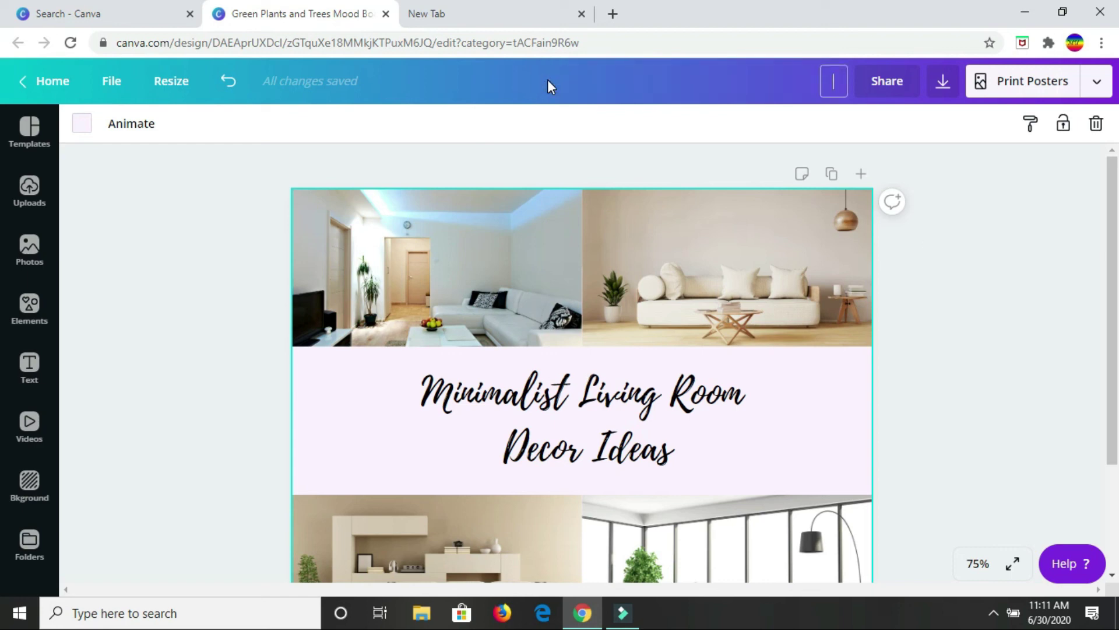
{"action": "type", "text": "Minimalist "}
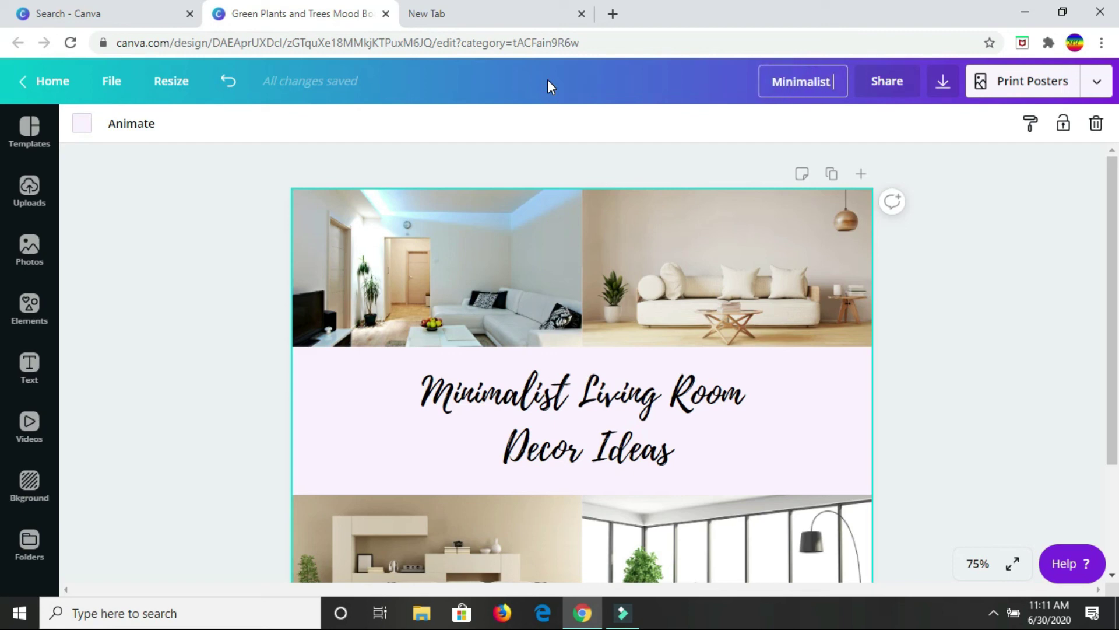
{"action": "type", "text": "Living Room "}
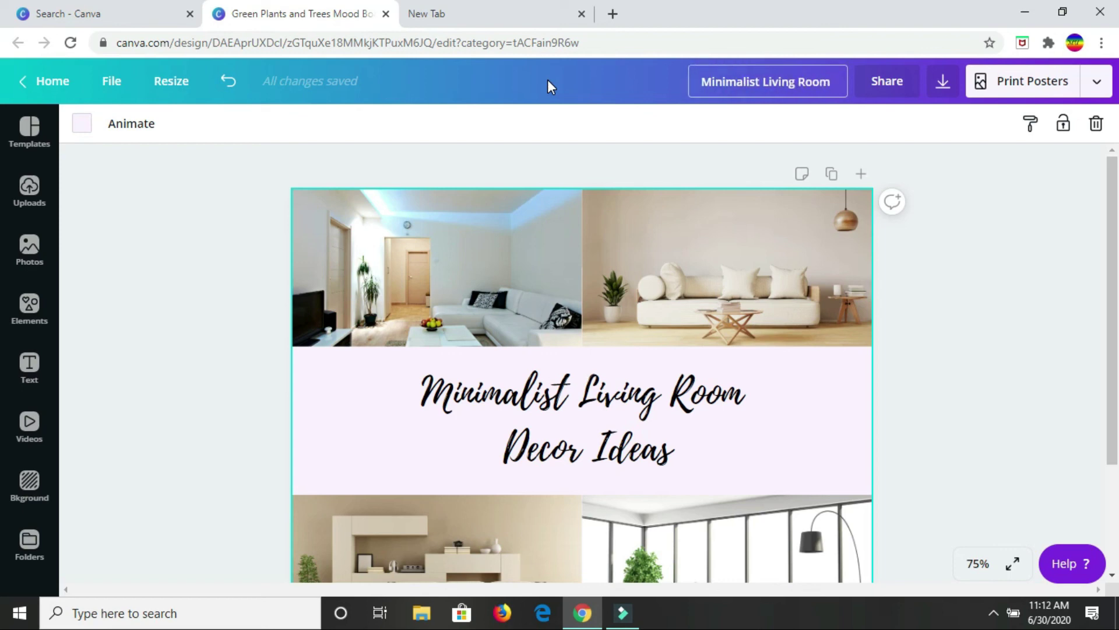
{"action": "type", "text": "Decor"}
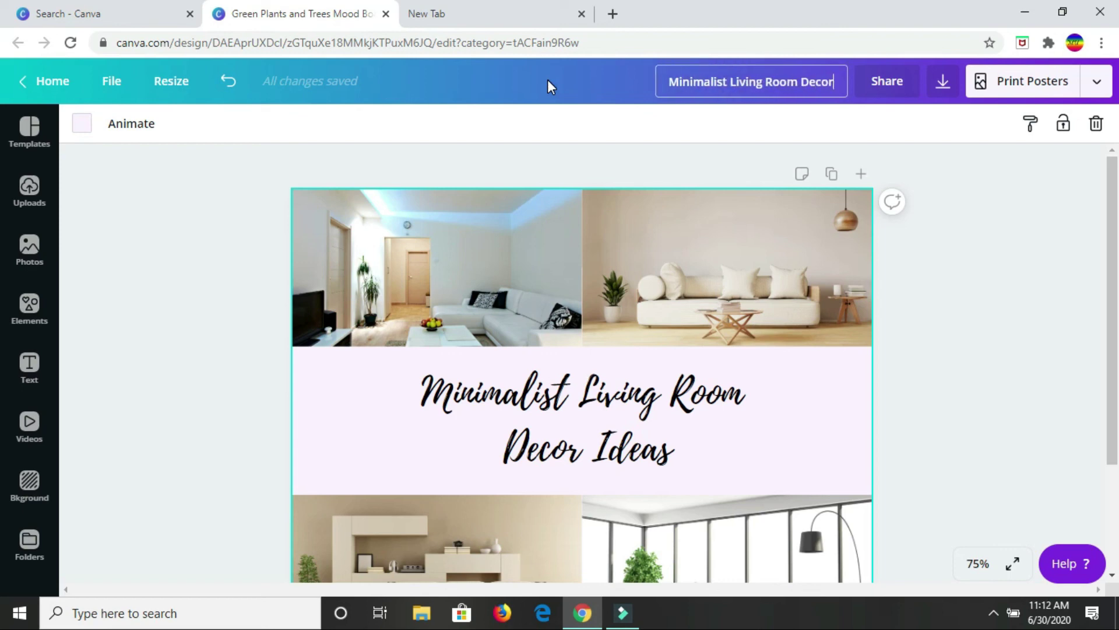
{"action": "left_click", "coordinate": [1026, 345]}
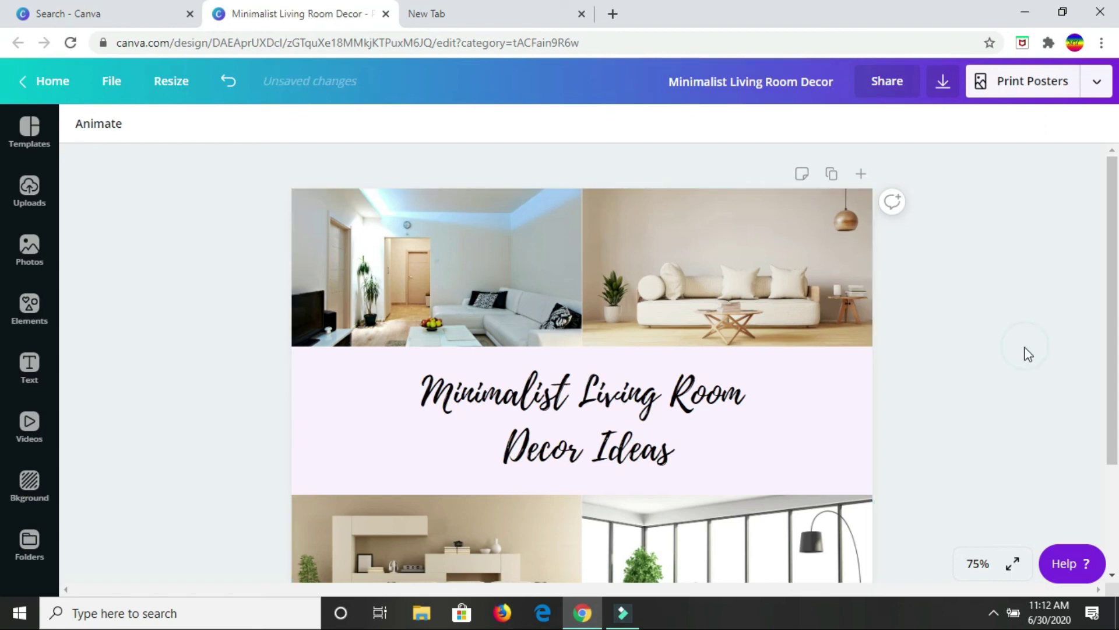
{"action": "left_click", "coordinate": [944, 84]}
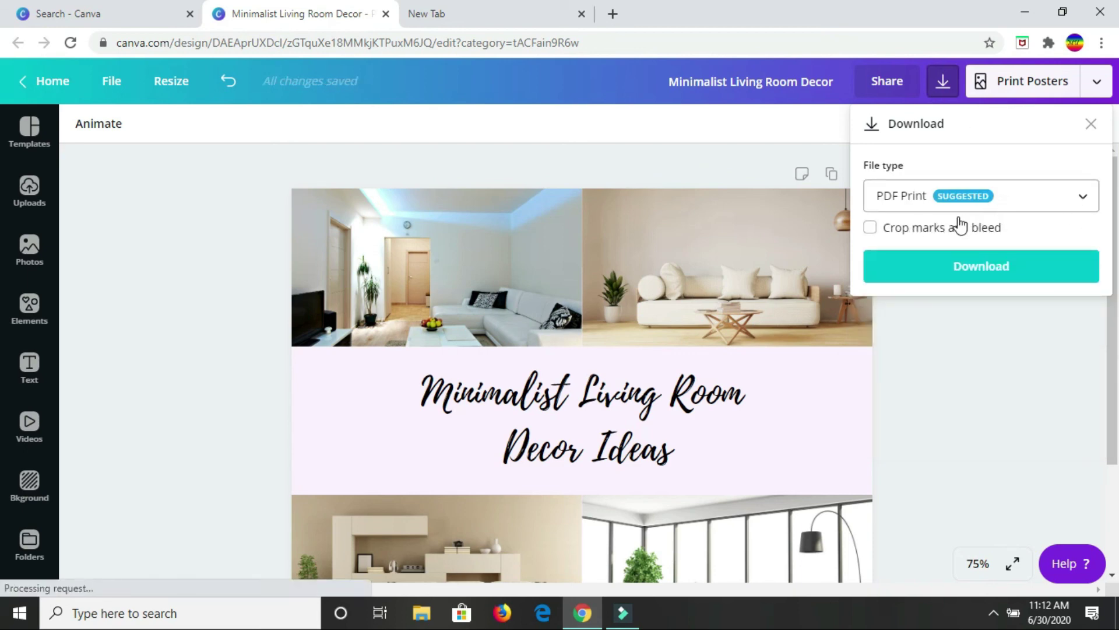
{"action": "left_click", "coordinate": [1076, 204]}
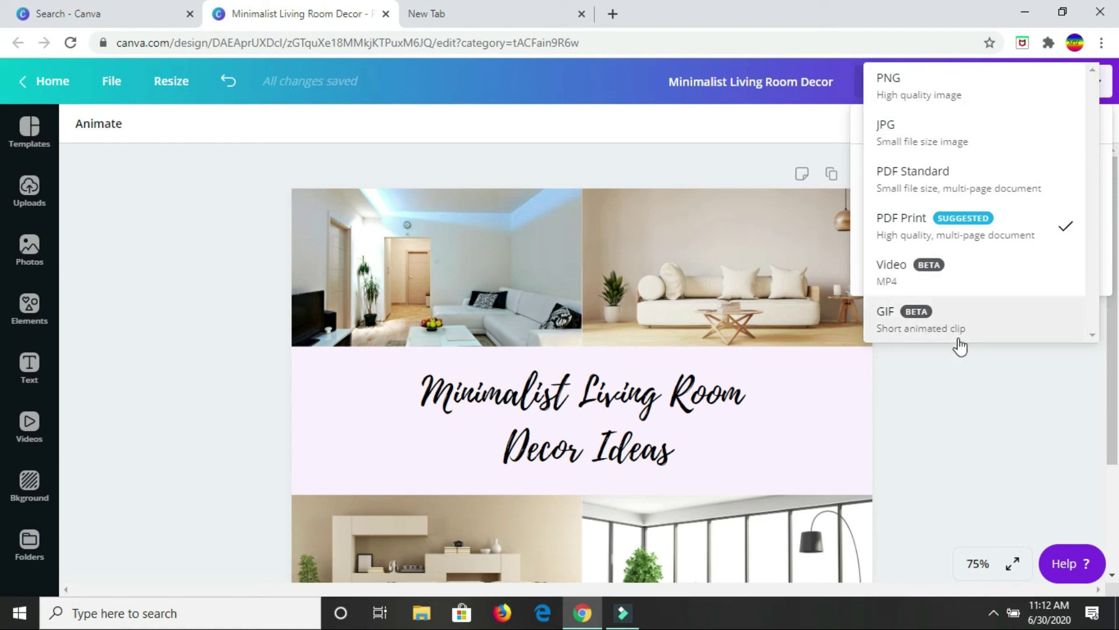
{"action": "left_click", "coordinate": [970, 411]}
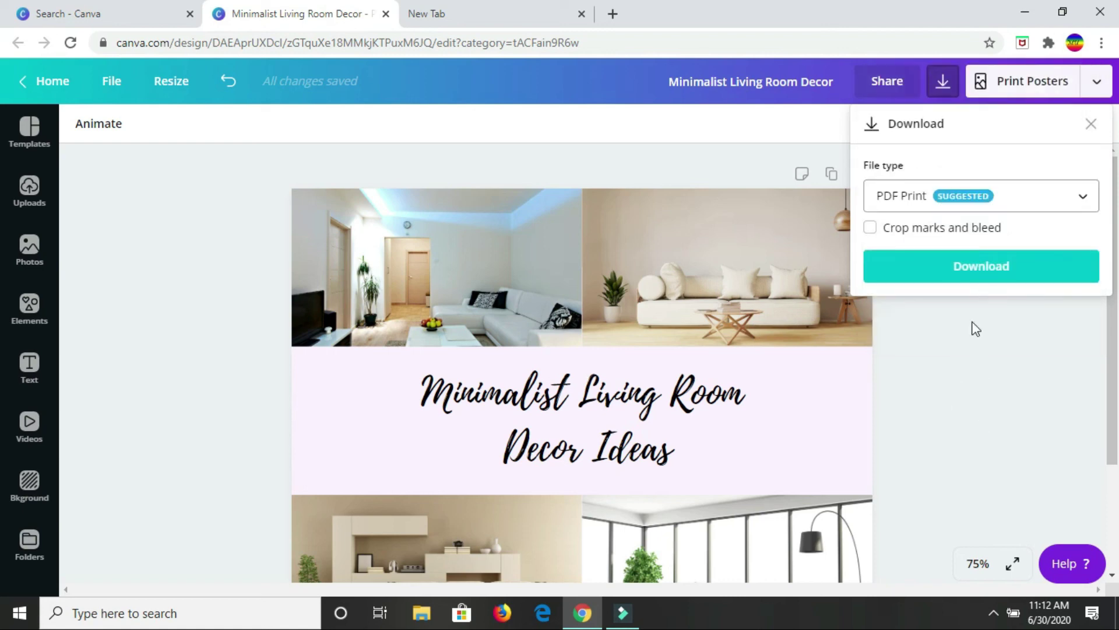
Close the download options and deselect the photos so the whole page is targeted.
{"action": "left_click", "coordinate": [1091, 123]}
{"action": "scroll", "coordinate": [778, 271], "scroll_direction": "down", "scroll_amount": 3}
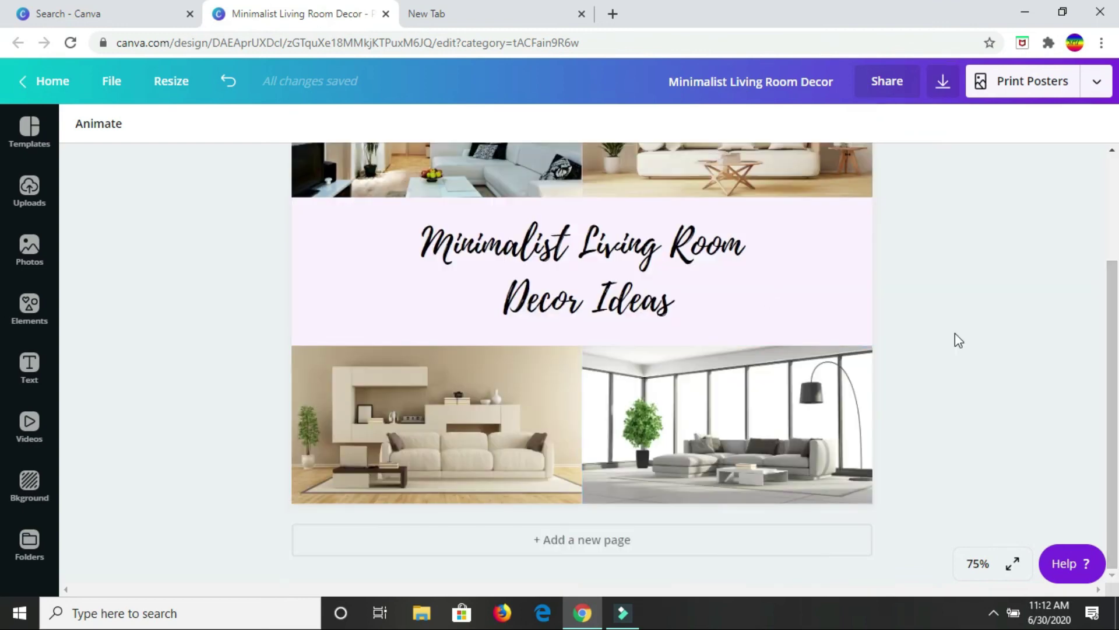
{"action": "scroll", "coordinate": [959, 323], "scroll_direction": "up", "scroll_amount": 3}
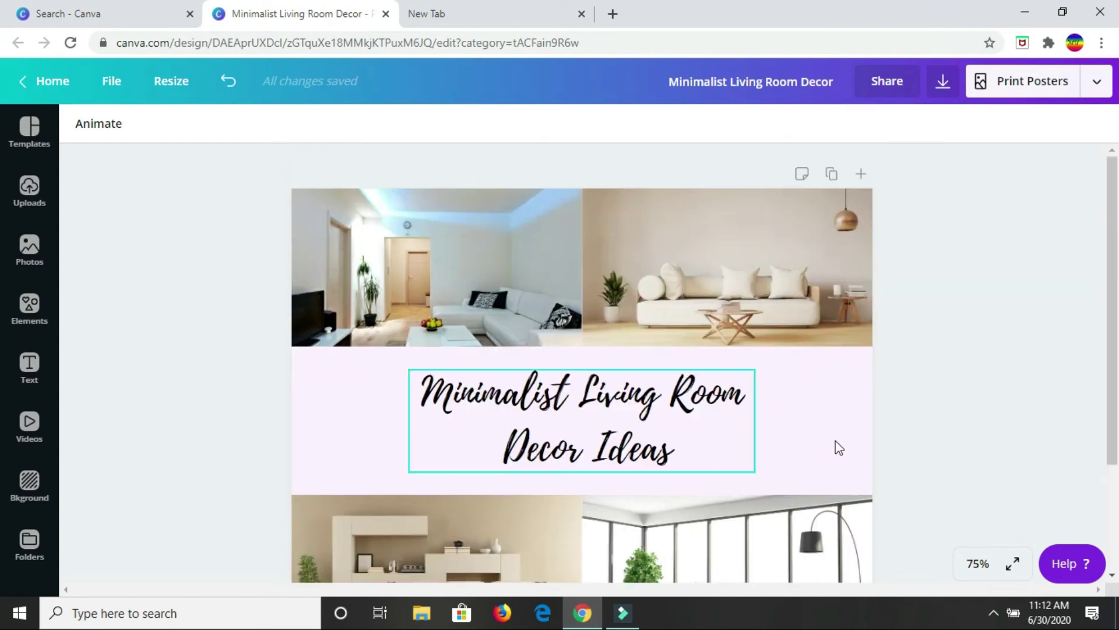
{"action": "left_click", "coordinate": [575, 188]}
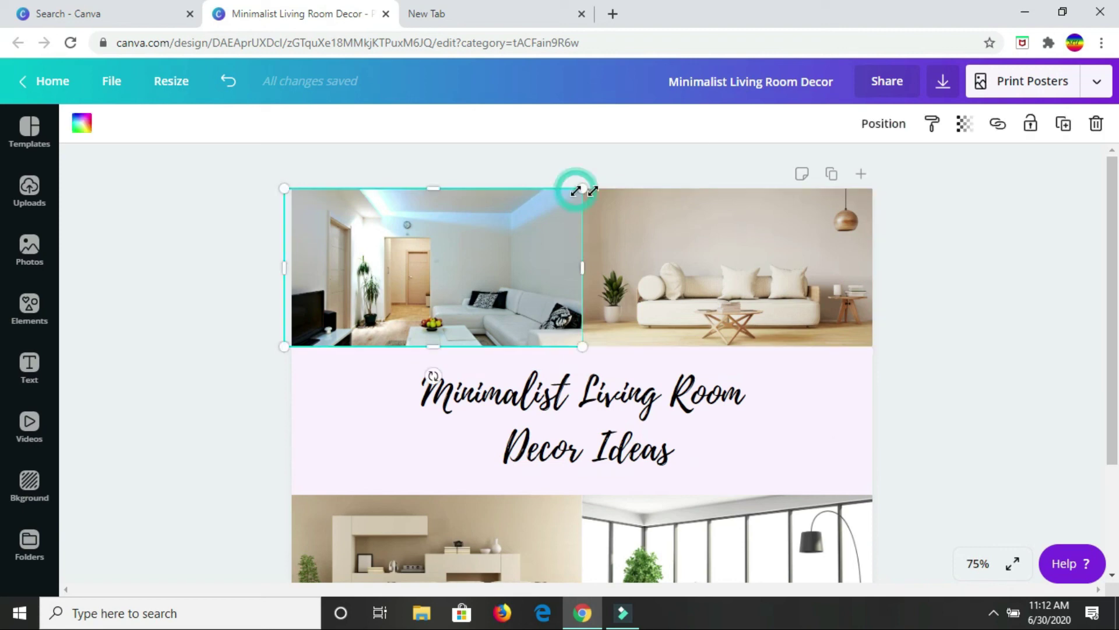
{"action": "left_click", "coordinate": [670, 185]}
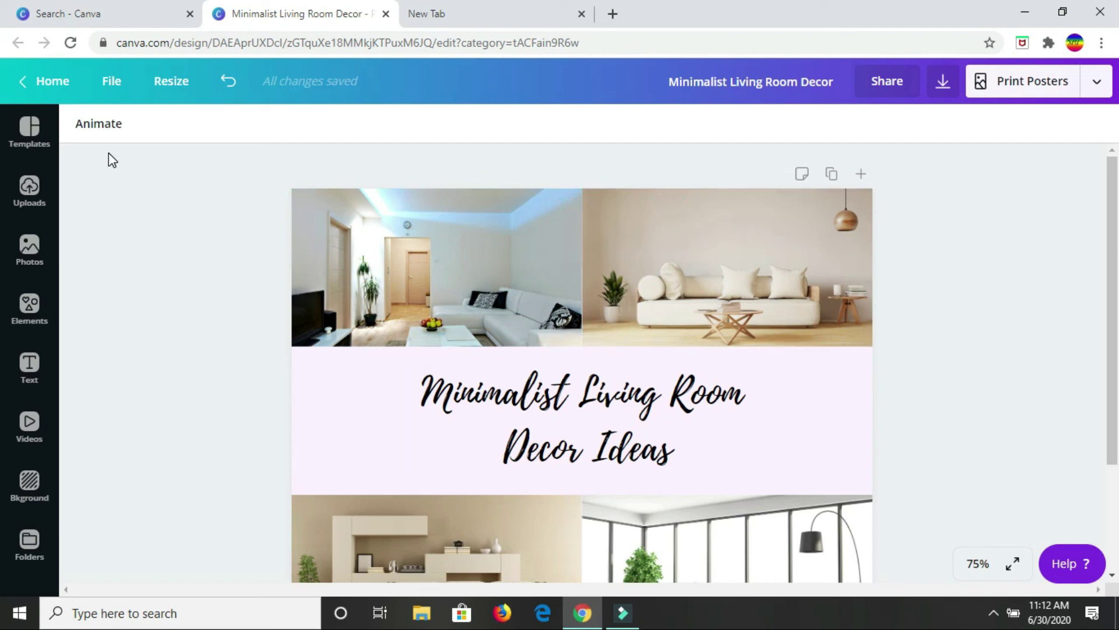
Apply the Tumble page animation and preview its 5-second playback.
{"action": "left_click", "coordinate": [93, 125]}
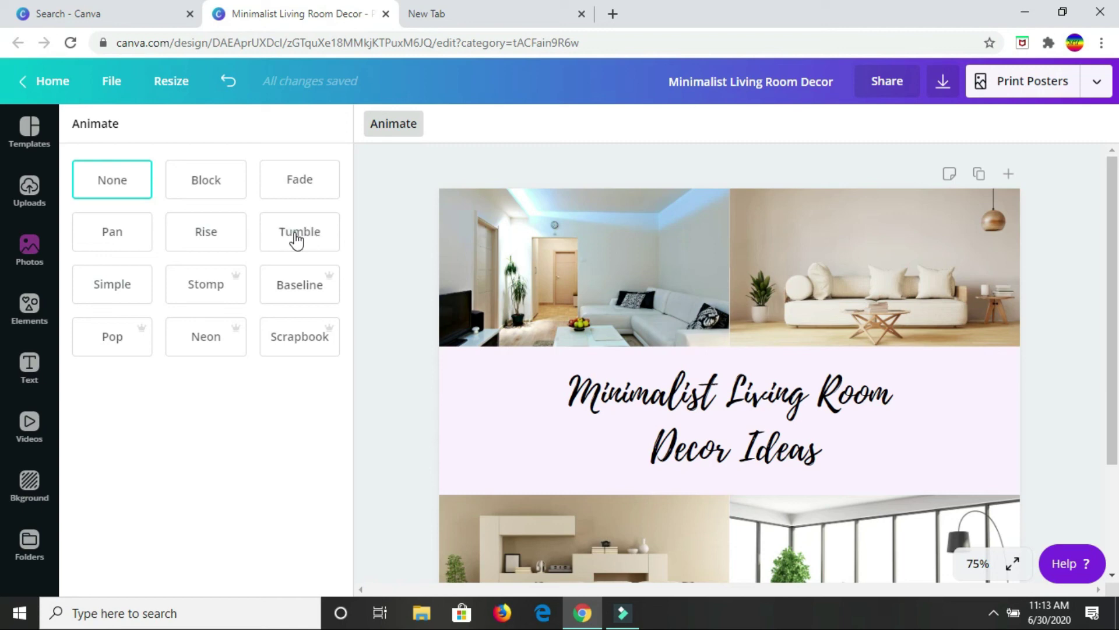
{"action": "left_click", "coordinate": [297, 239]}
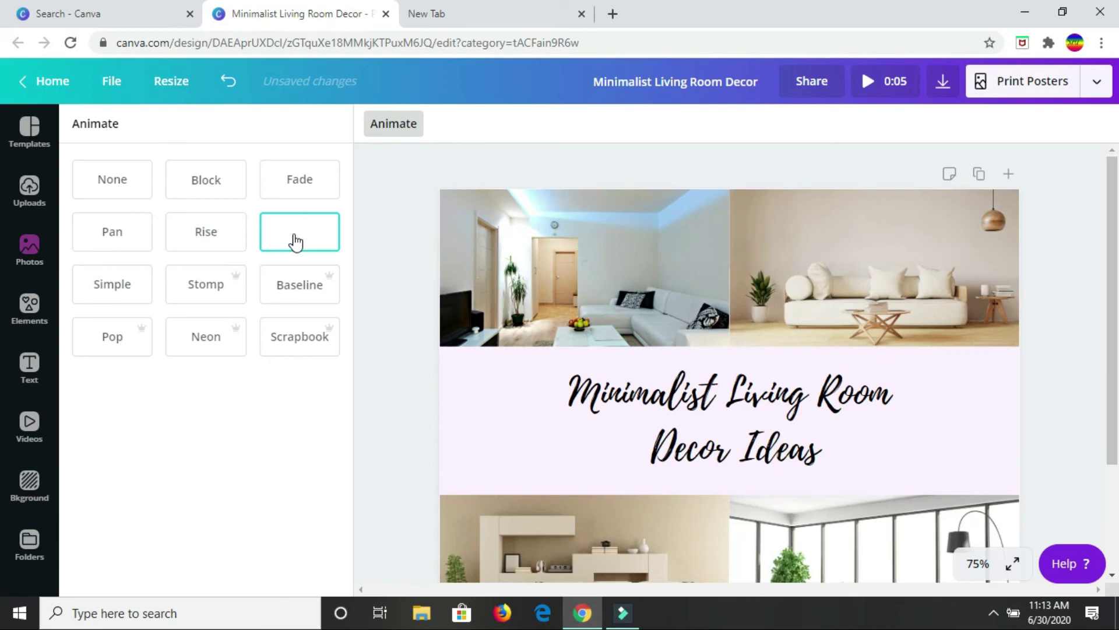
{"action": "scroll", "coordinate": [664, 461], "scroll_direction": "down", "scroll_amount": 3}
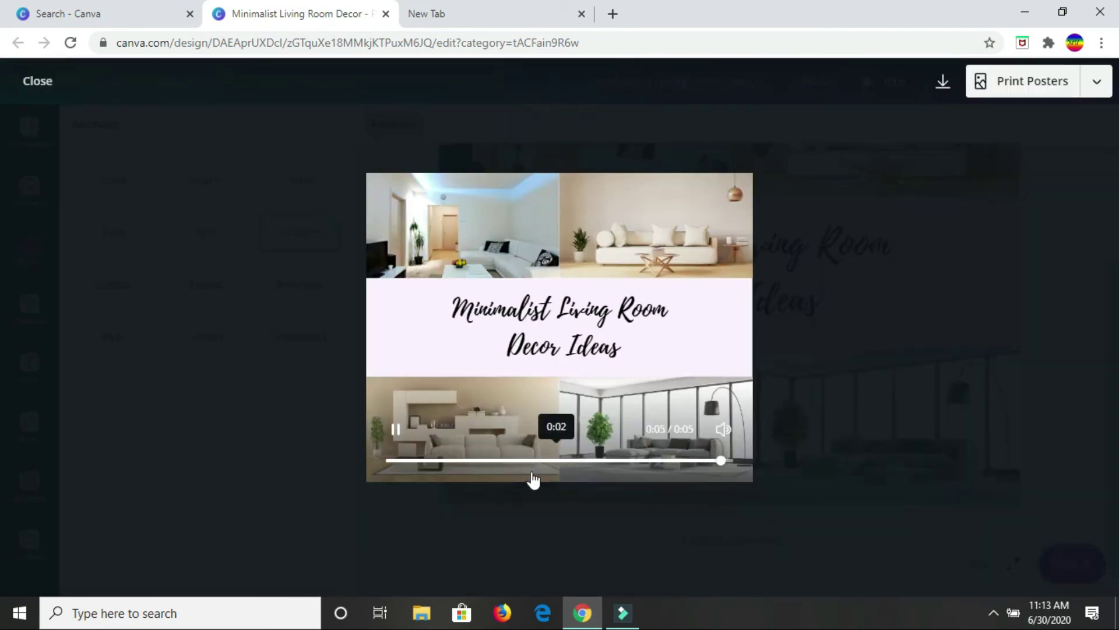
{"action": "left_click", "coordinate": [396, 431]}
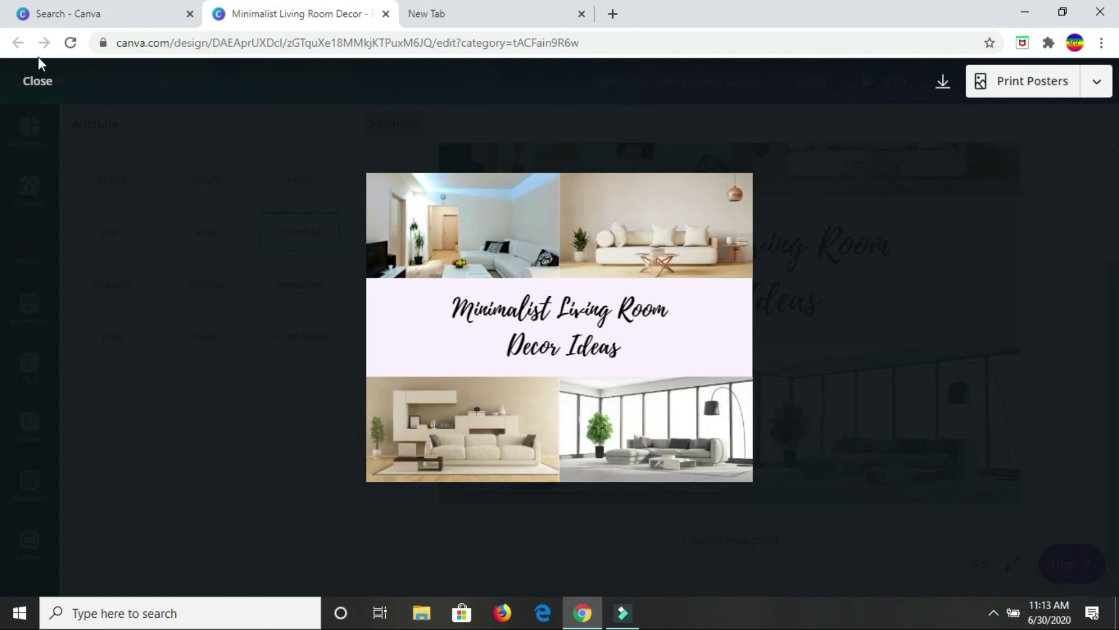
{"action": "left_click", "coordinate": [39, 81]}
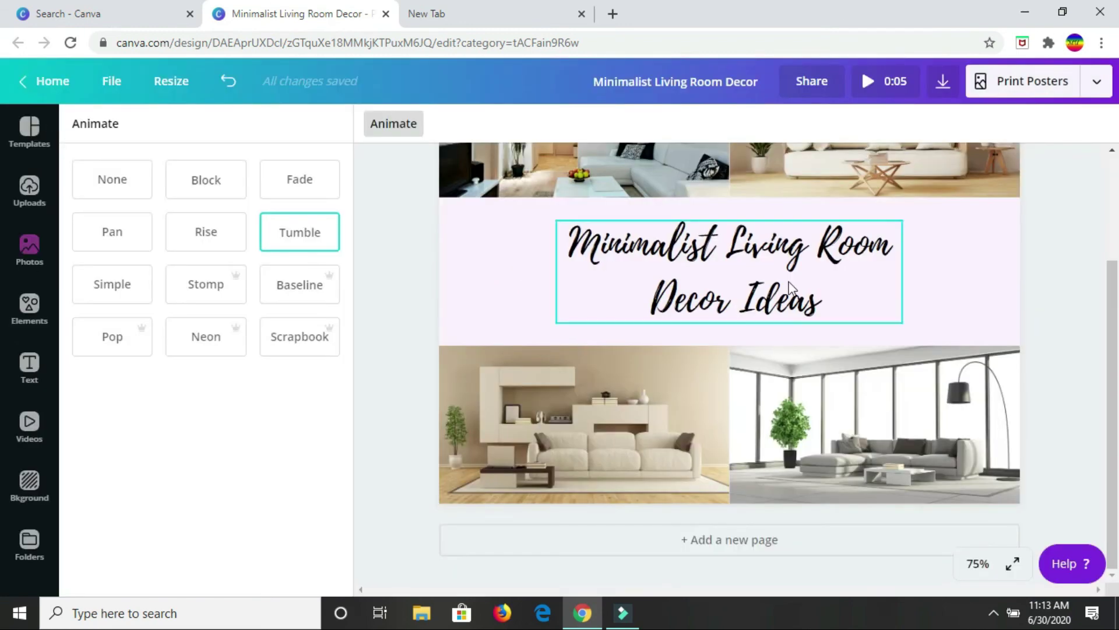
Close the Animate panel and scroll through the finished Tumble-animated 'Minimalist Living Room Decor' mood board.
{"action": "scroll", "coordinate": [771, 279], "scroll_direction": "up", "scroll_amount": 3}
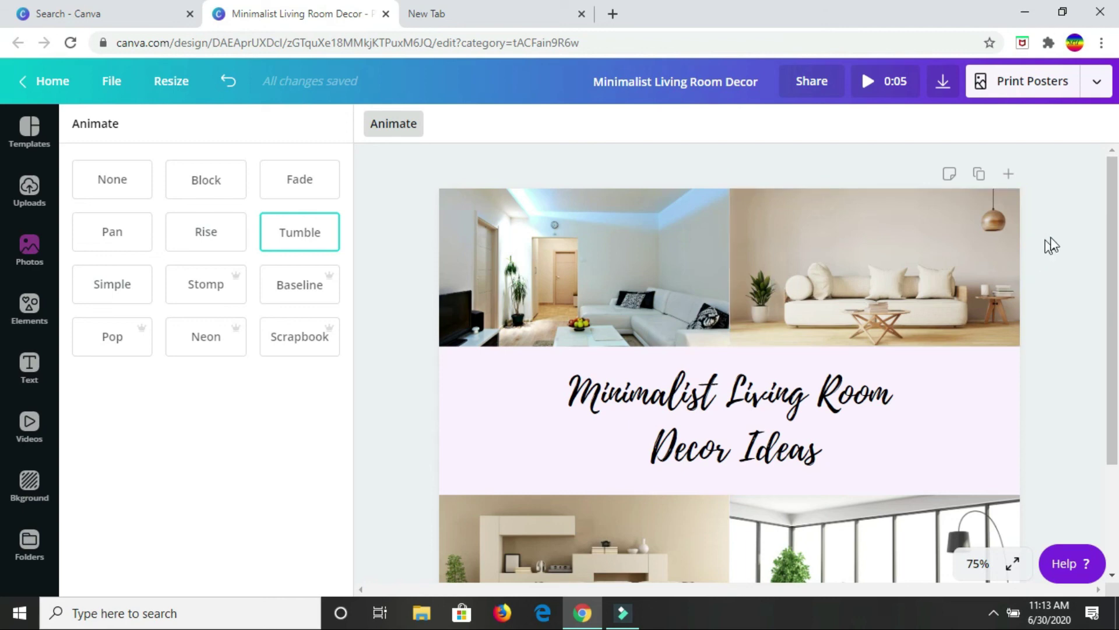
{"action": "left_click", "coordinate": [1034, 427]}
{"action": "scroll", "coordinate": [999, 387], "scroll_direction": "down", "scroll_amount": 3}
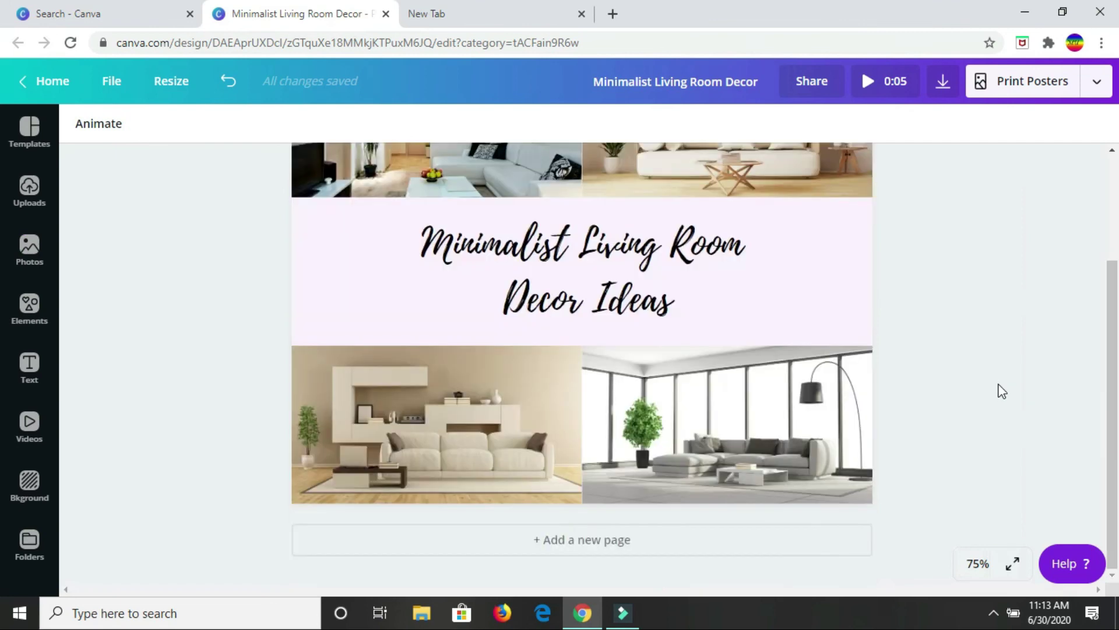
{"action": "scroll", "coordinate": [1002, 391], "scroll_direction": "up", "scroll_amount": 3}
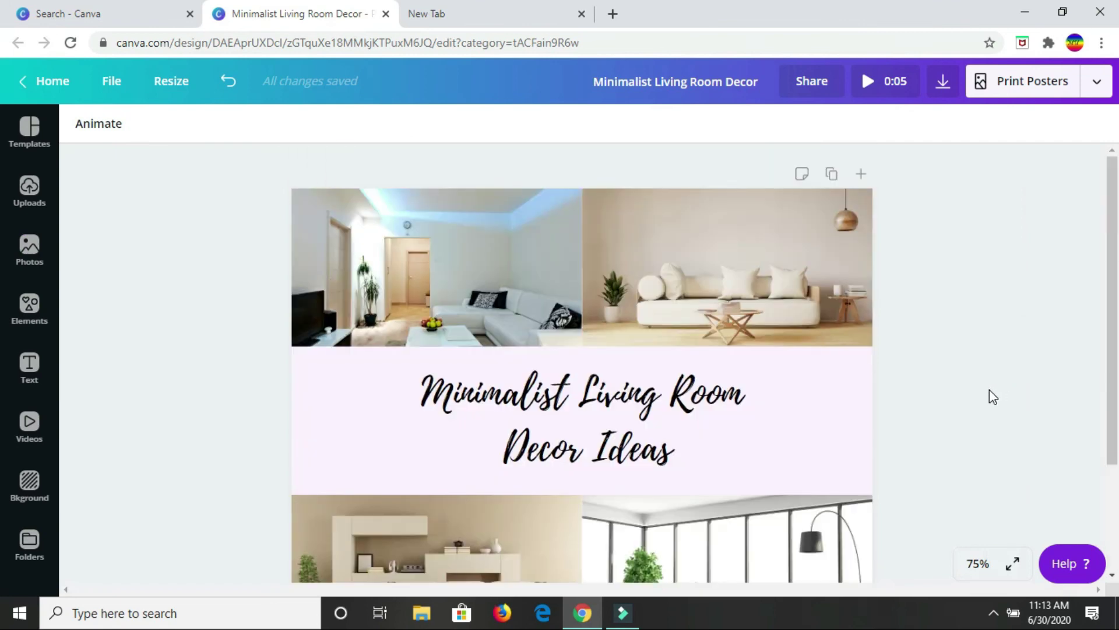
{"action": "scroll", "coordinate": [991, 394], "scroll_direction": "down", "scroll_amount": 3}
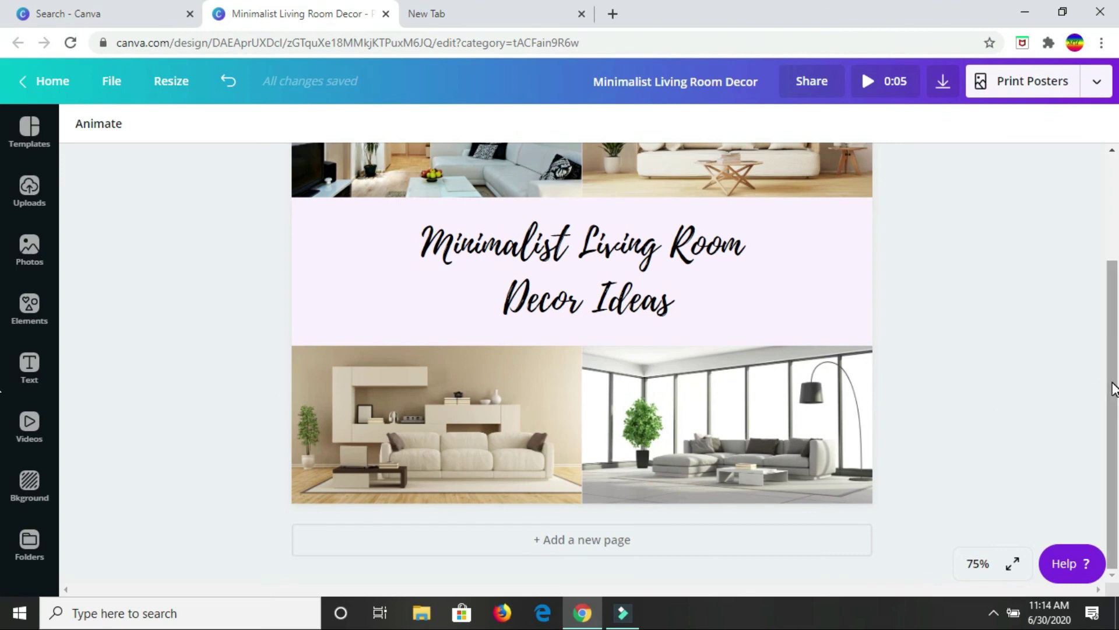
{"action": "left_click_drag", "start_coordinate": [1110, 378], "coordinate": [1114, 242]}
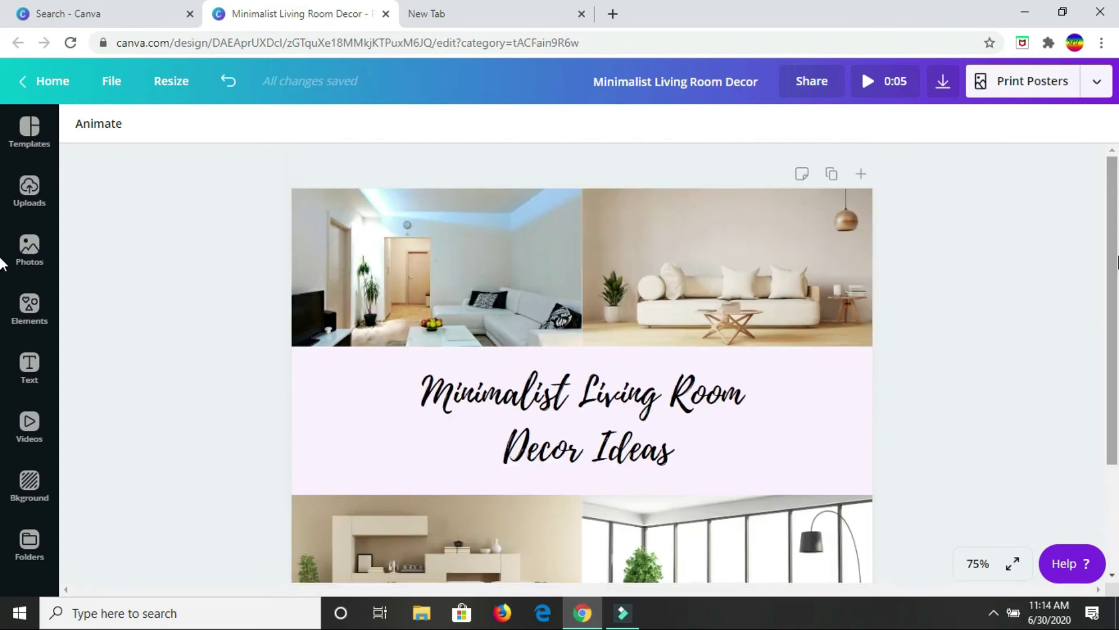